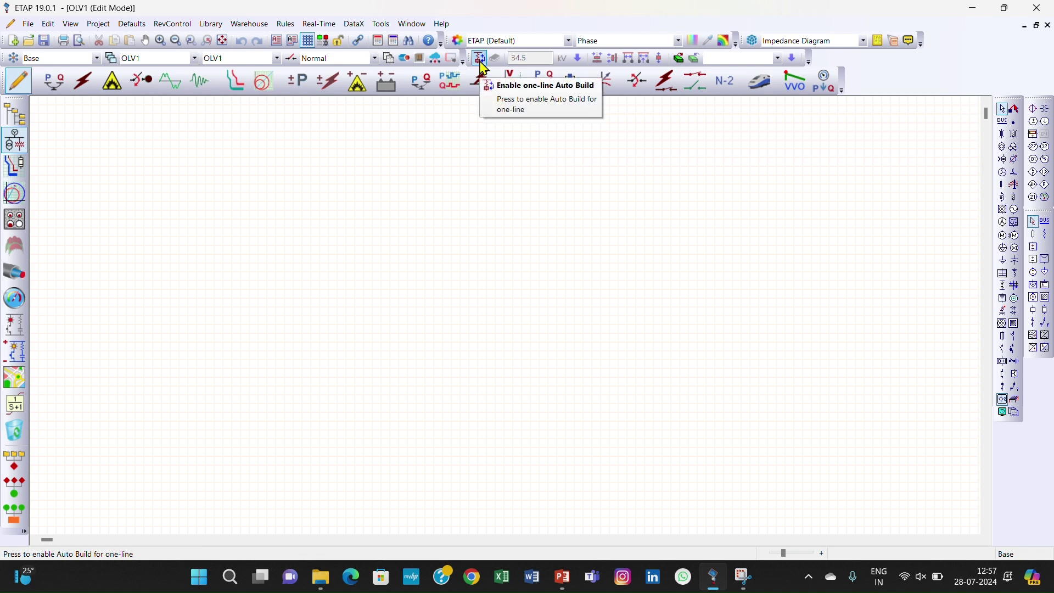
Step: Turn on Auto Build and circuit continuity checking so non-energized elements appear dimmed
left_click(480, 59)
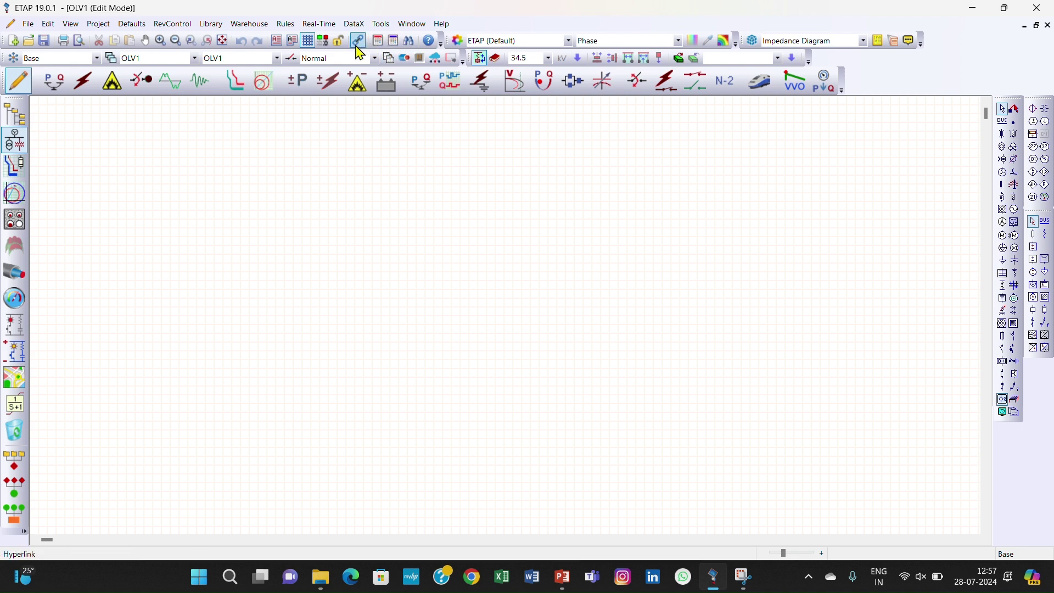
left_click(325, 41)
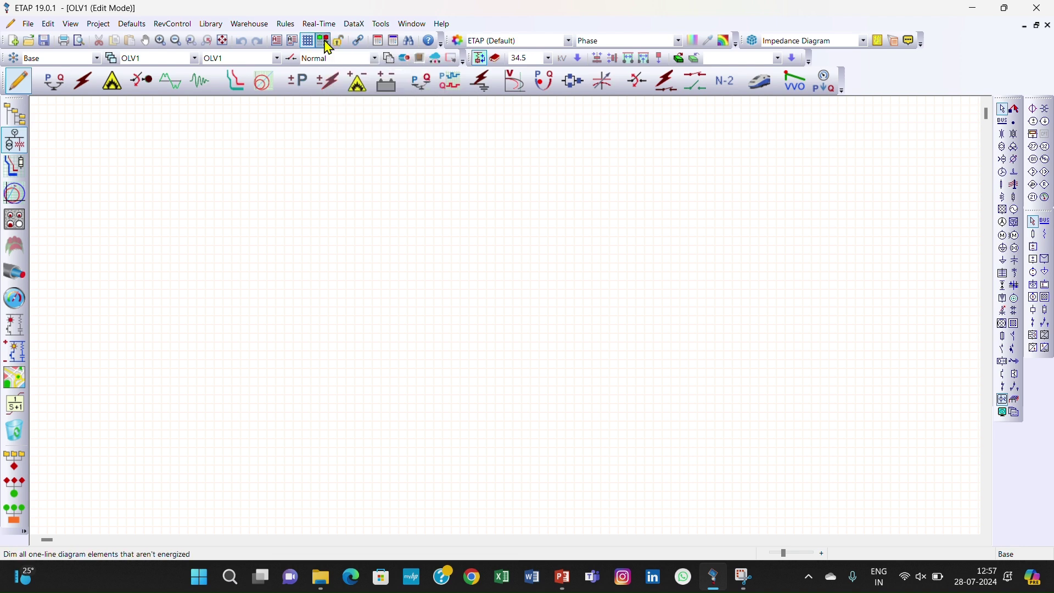
Step: Place power grid U1 and auto-chain Bus1, Cable1, Bus2 and lumped load Lump1 beneath it
left_click(1002, 210)
left_click(515, 142)
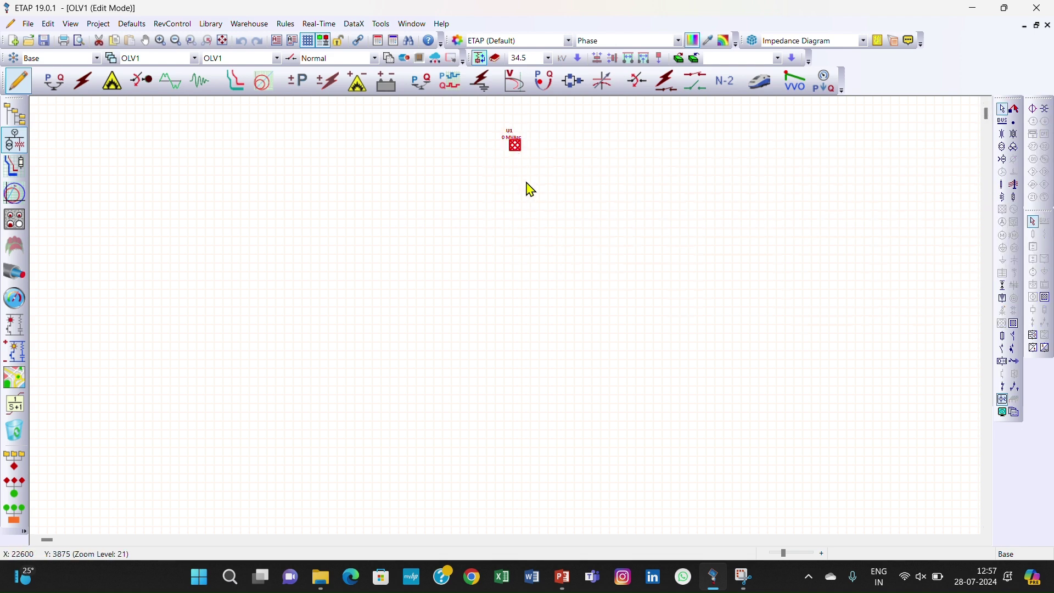
left_click(1015, 123)
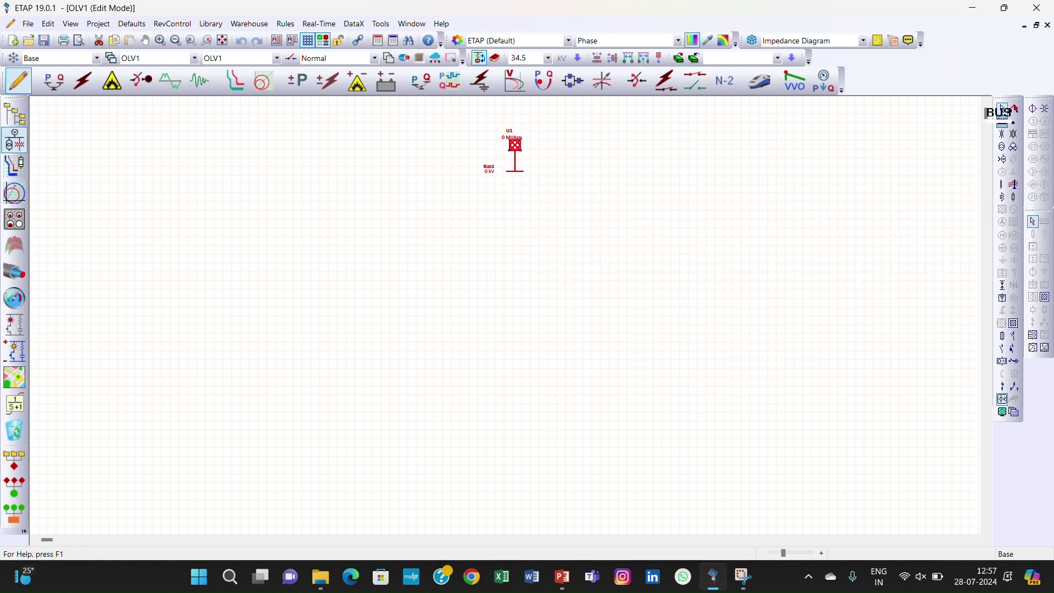
left_click(1003, 184)
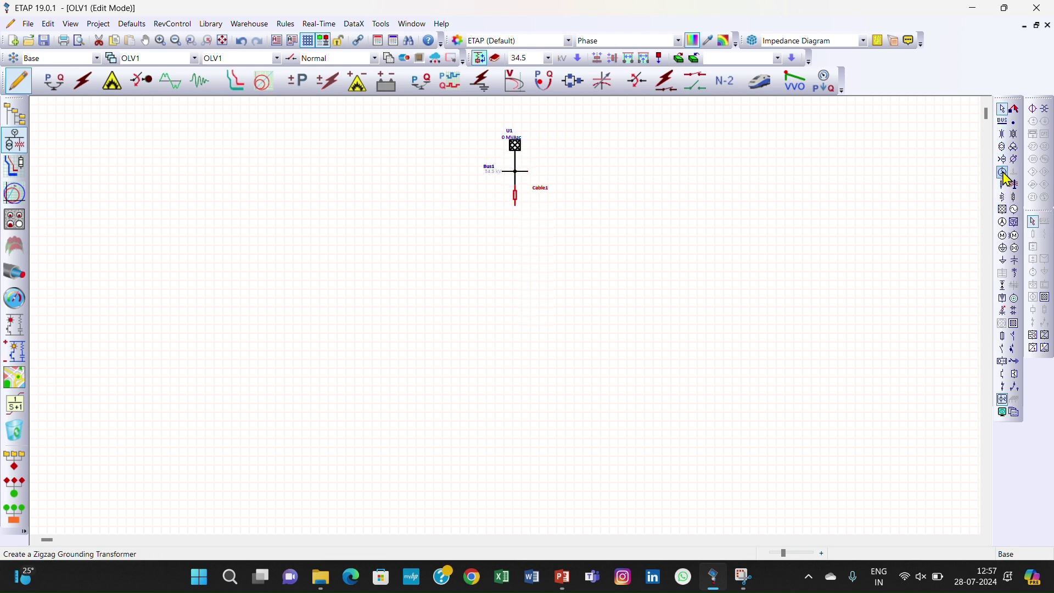
left_click(1002, 121)
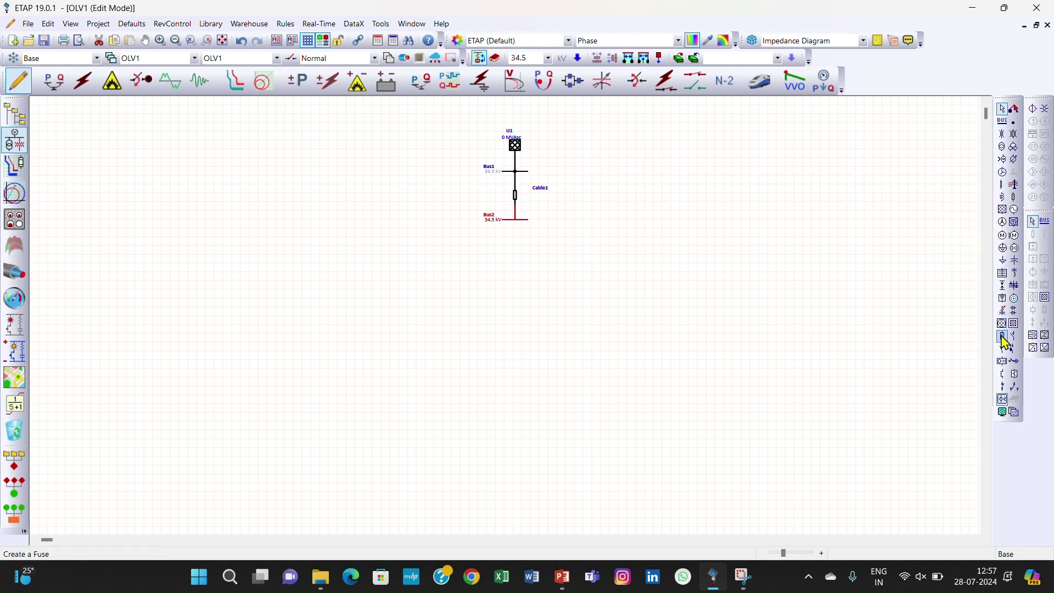
left_click(1002, 249)
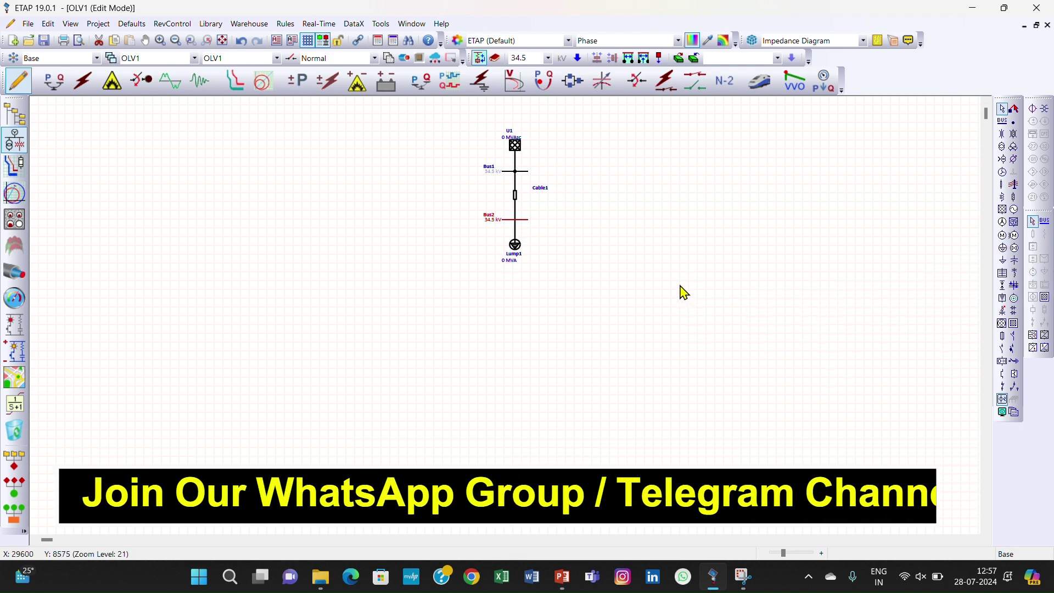
scroll(667, 277, "up", 2)
scroll(669, 278, "up", 2)
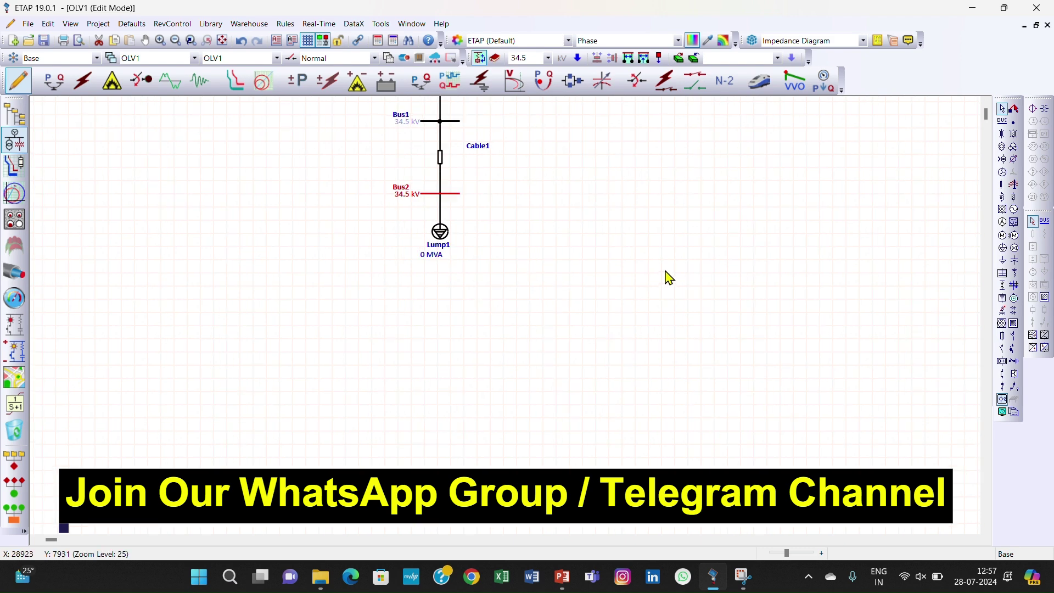
left_click(666, 232)
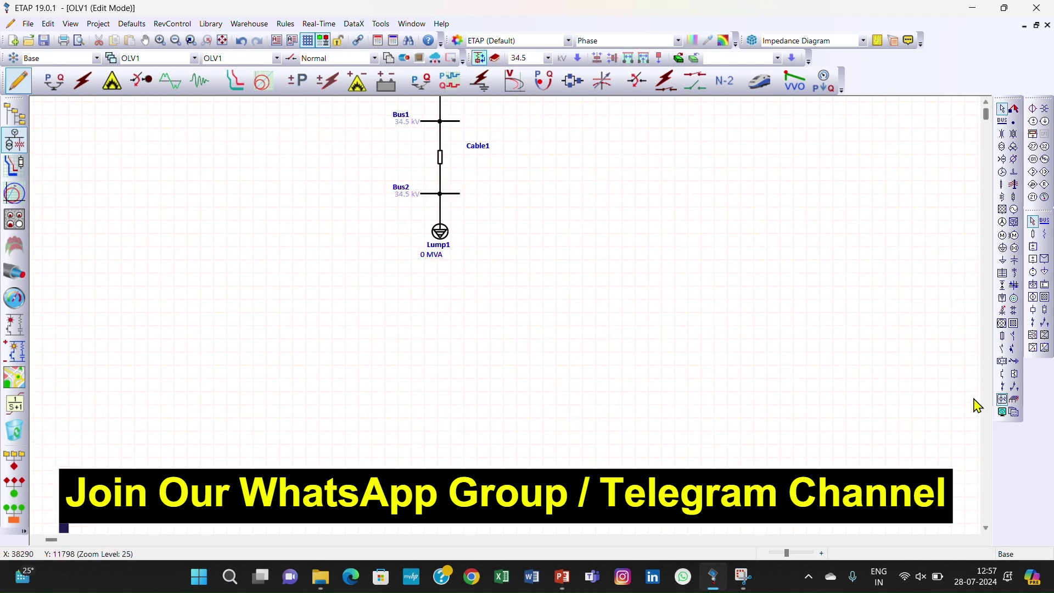
left_click(985, 103)
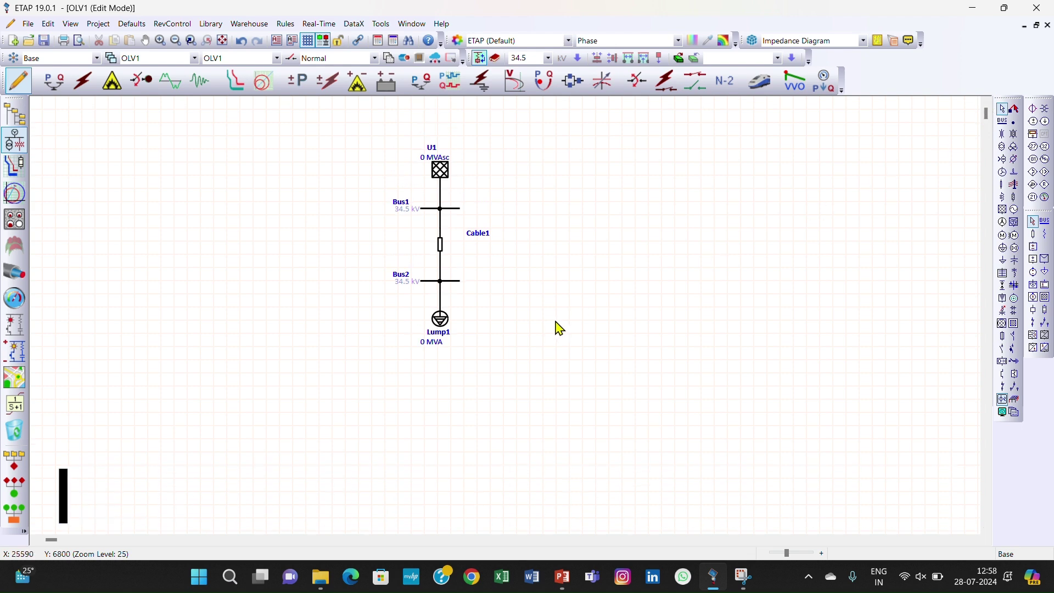
Step: Set Bus1's nominal voltage to 11 kV
double_click(430, 209)
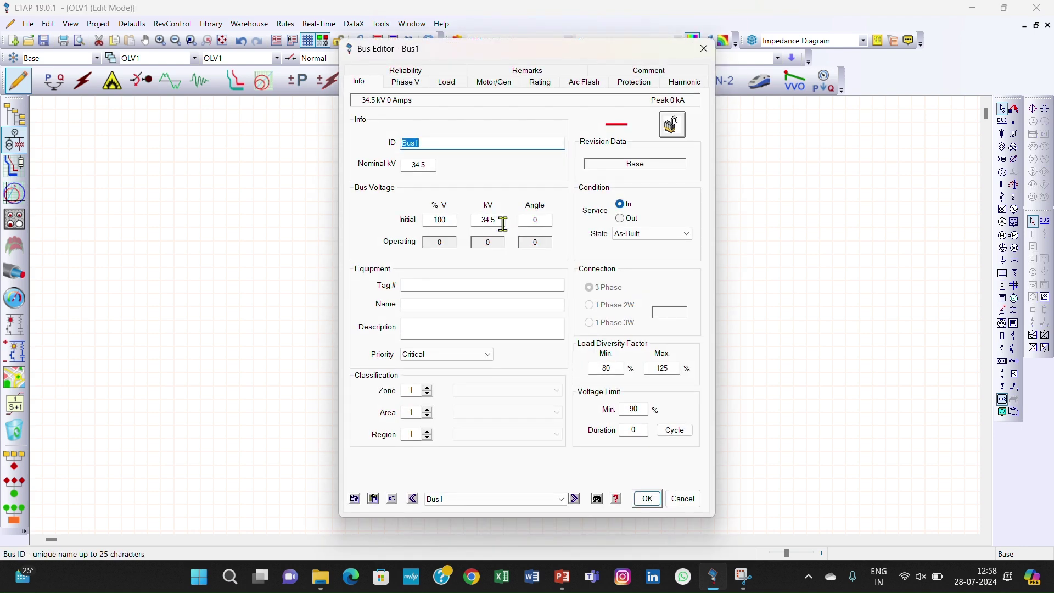
left_click(432, 166)
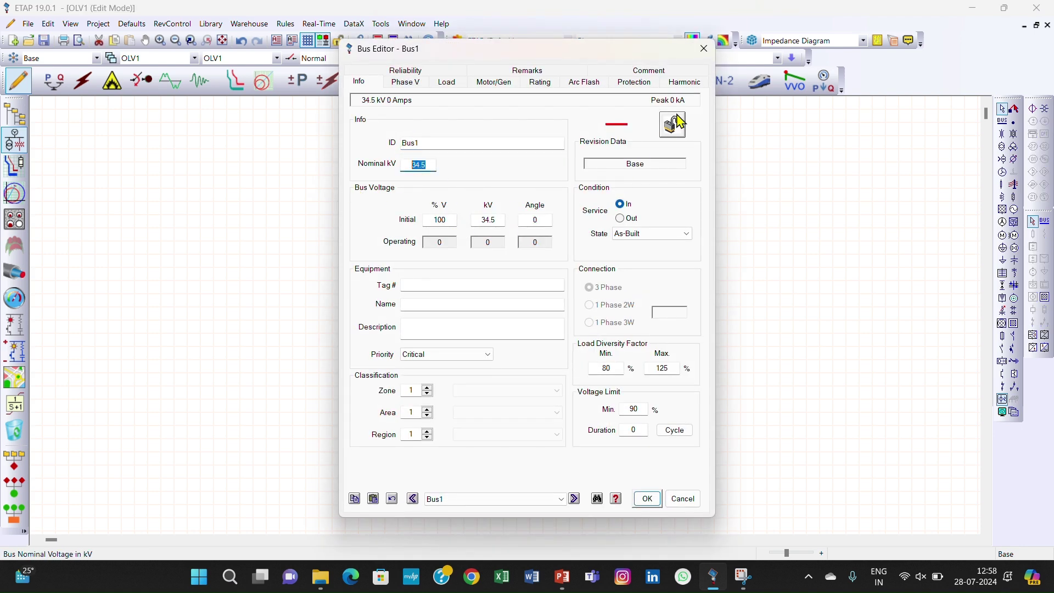
left_click(704, 49)
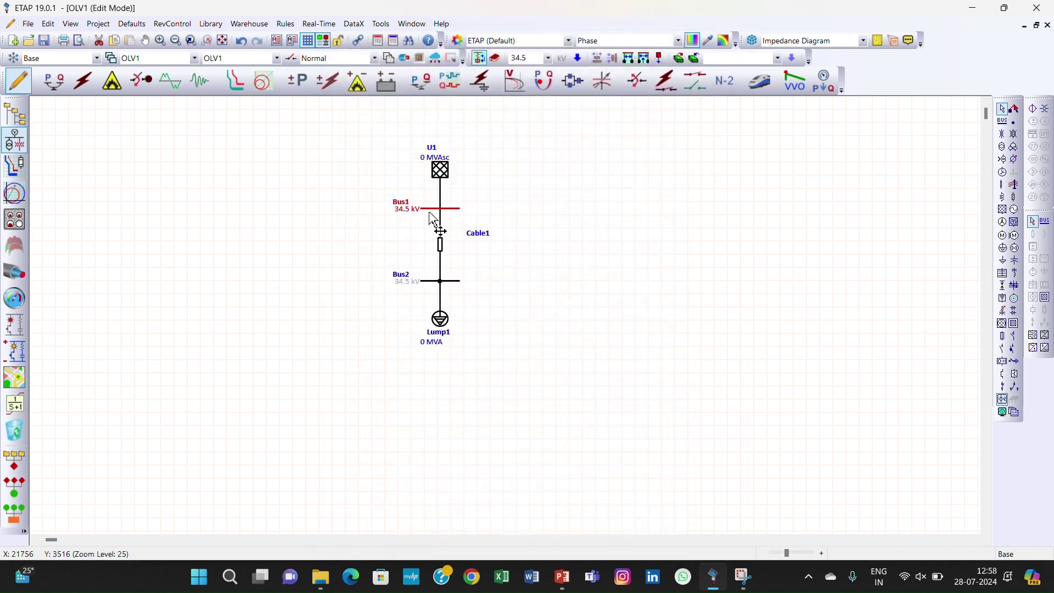
left_click_drag(443, 208, 428, 206)
double_click(429, 209)
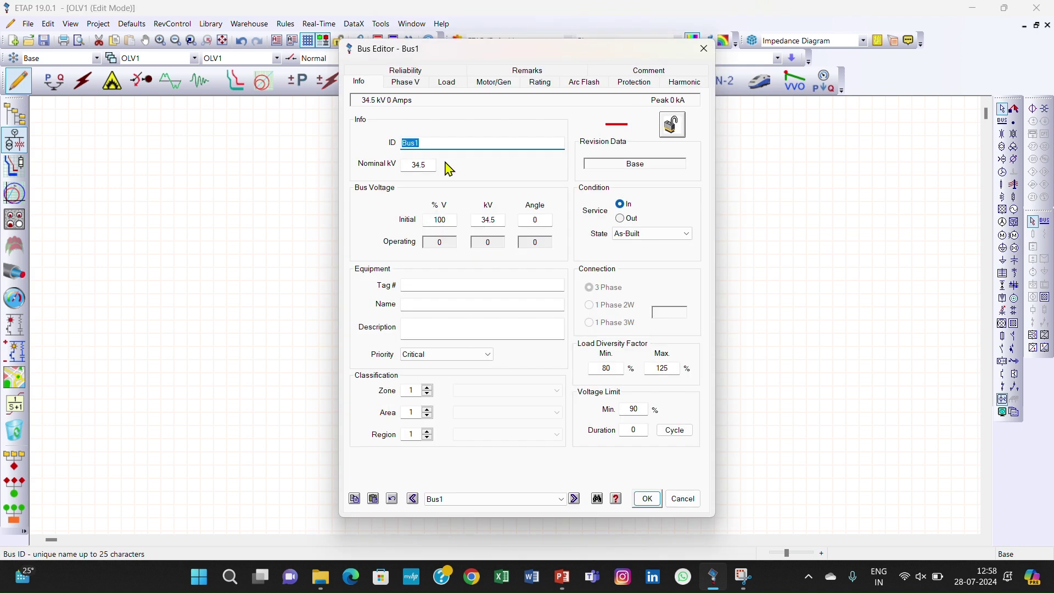
double_click(426, 165)
type("11")
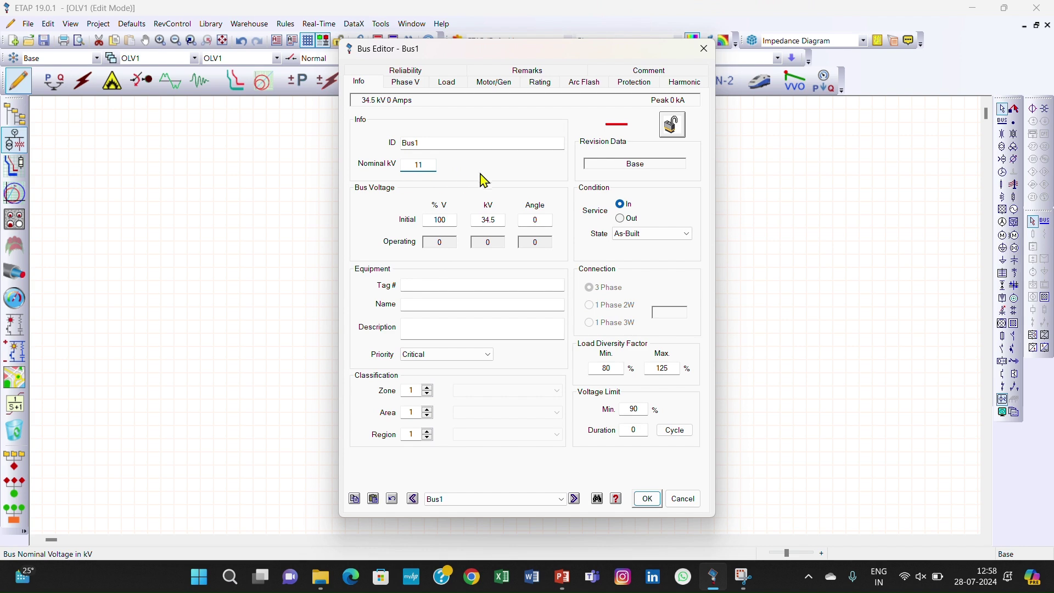
key("Tab")
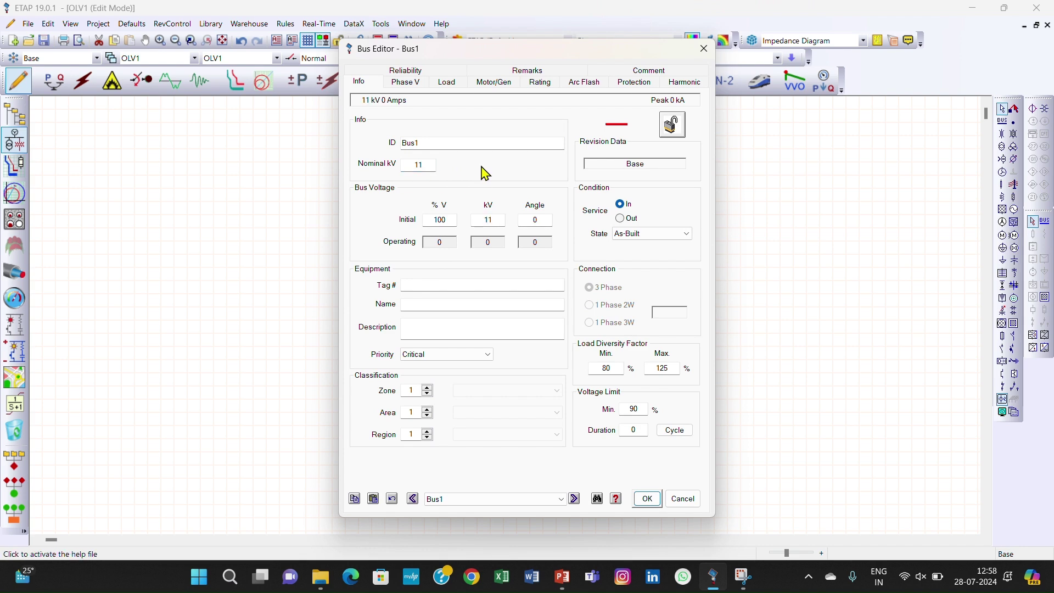
left_click(646, 499)
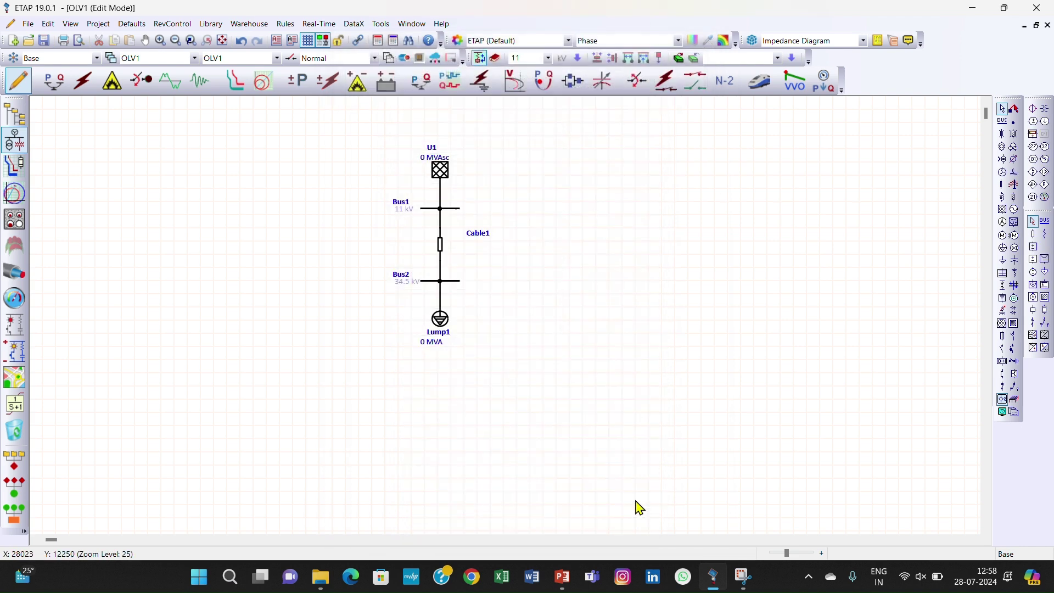
Step: Change power grid U1's rated voltage to 11 kV
double_click(440, 170)
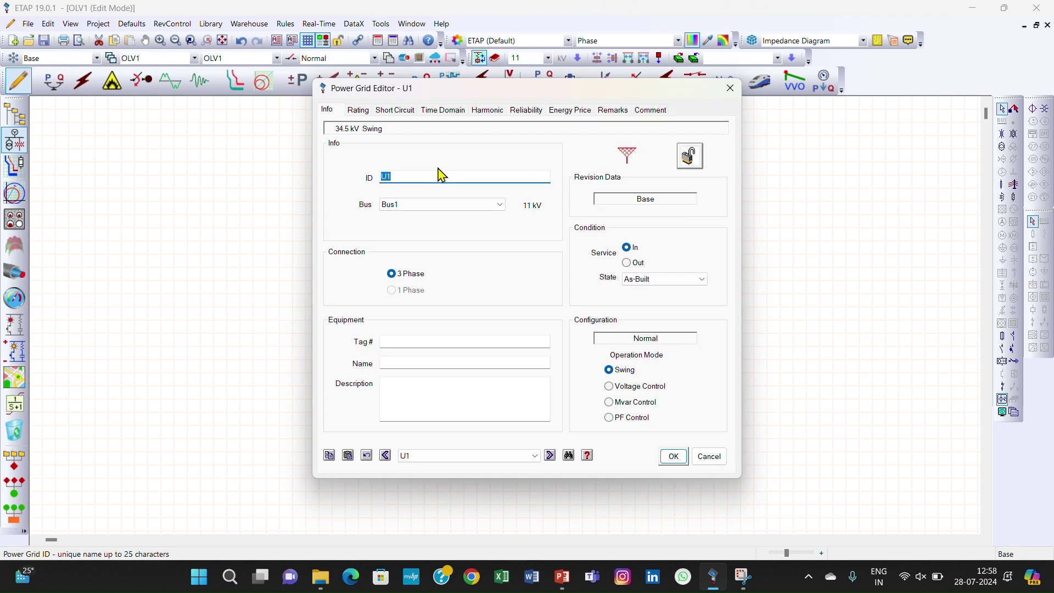
left_click(356, 110)
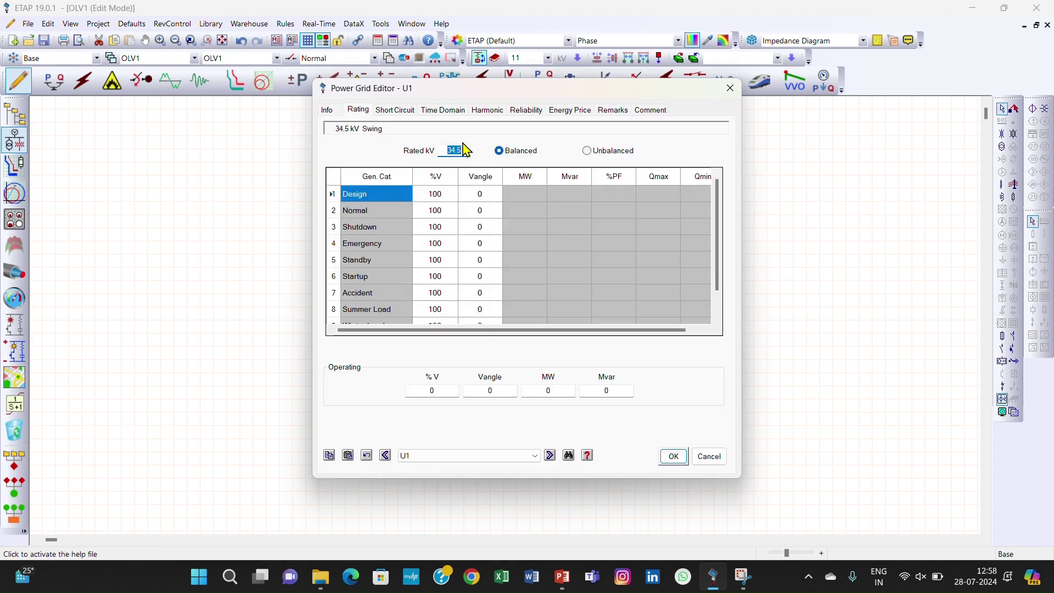
left_click(463, 148)
double_click(463, 149)
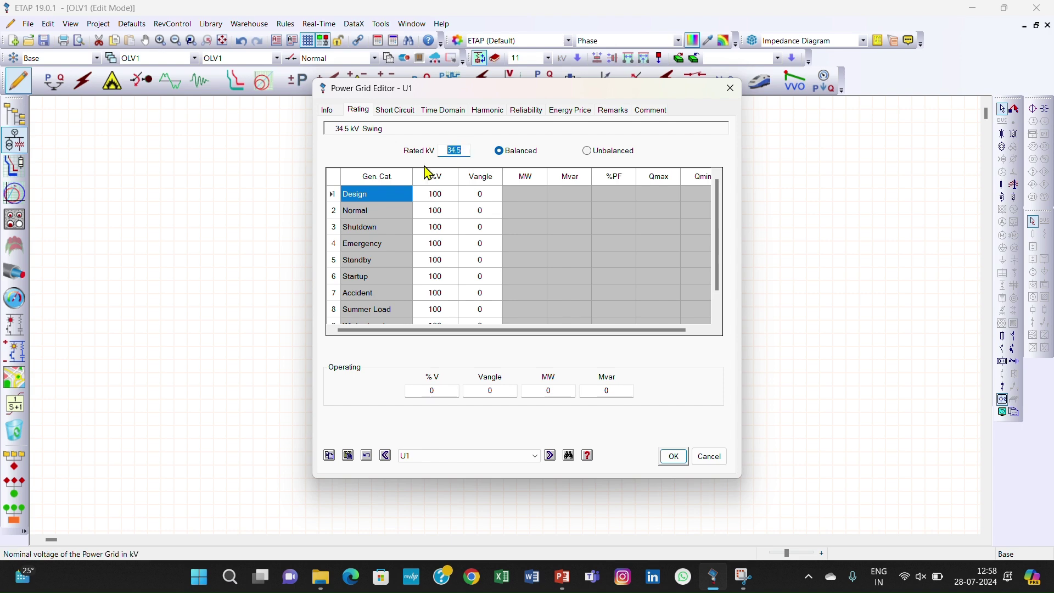
type("11")
key("Tab")
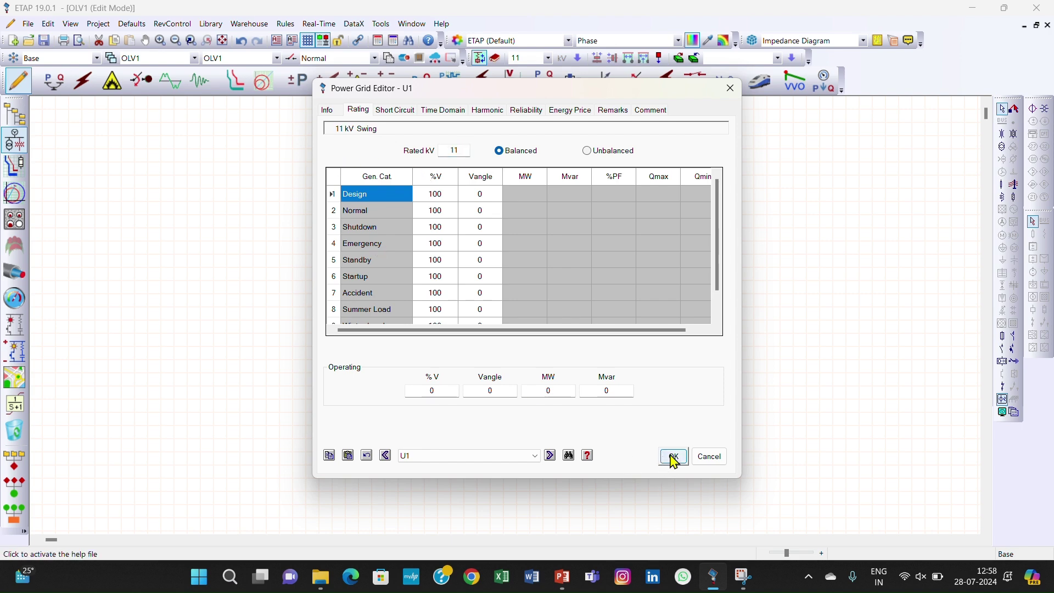
left_click(673, 457)
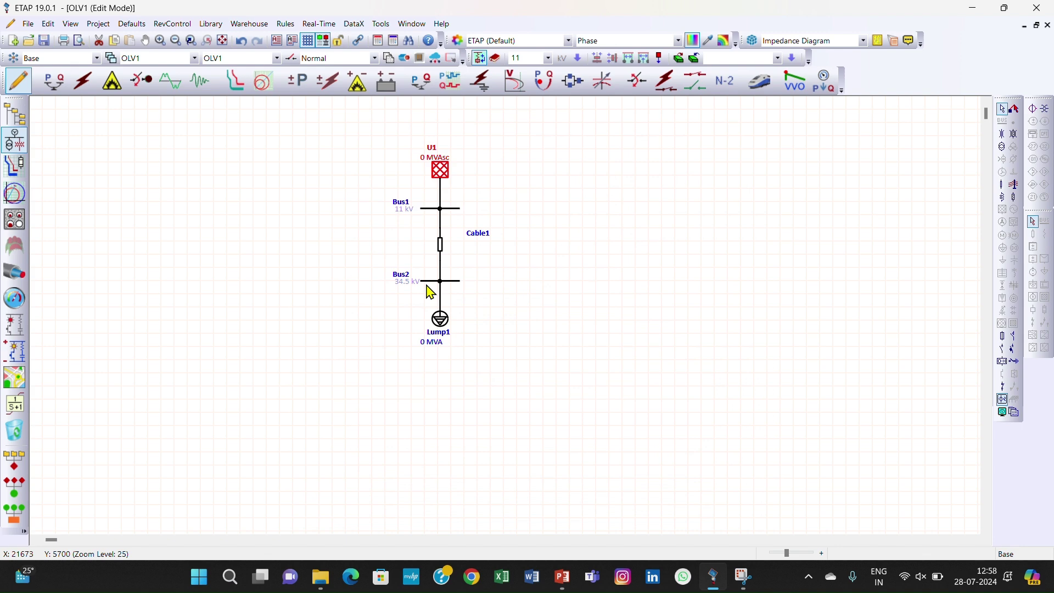
Step: Set Bus2's nominal voltage to 11 kV
double_click(431, 283)
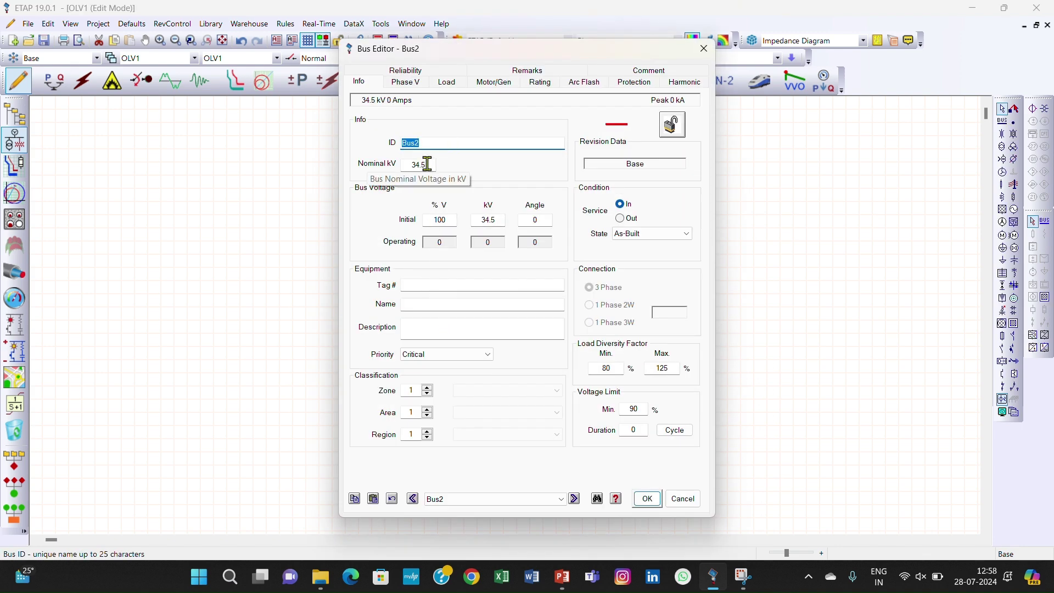
left_click_drag(427, 165, 404, 165)
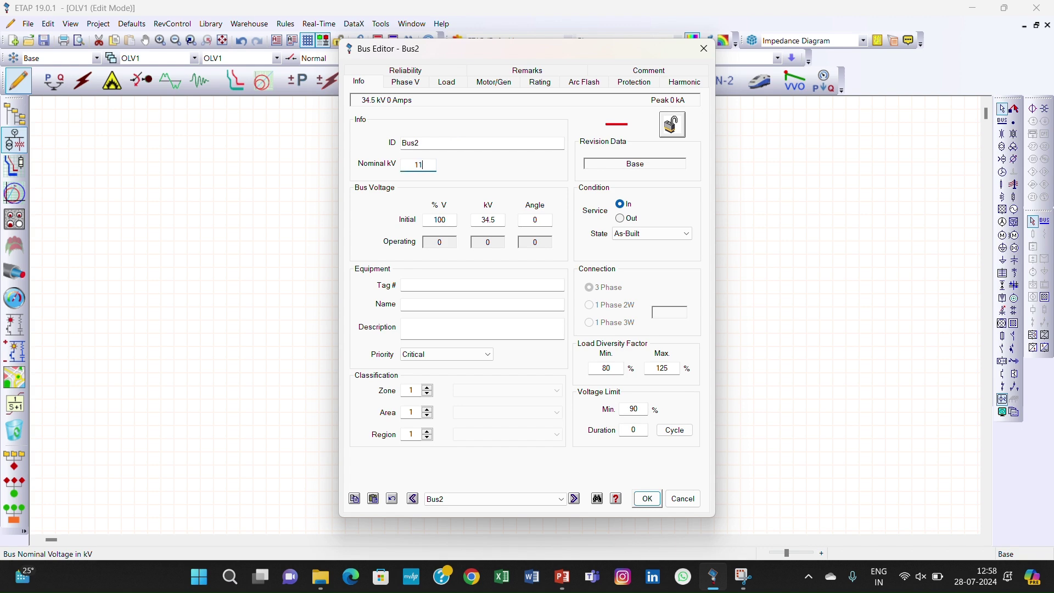
left_click(648, 499)
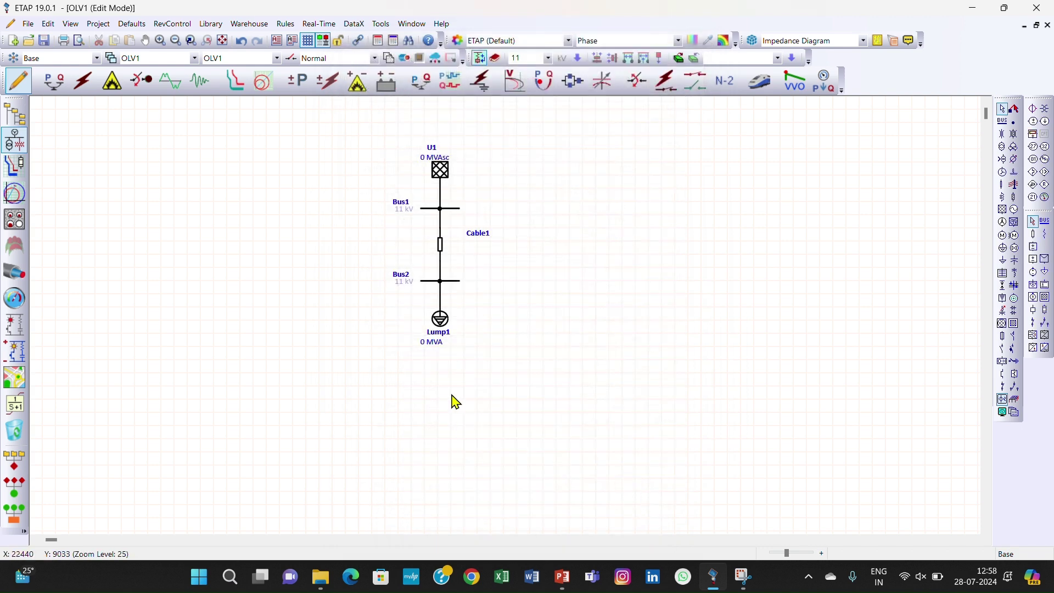
Step: Set Lump1's rated voltage to 11 kV
double_click(443, 324)
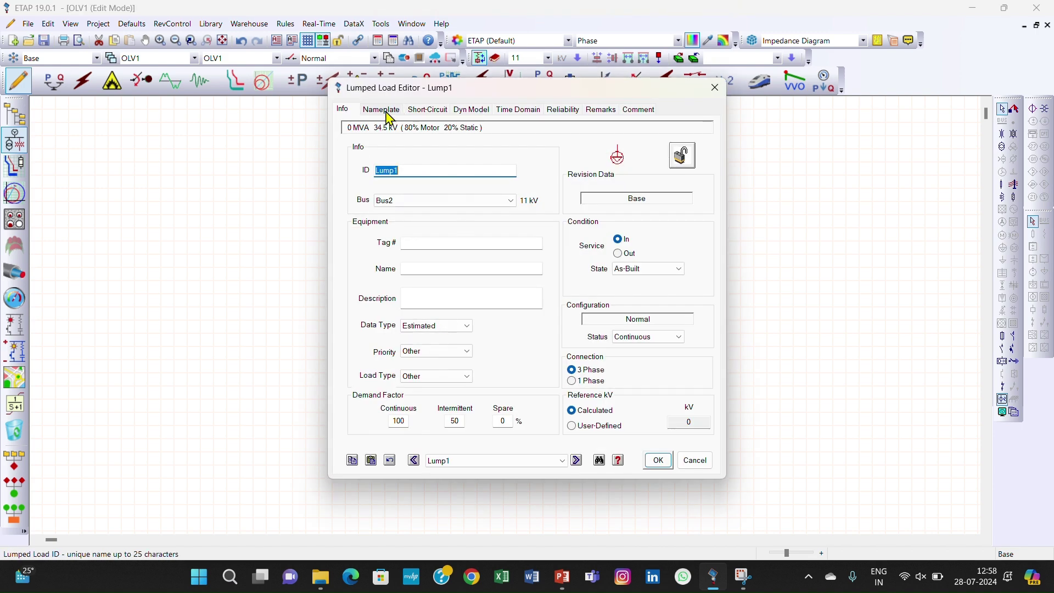
left_click(384, 112)
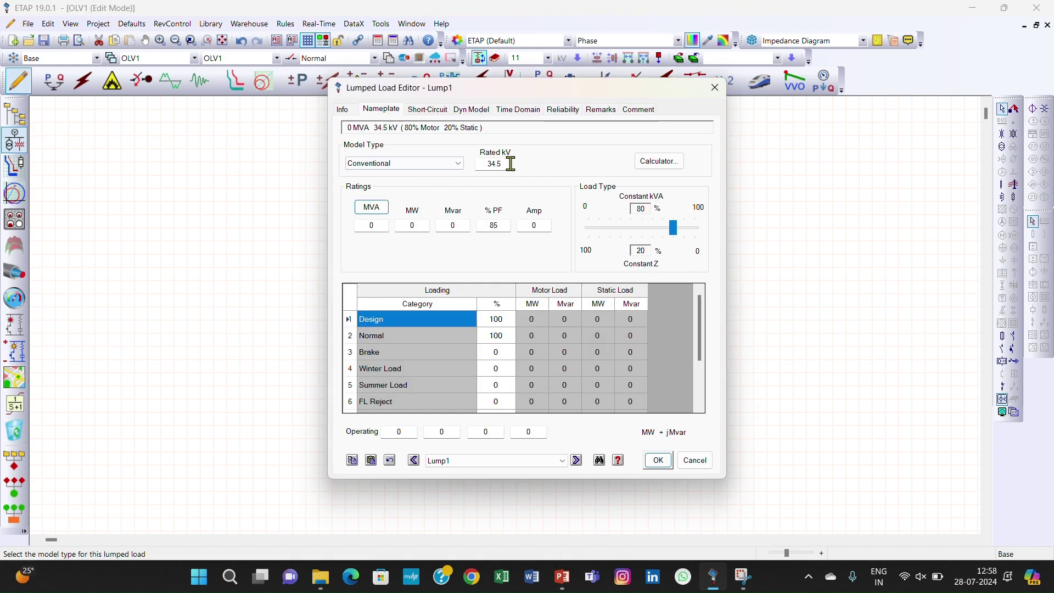
double_click(508, 162)
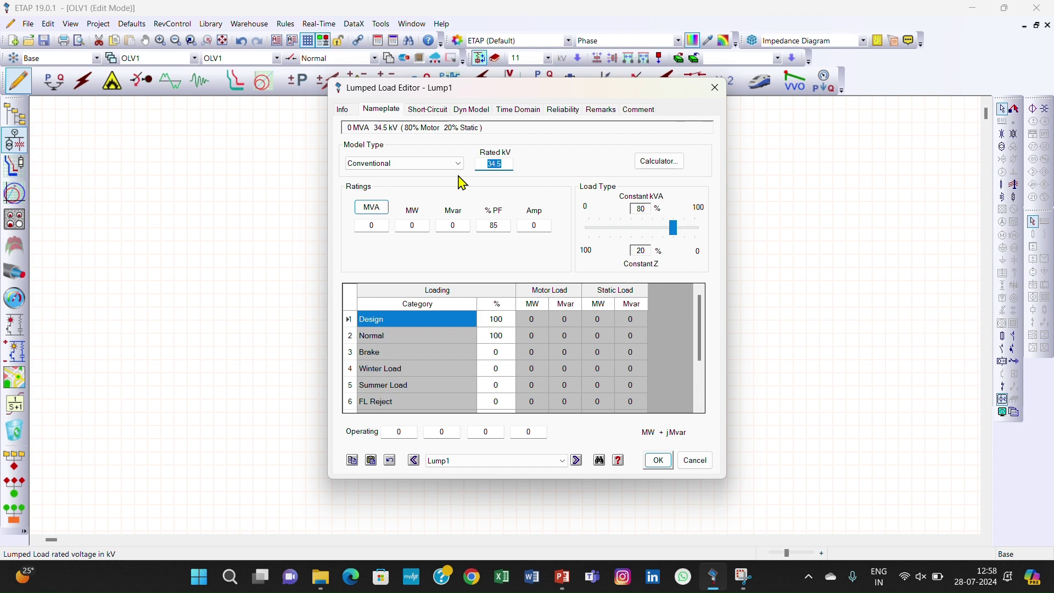
type("11")
key("Tab")
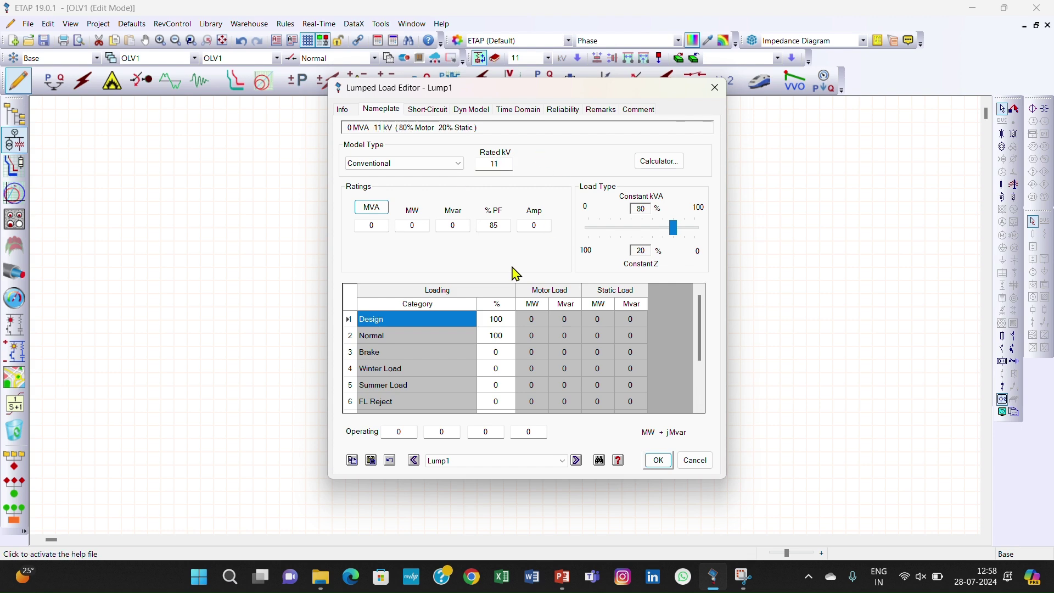
Step: Give Lump1 a 2.2 MVA rating at 80% power factor and close its editor
double_click(360, 224)
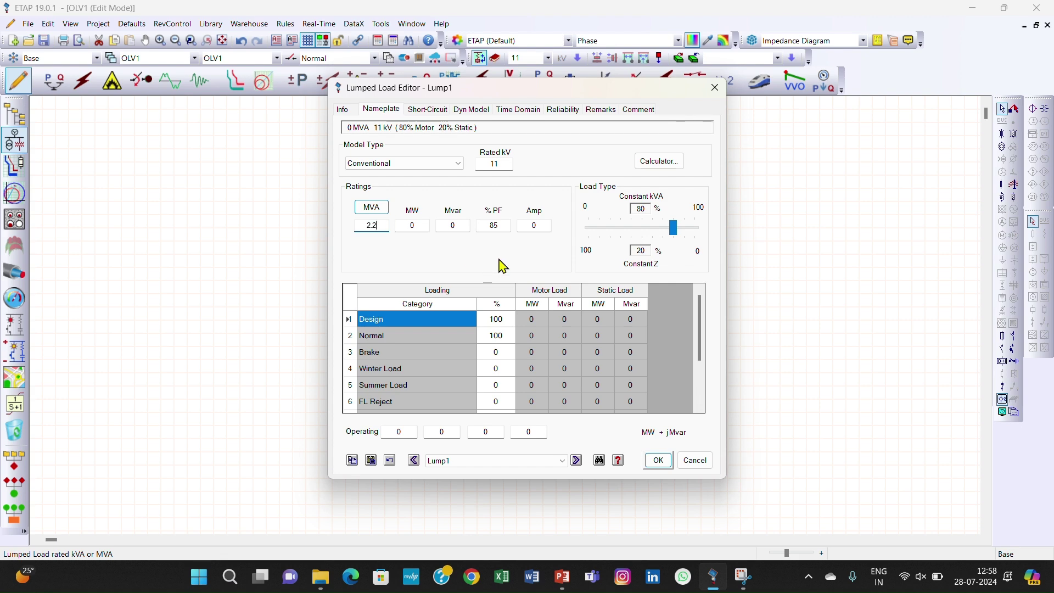
type("2.2")
left_click(566, 166)
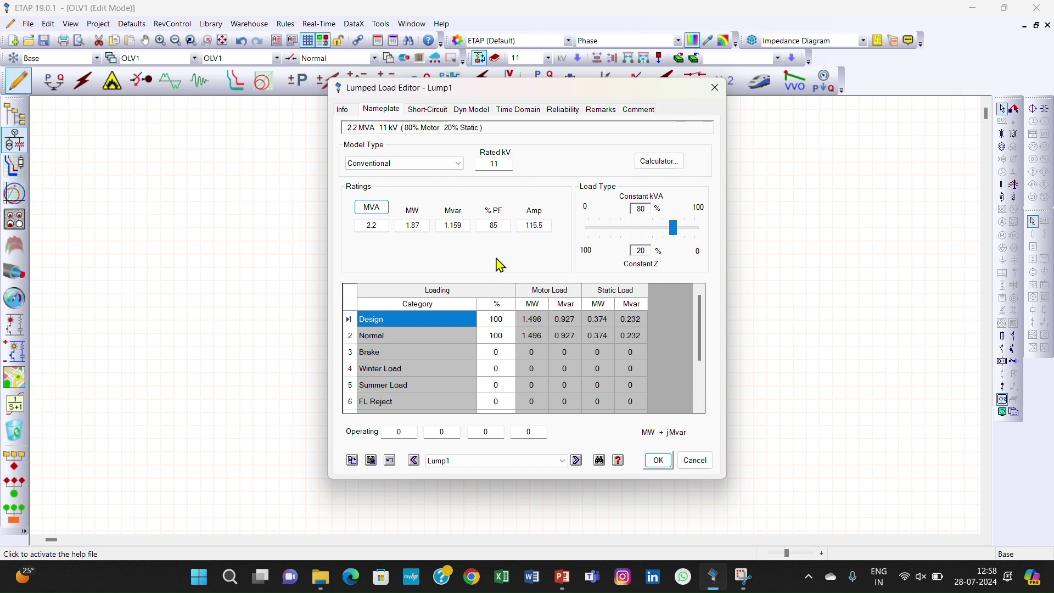
double_click(493, 225)
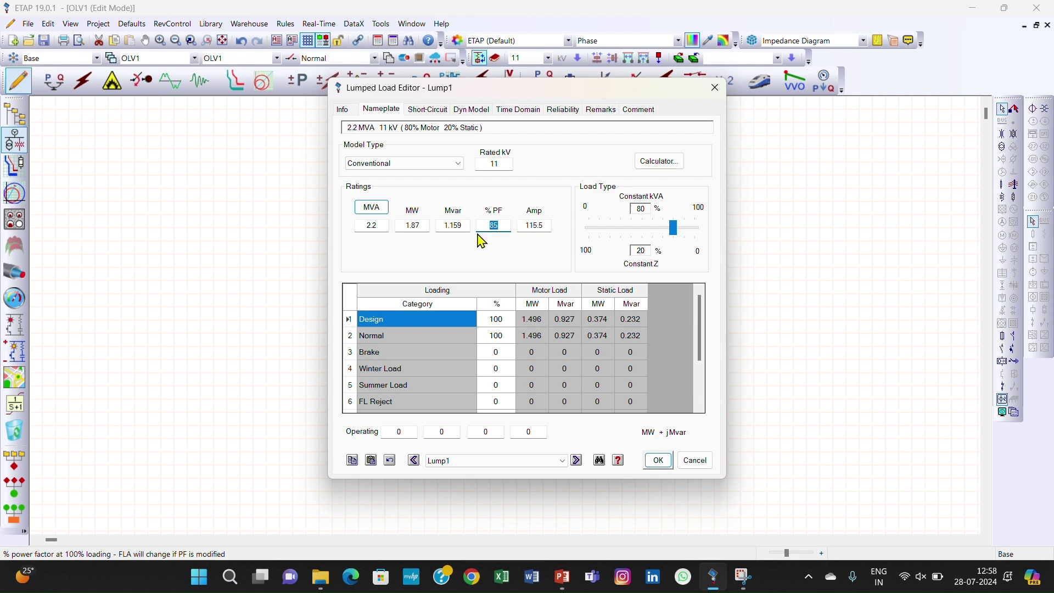
type("80")
left_click(553, 162)
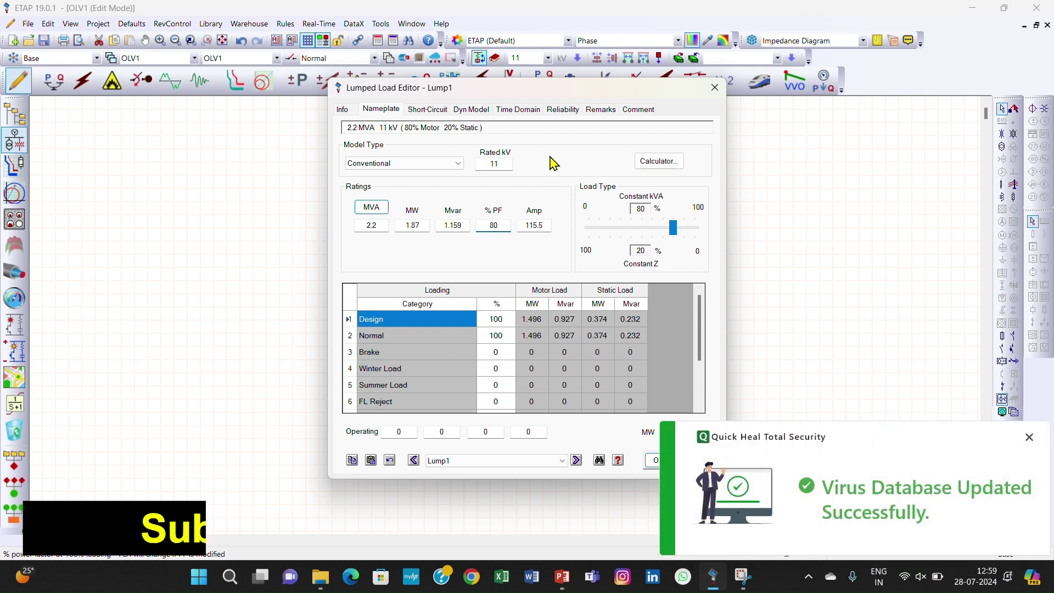
left_click(1029, 437)
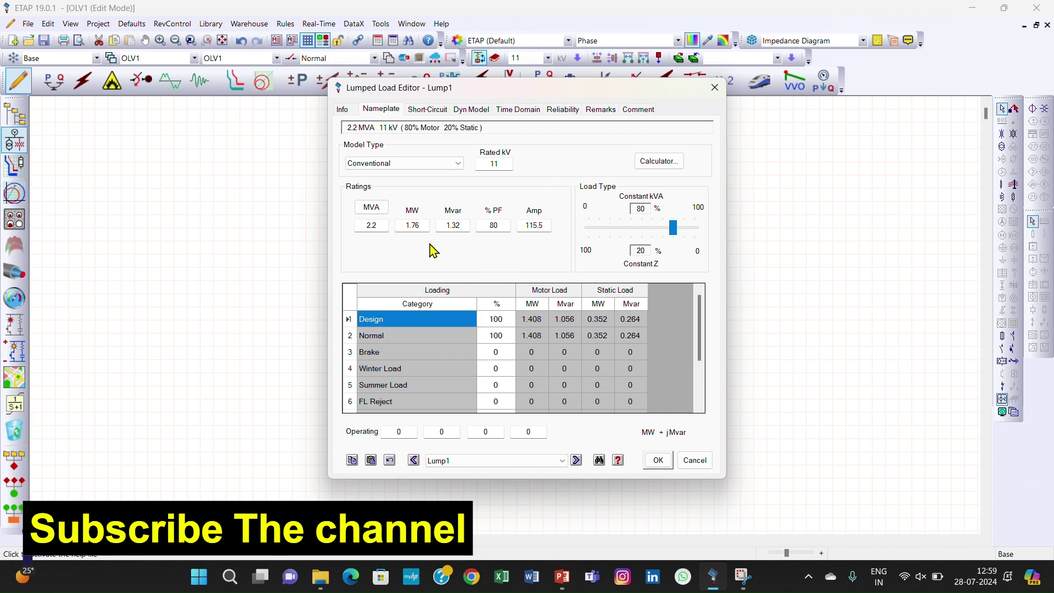
left_click(658, 460)
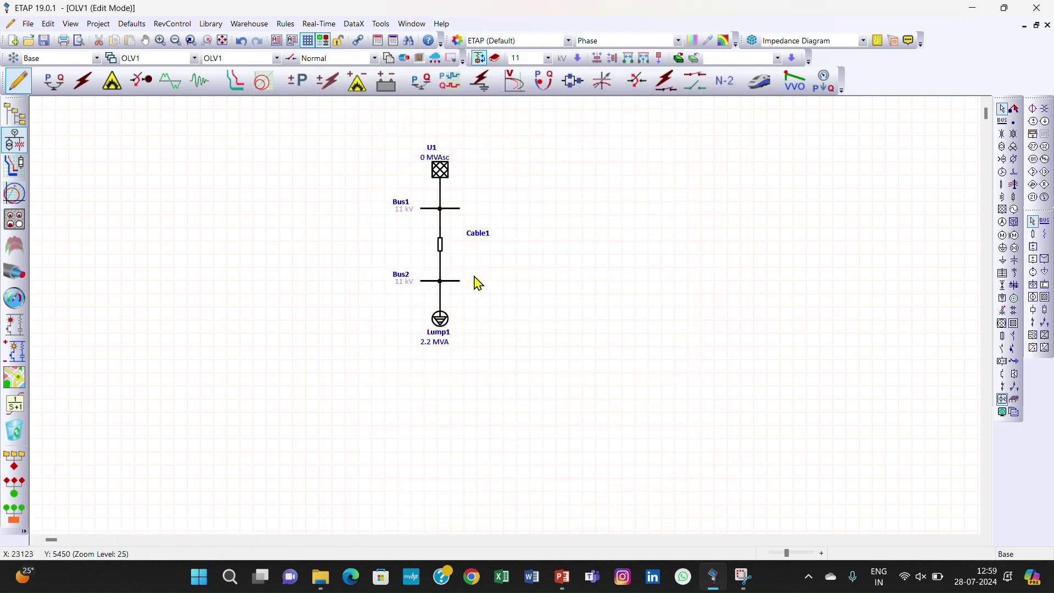
Step: Set Cable1's length to 200 m
left_click(443, 245)
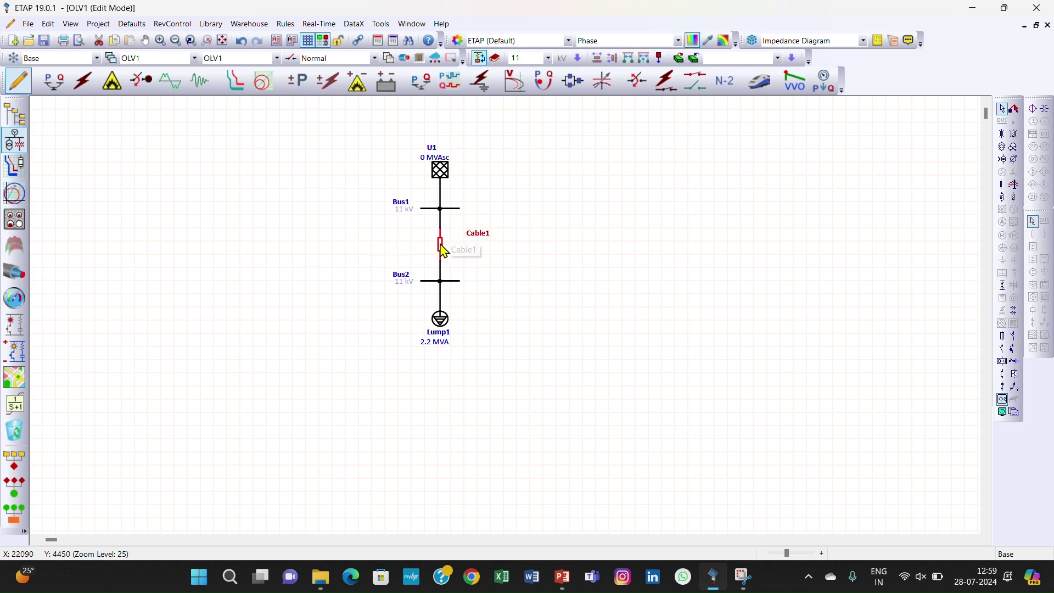
double_click(442, 246)
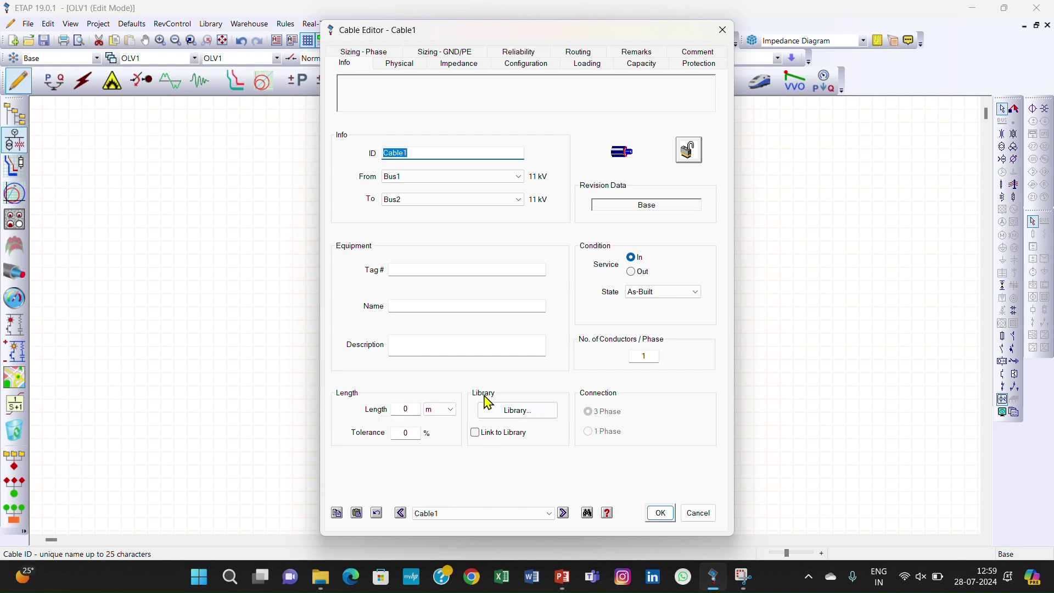
left_click(409, 413)
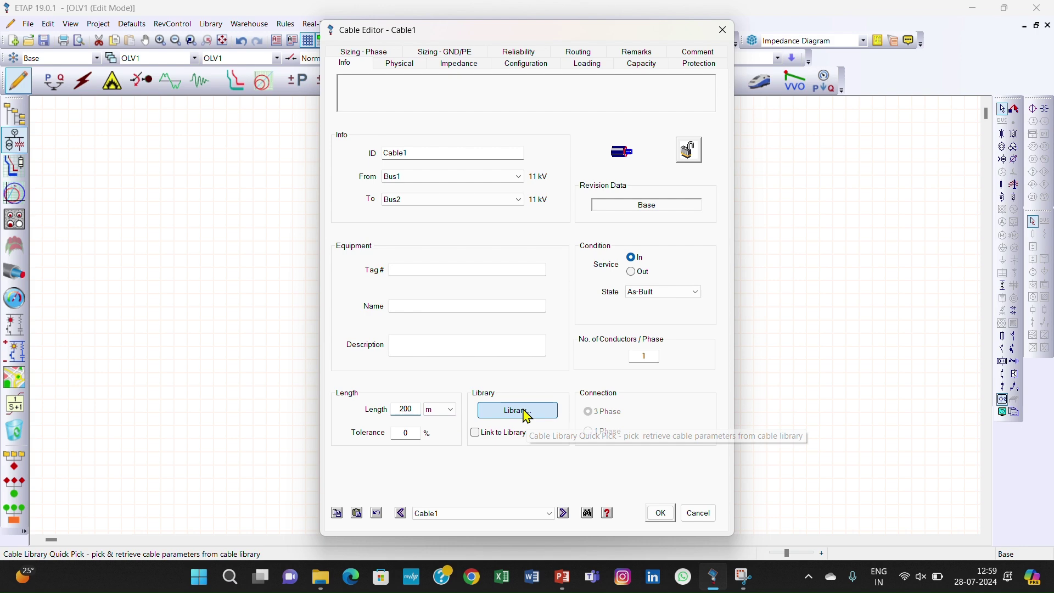
left_click(526, 416)
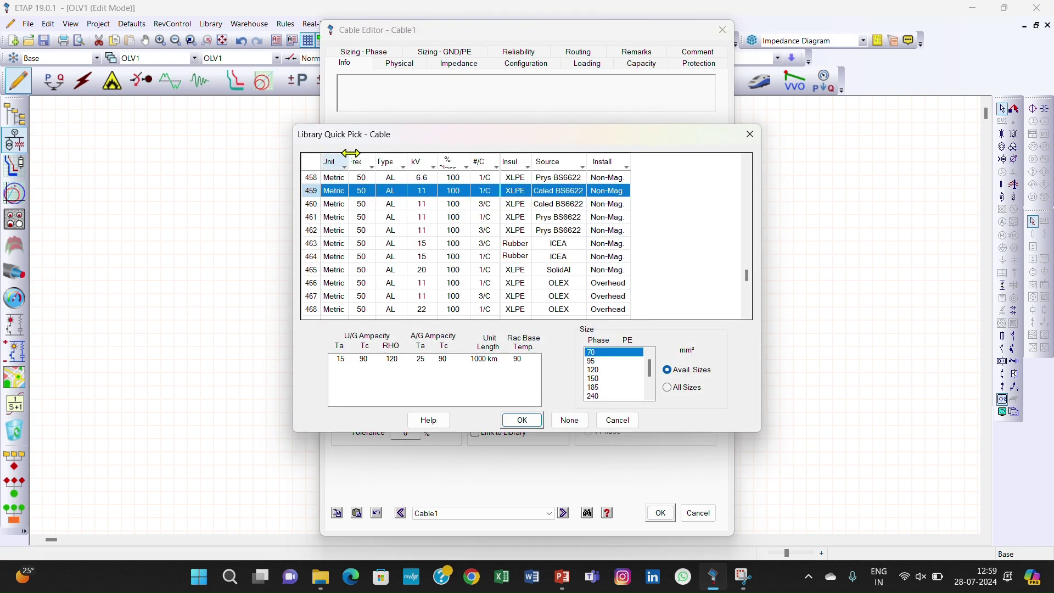
Step: Filter the cable library to 50 Hz copper cables
left_click_drag(350, 153, 369, 153)
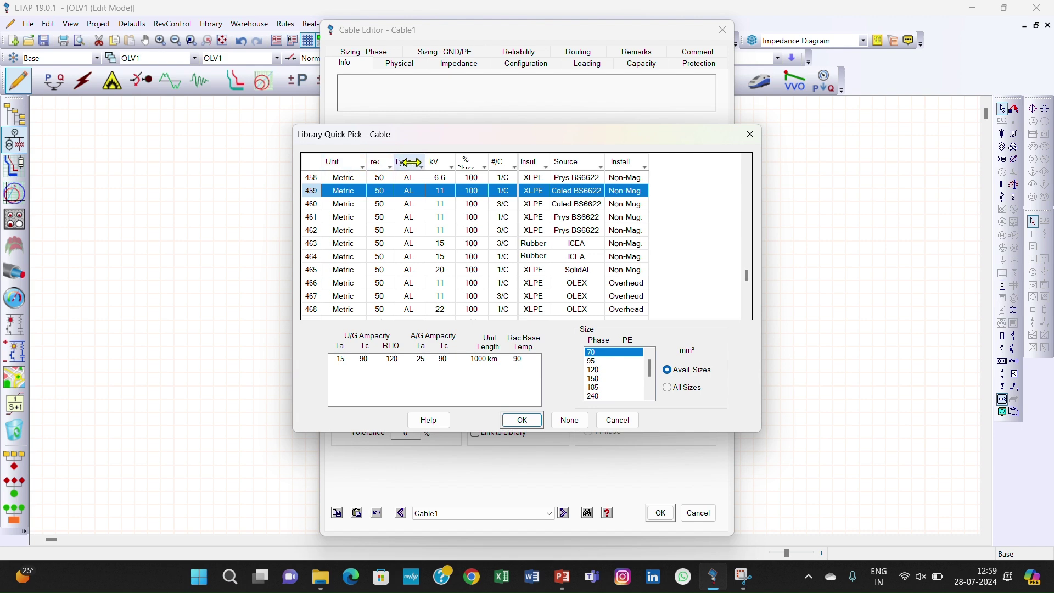
left_click_drag(411, 162, 476, 161)
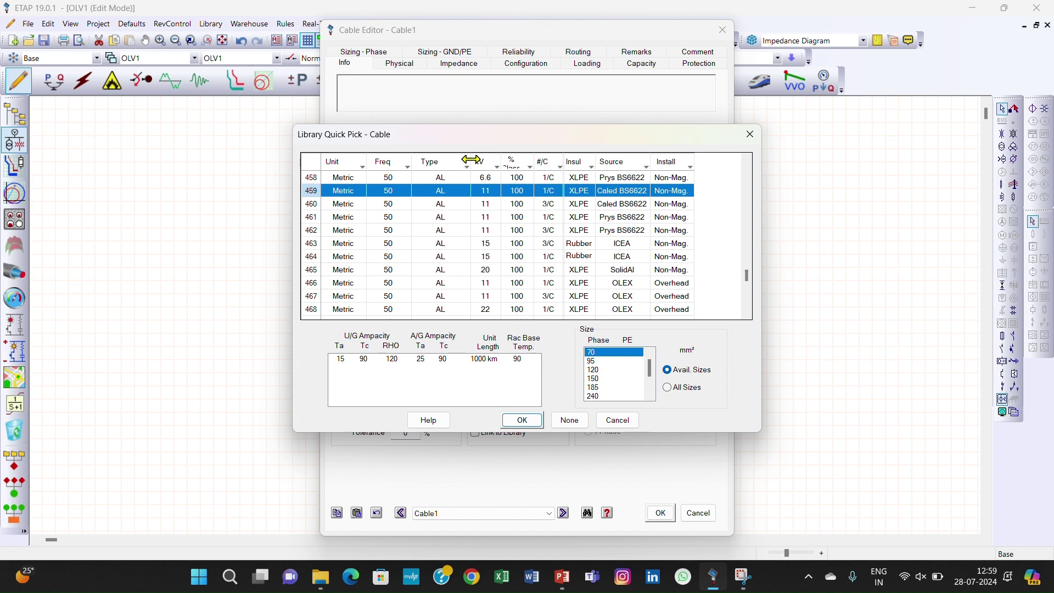
left_click(408, 166)
left_click(274, 249)
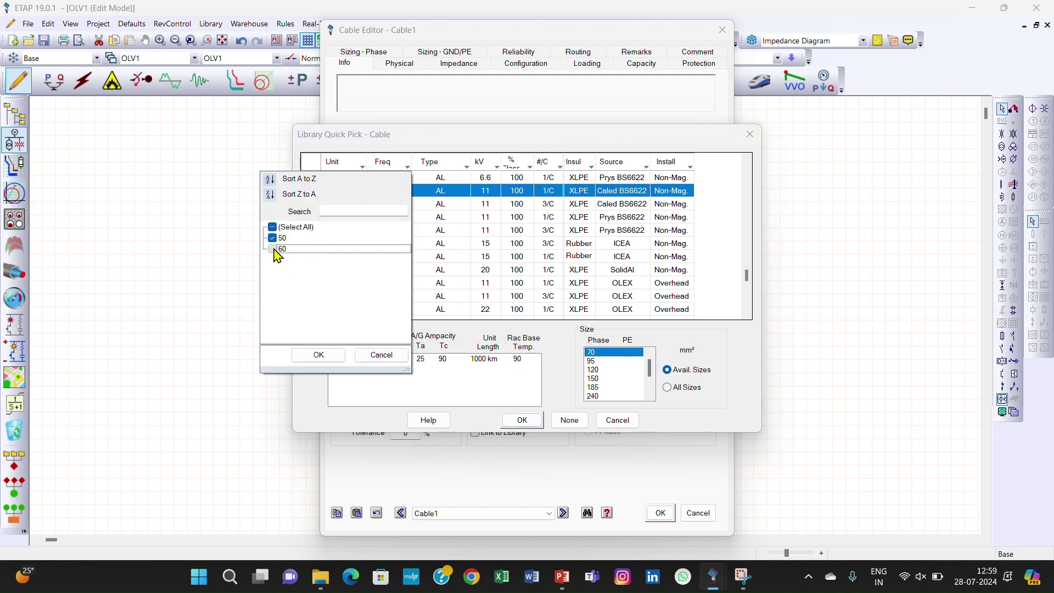
left_click(318, 356)
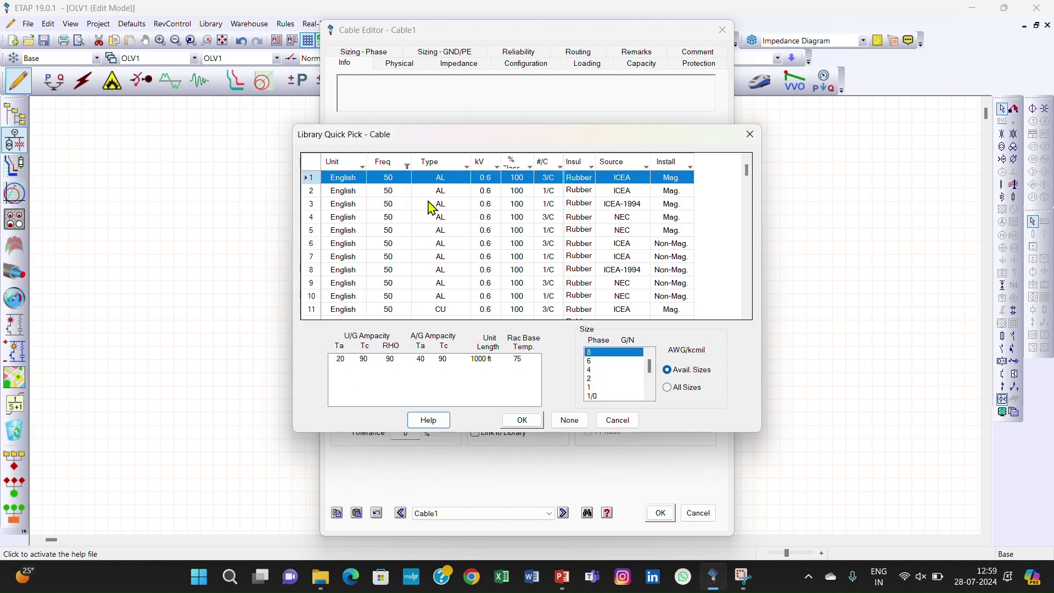
left_click(467, 165)
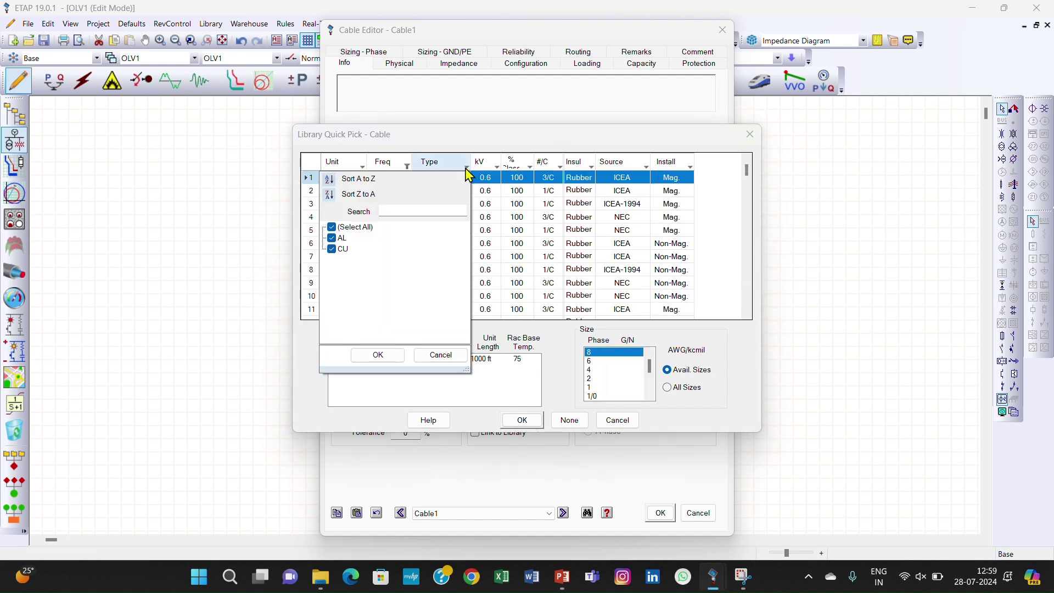
left_click(340, 242)
left_click(342, 251)
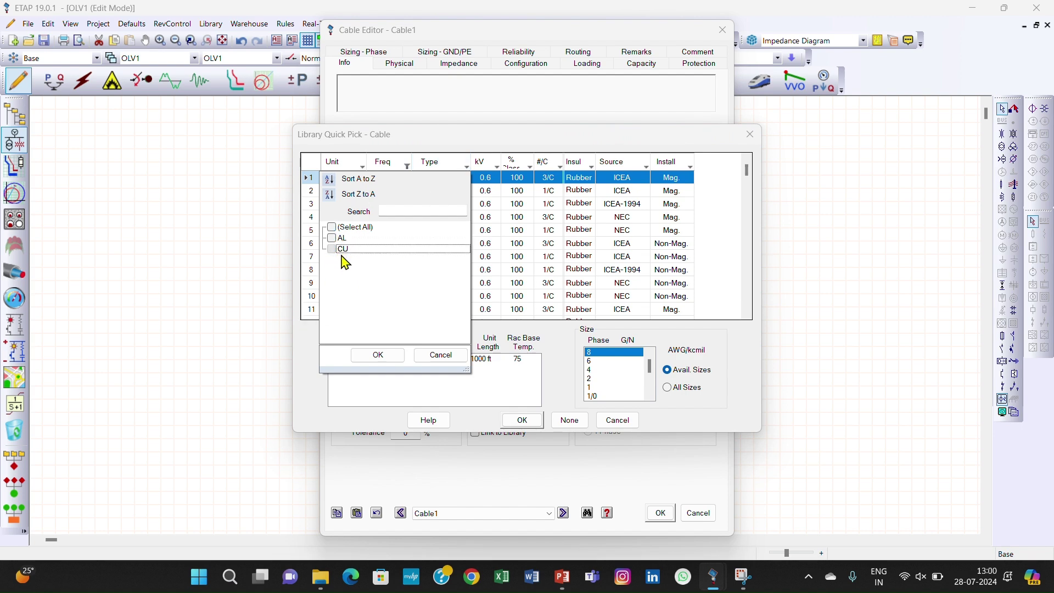
left_click(342, 250)
left_click(377, 355)
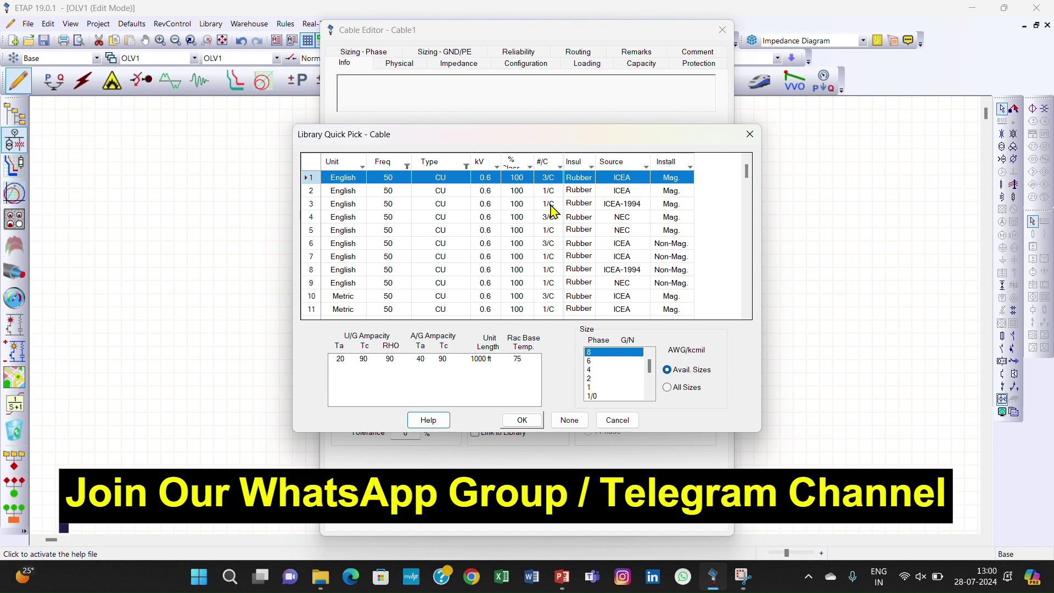
Step: Narrow the list to 11 kV XLPE and pick the 3/C BS6622 non-magnetic 120 mm² cable
left_click(497, 166)
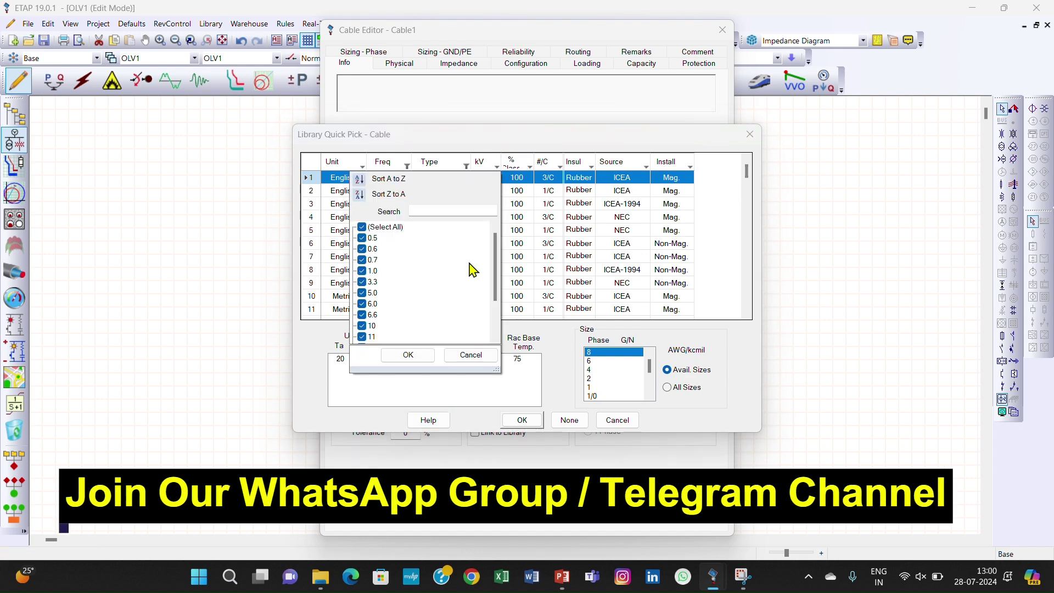
left_click(373, 231)
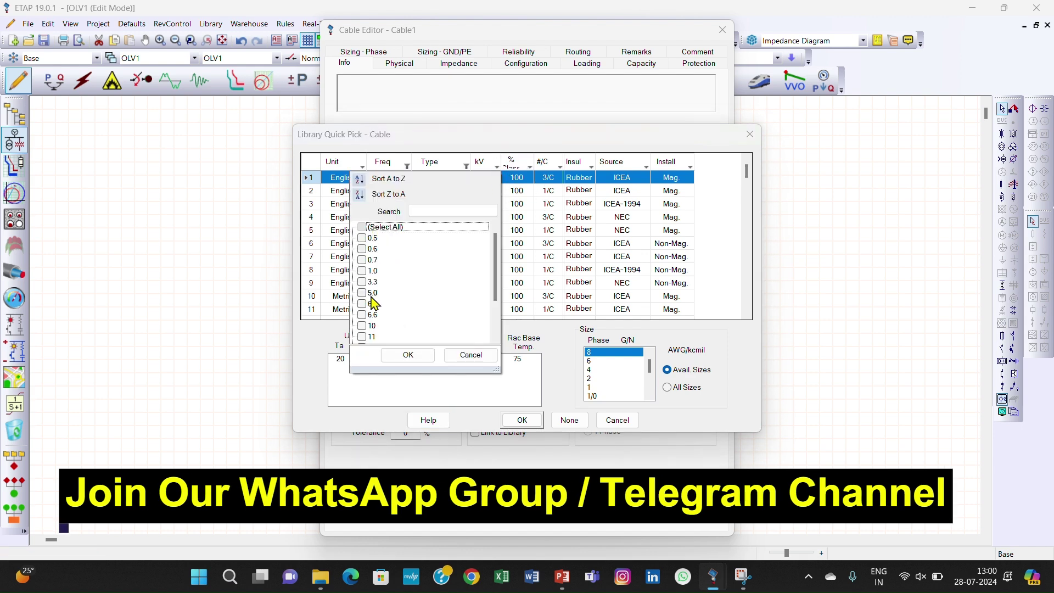
scroll(385, 318, "down", 2)
left_click(363, 282)
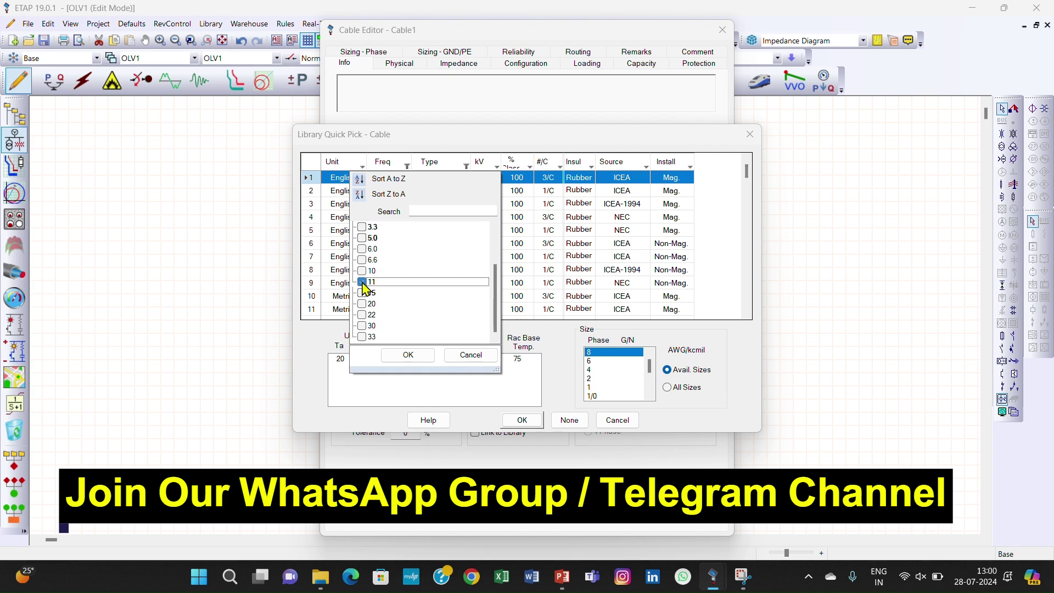
left_click(410, 354)
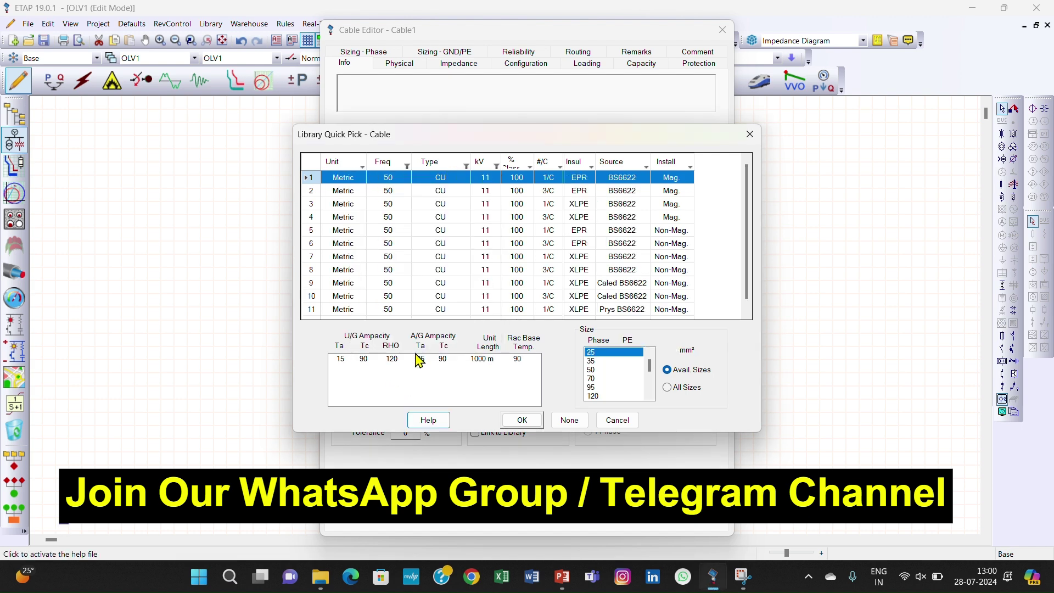
left_click(593, 167)
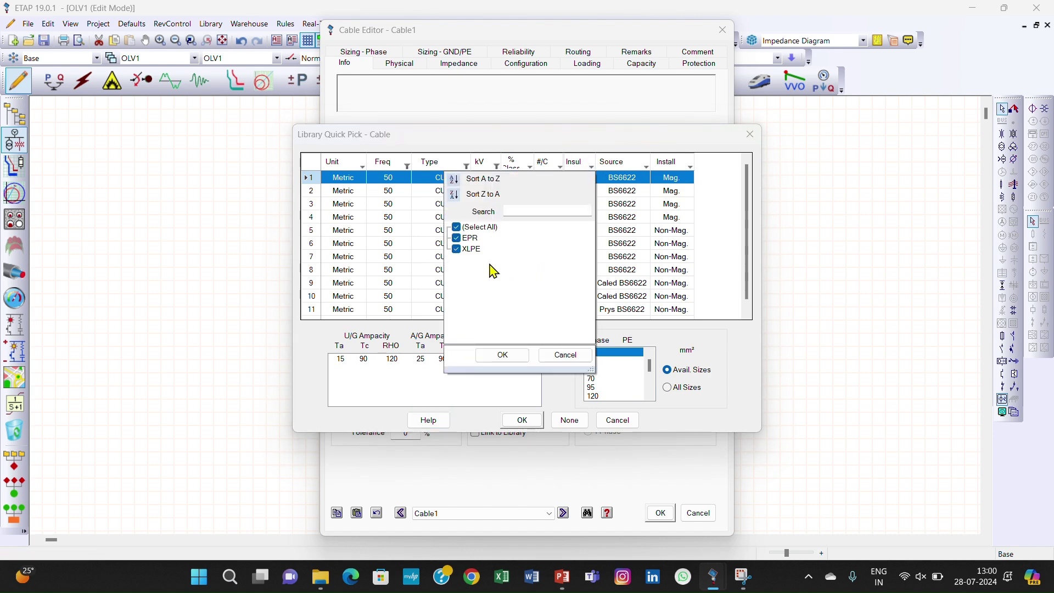
left_click(472, 240)
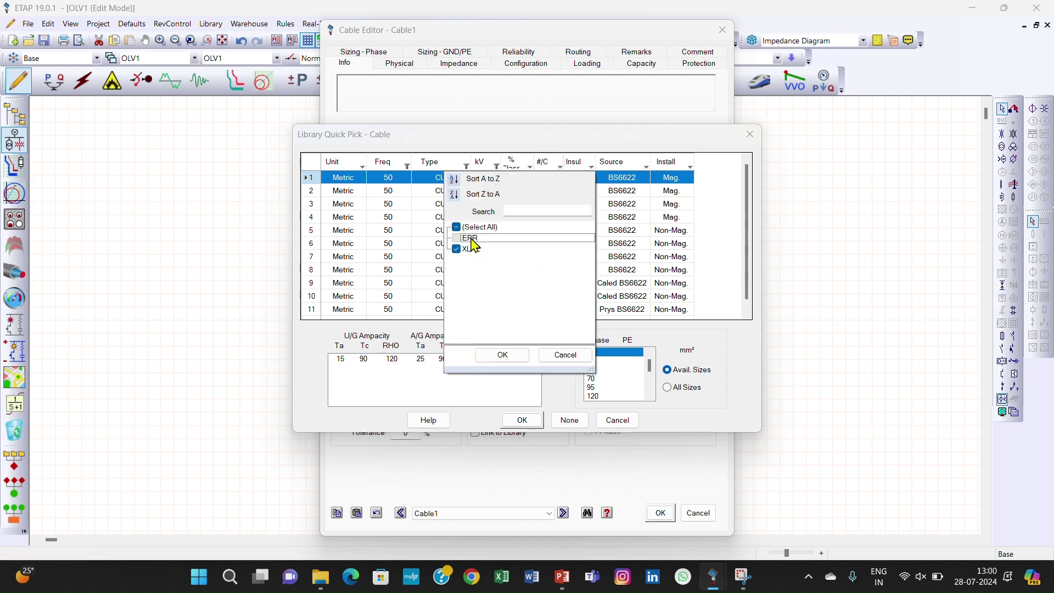
left_click(506, 357)
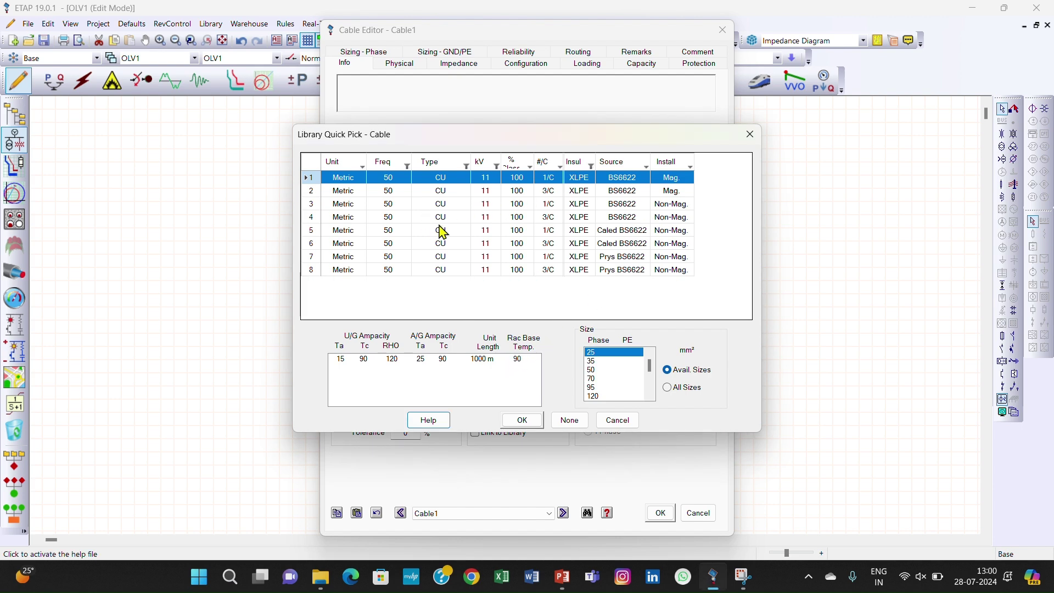
left_click(555, 218)
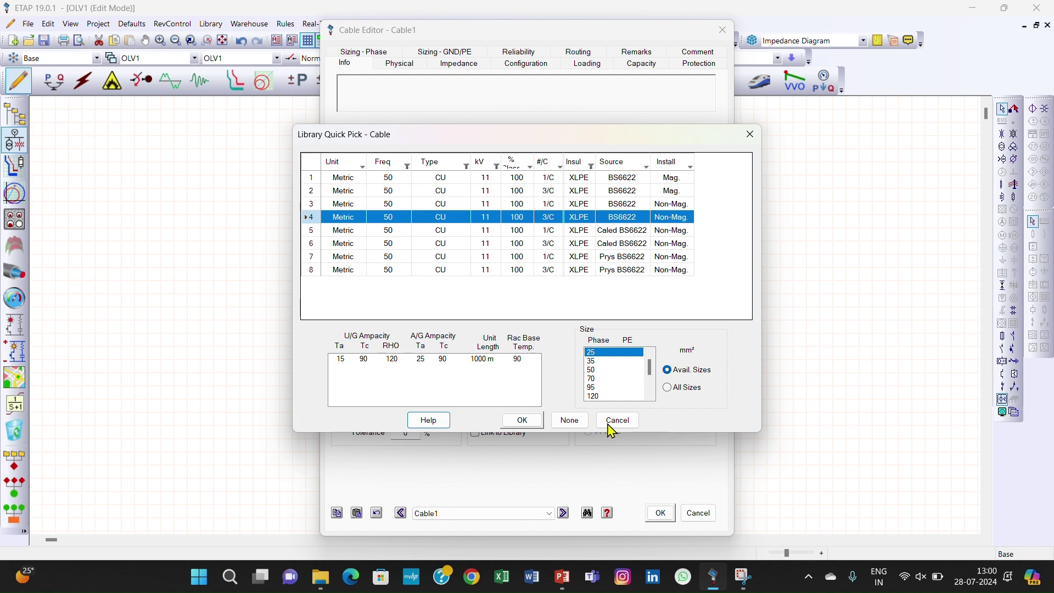
left_click(593, 397)
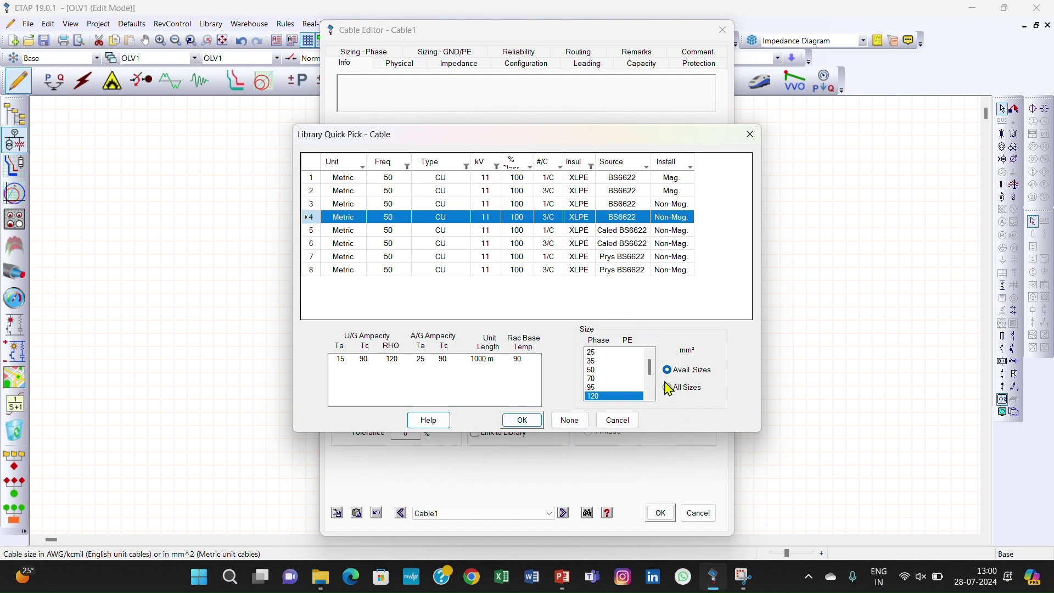
Step: Accept the cable and set its physical build: ConRnd conductor, shielded, lead sheath, PVC jacket
left_click(522, 420)
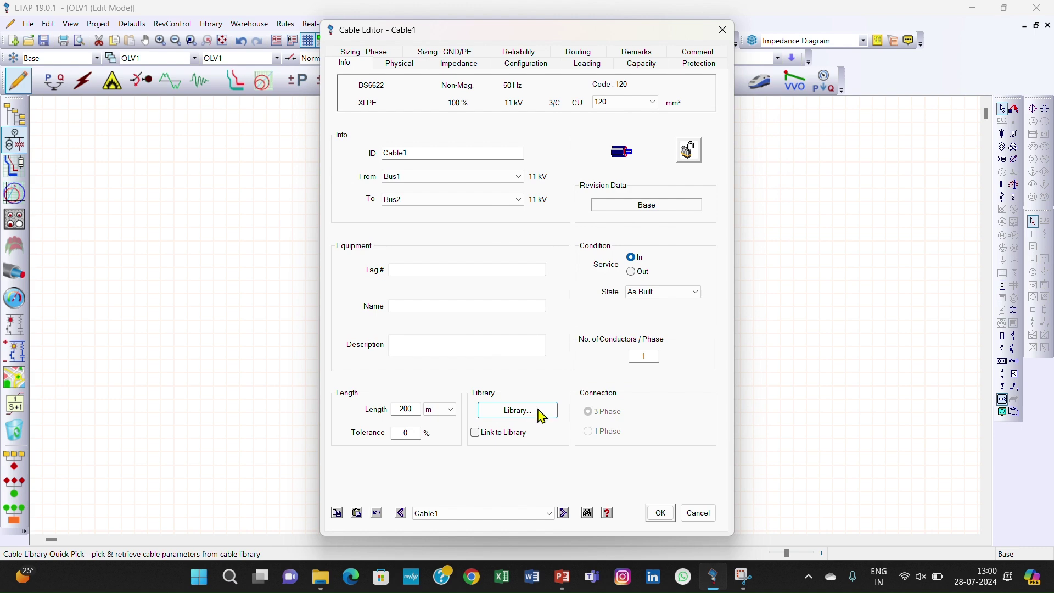
left_click(400, 66)
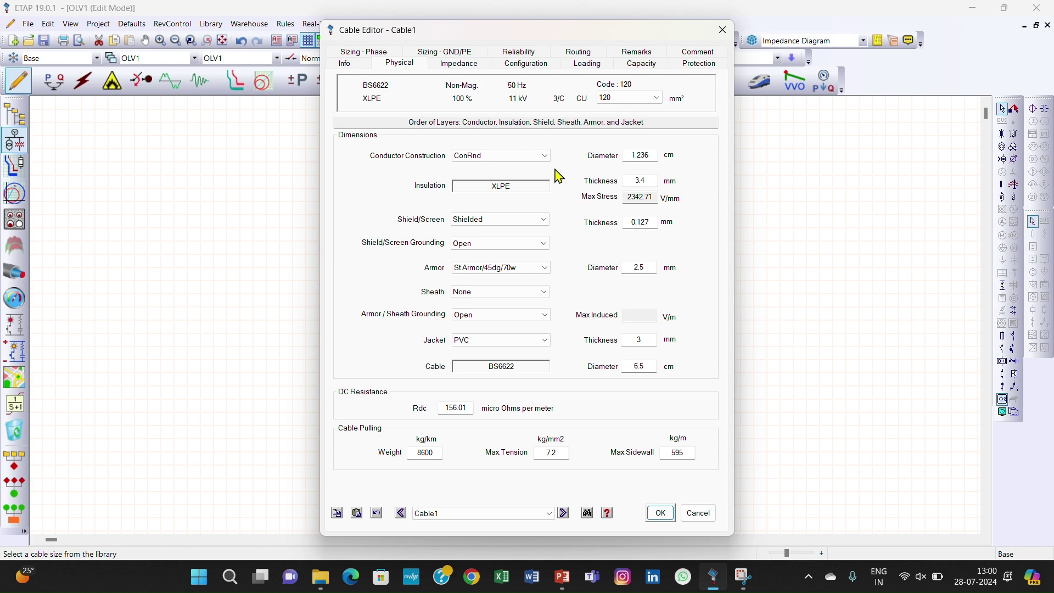
left_click(522, 155)
left_click(522, 155)
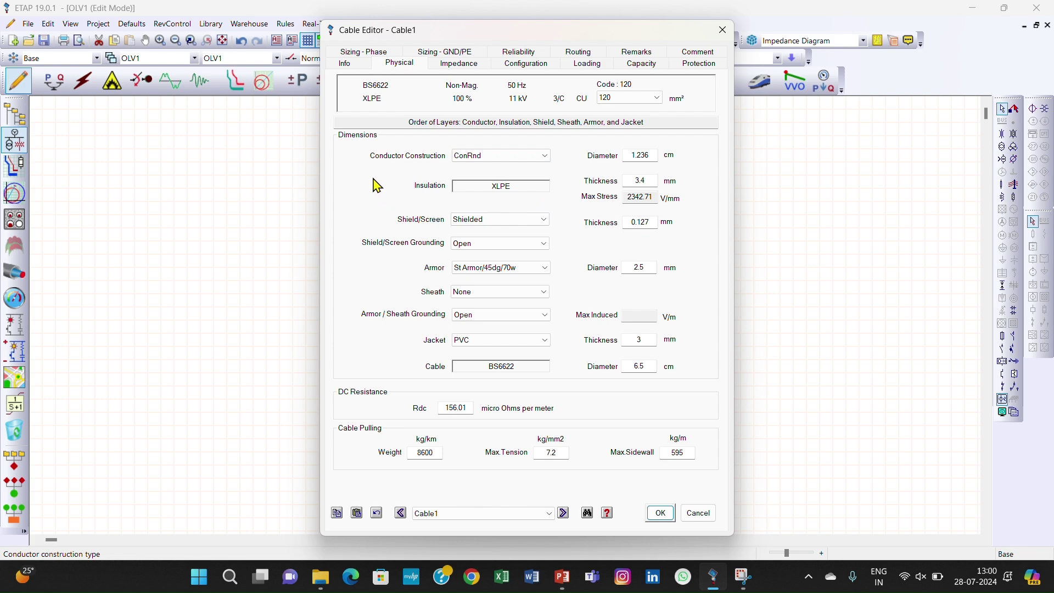
left_click(527, 221)
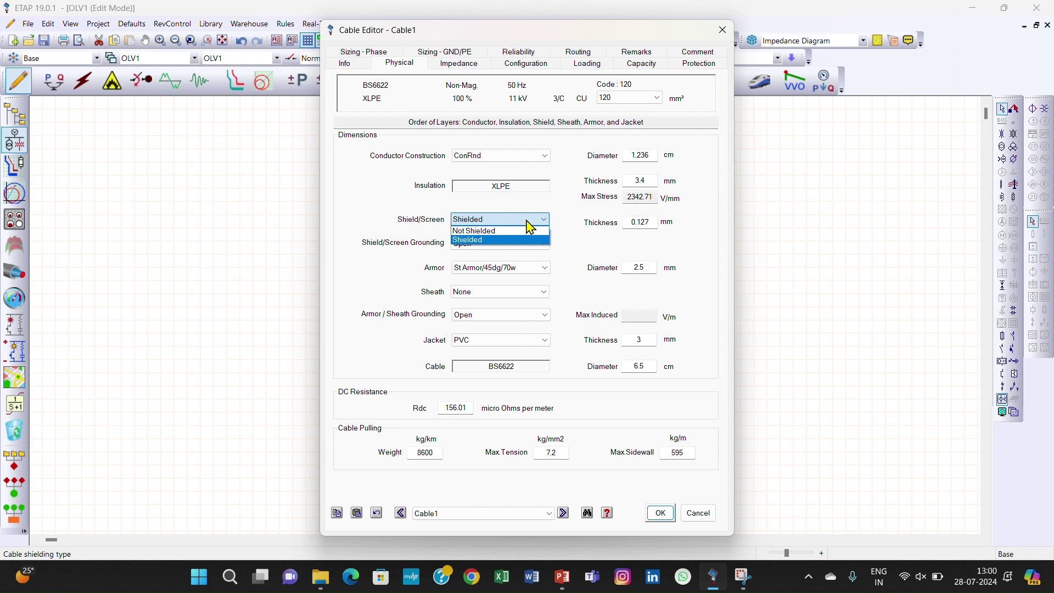
left_click(525, 221)
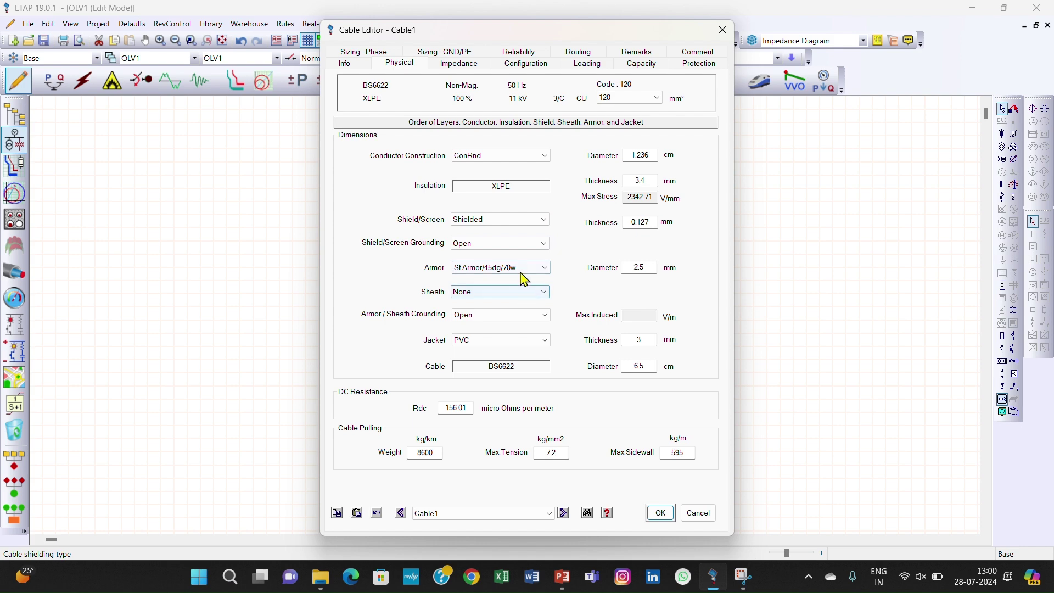
left_click(504, 291)
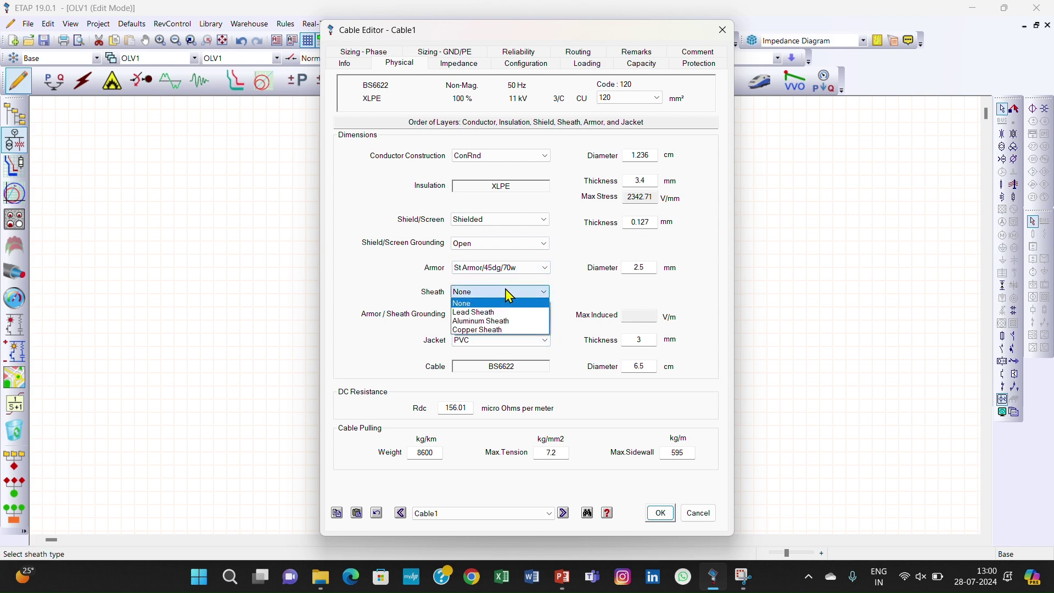
left_click(506, 313)
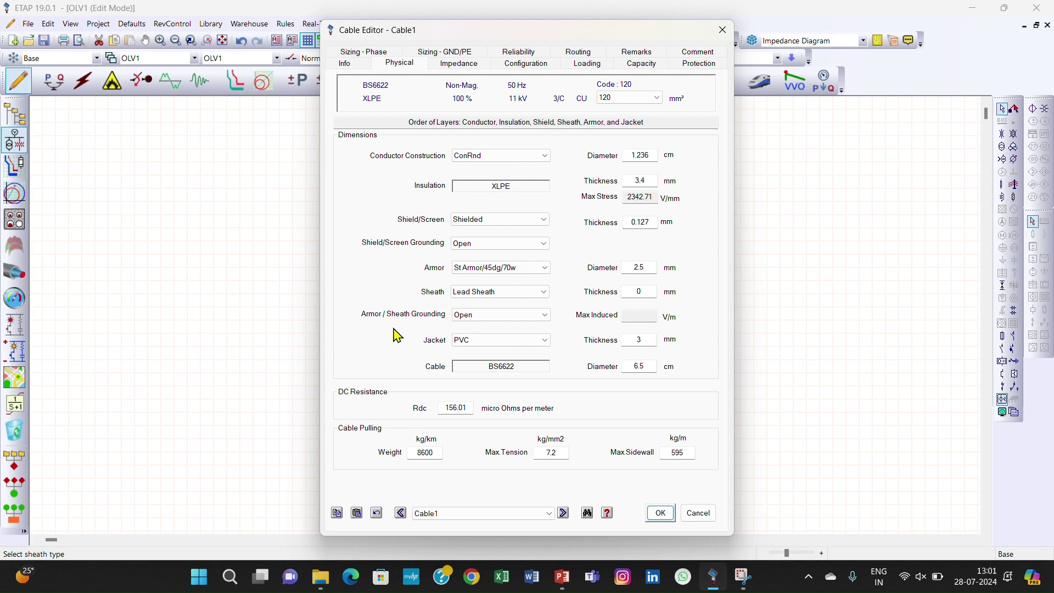
left_click(501, 346)
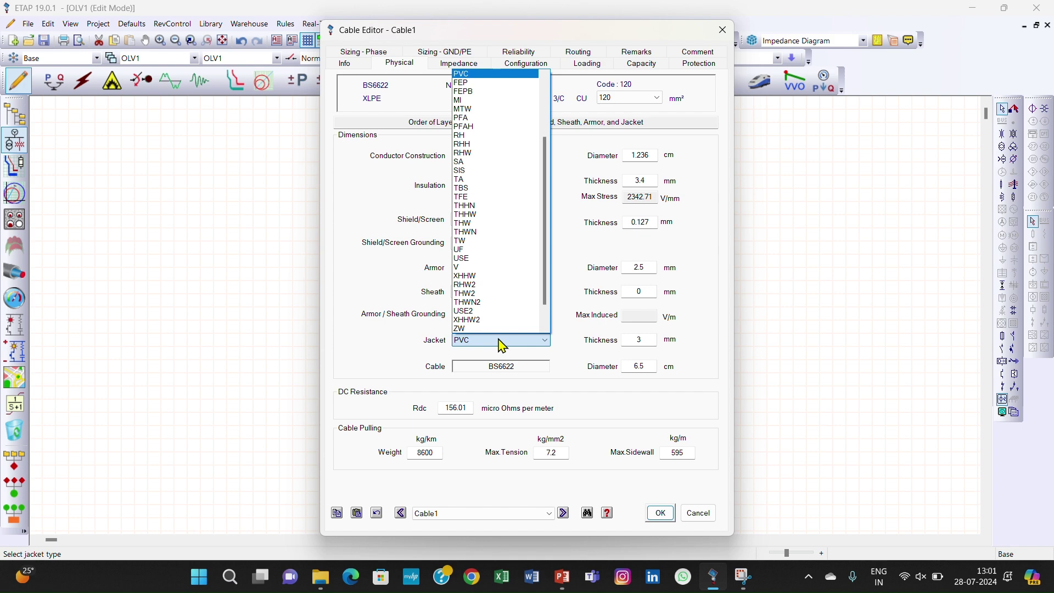
left_click(501, 346)
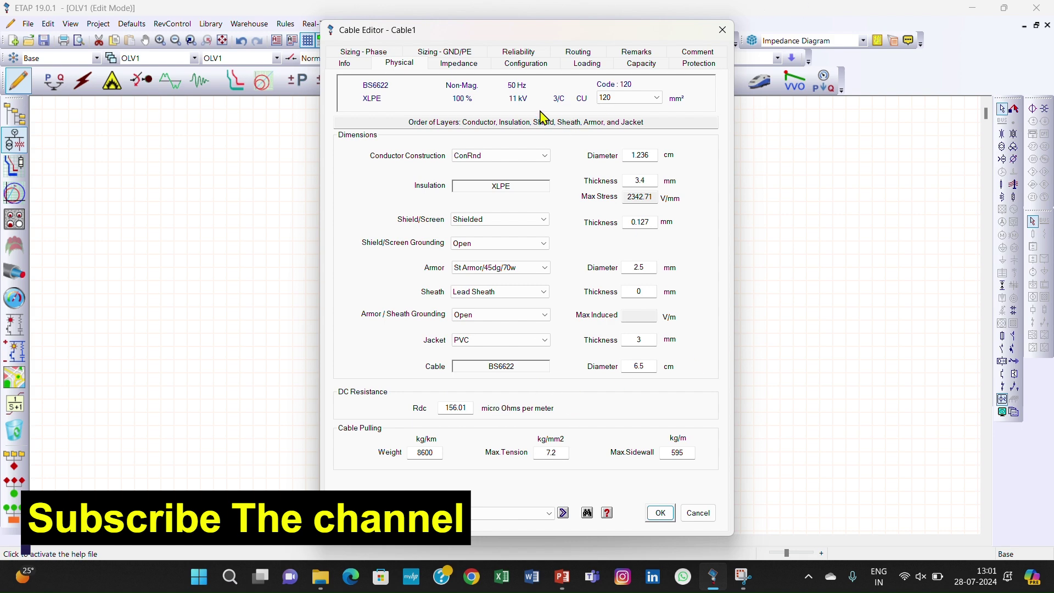
Step: Base Cable1's ampacity on IEC 60502 with 3 circuits and 0.2 m clearance
left_click(656, 65)
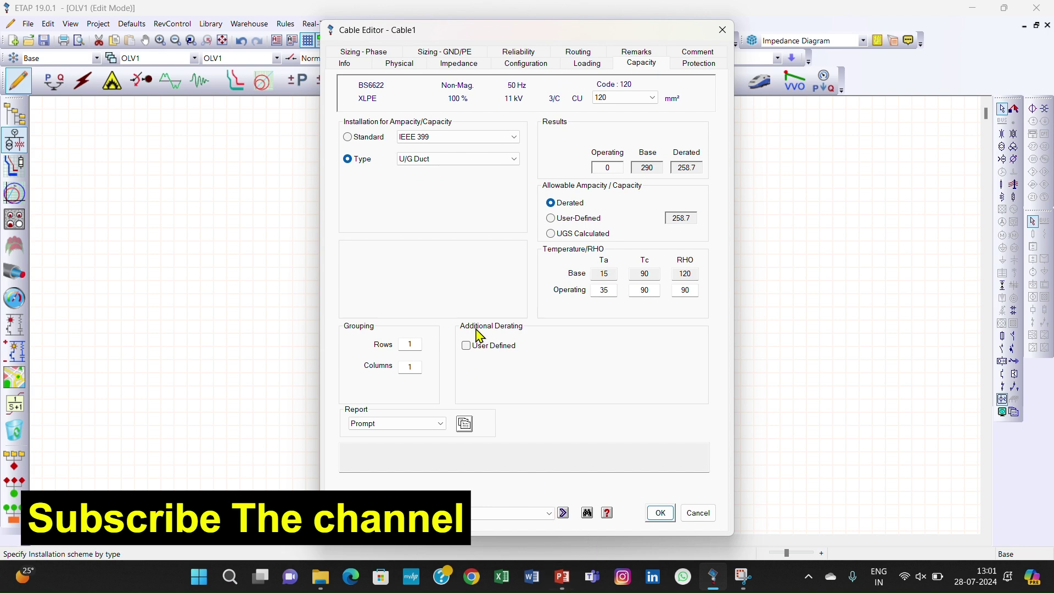
left_click(431, 137)
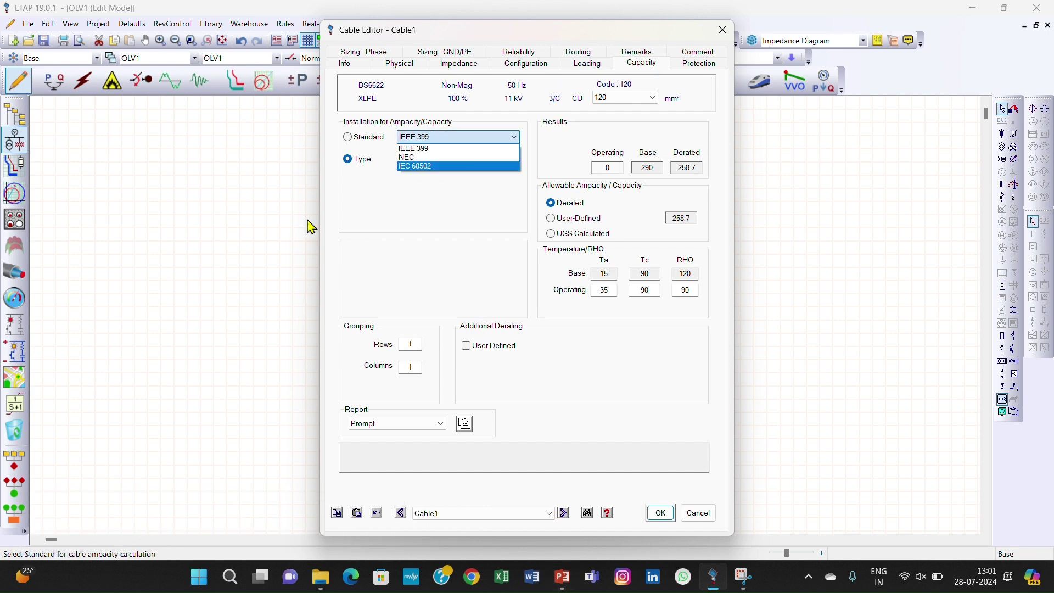
left_click(346, 139)
left_click(347, 138)
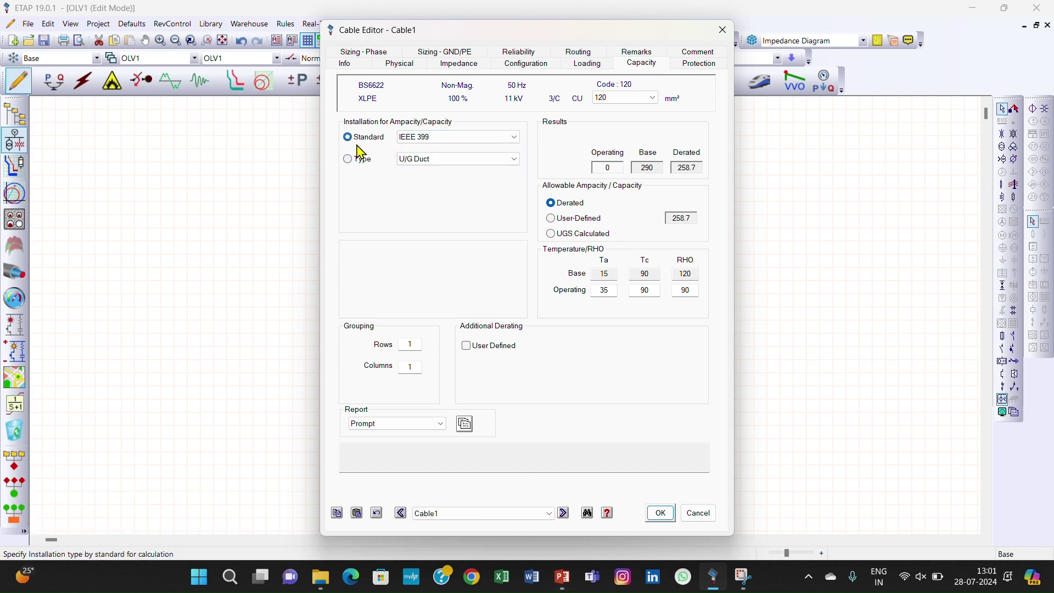
left_click(449, 141)
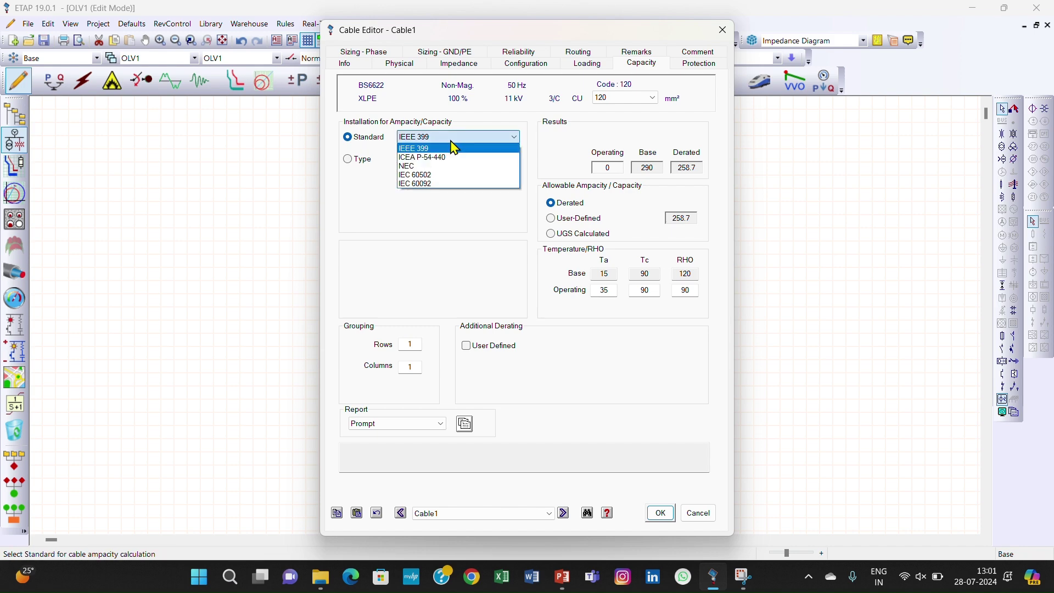
left_click(454, 176)
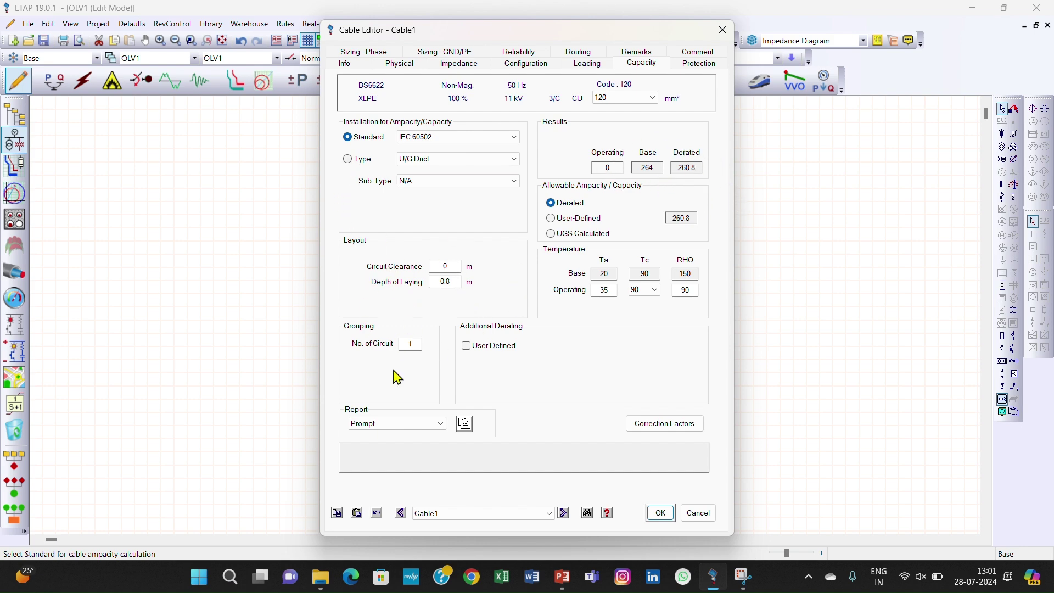
left_click(412, 348)
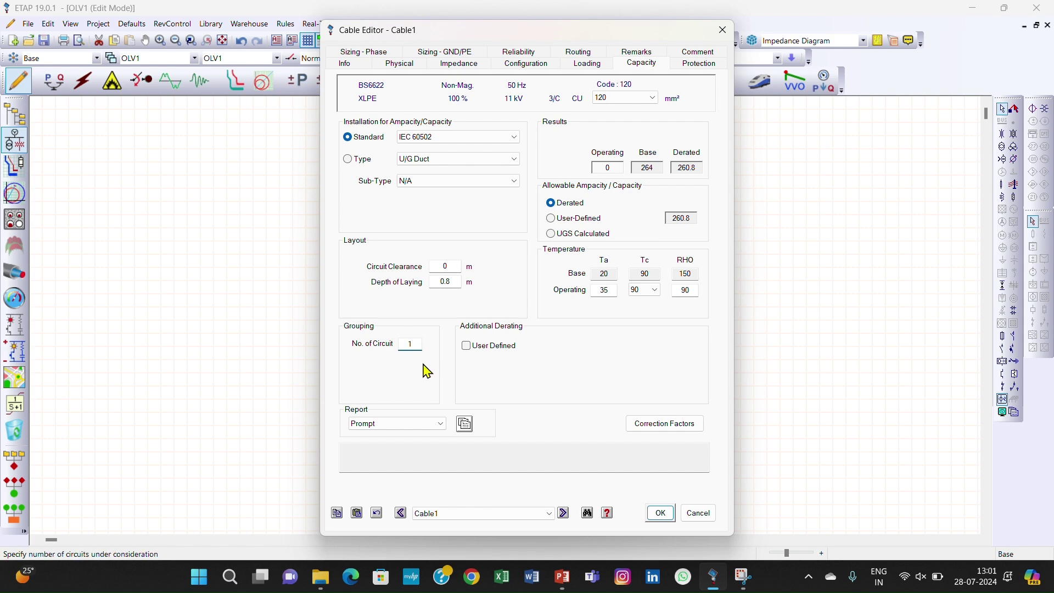
left_click(453, 267)
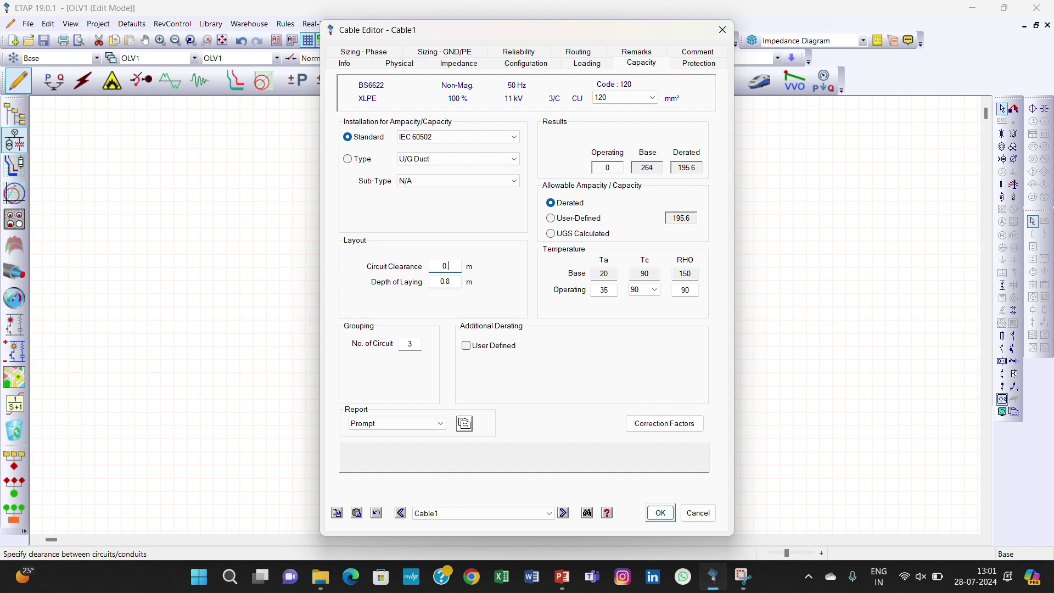
key("Return")
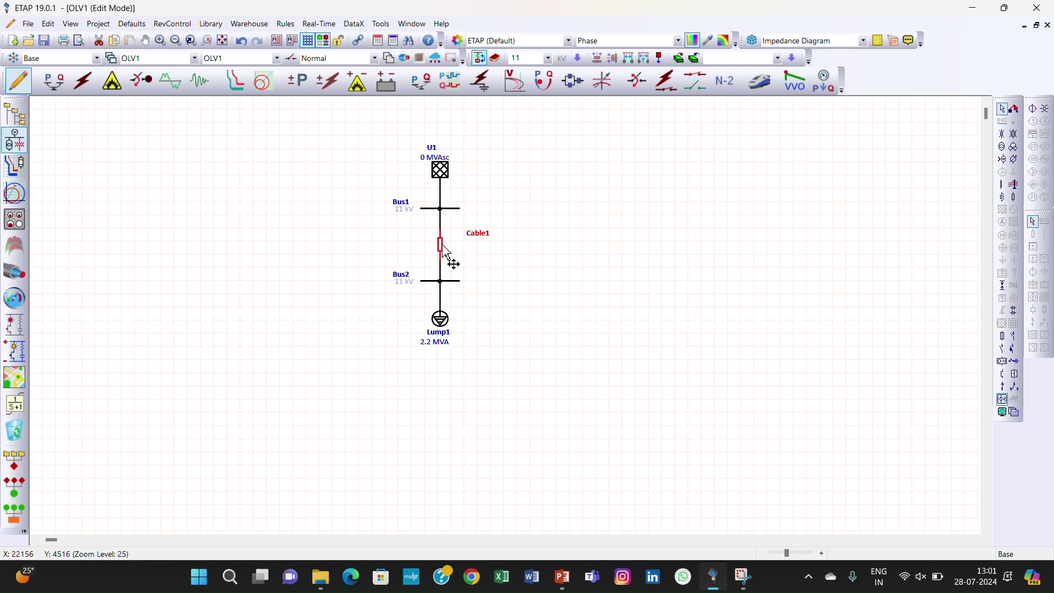
Step: Set depth of laying to 1 m and operating ambient to 40 °C
double_click(447, 258)
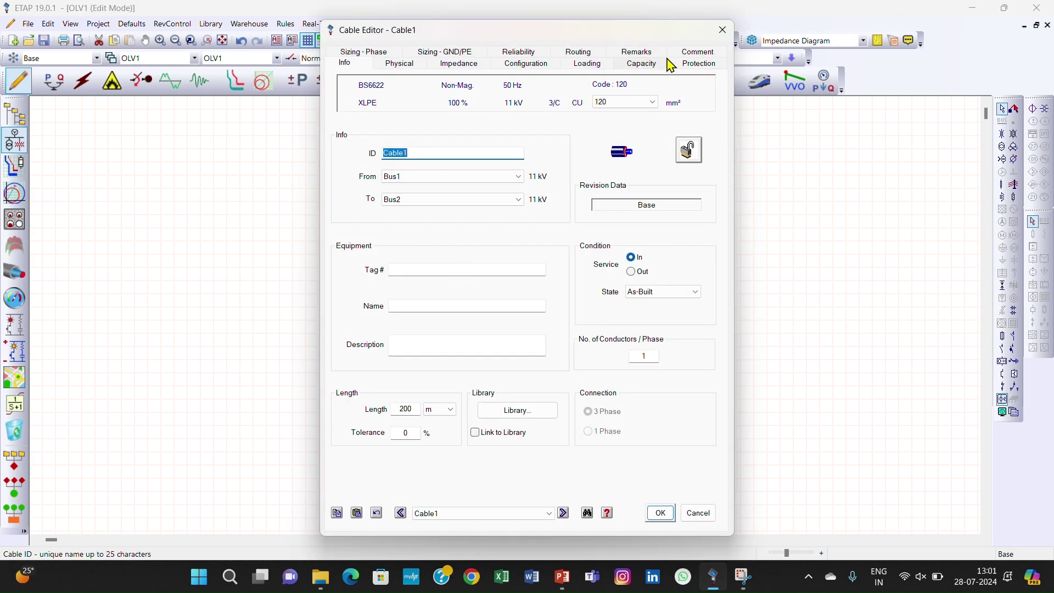
left_click(648, 67)
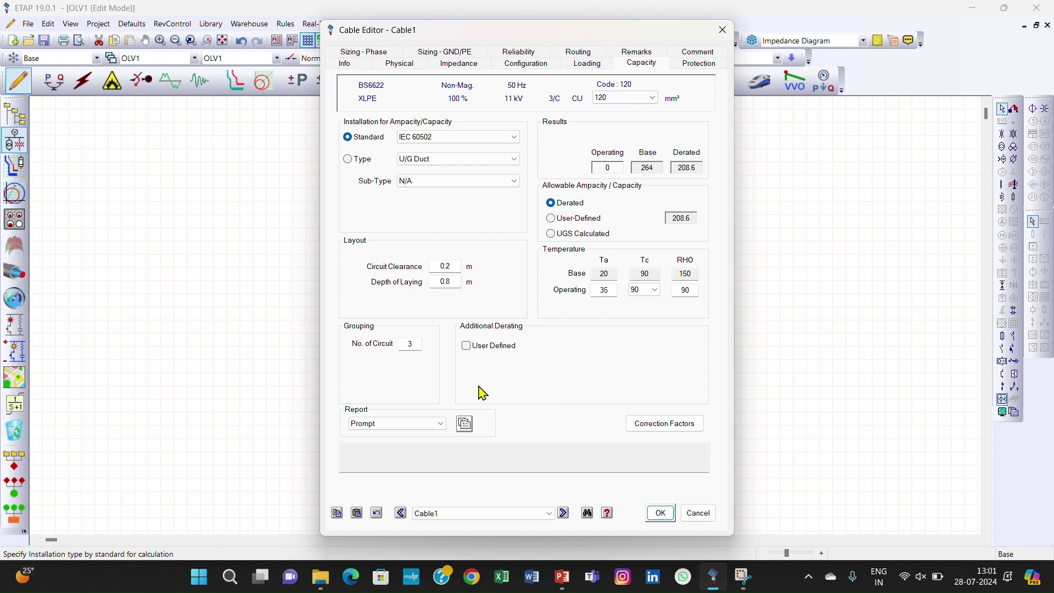
double_click(445, 281)
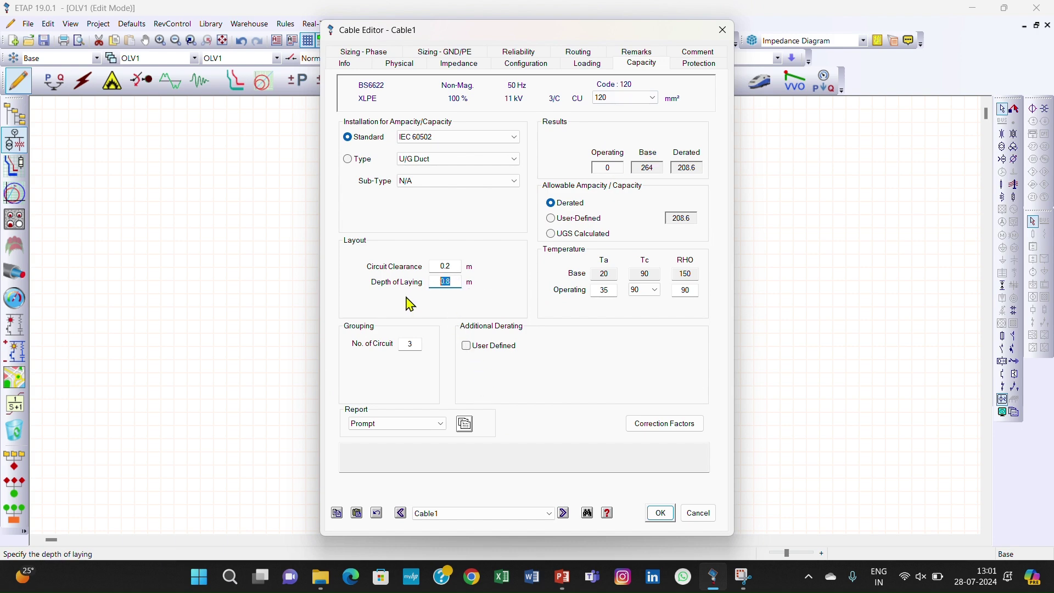
type("1")
left_click(496, 290)
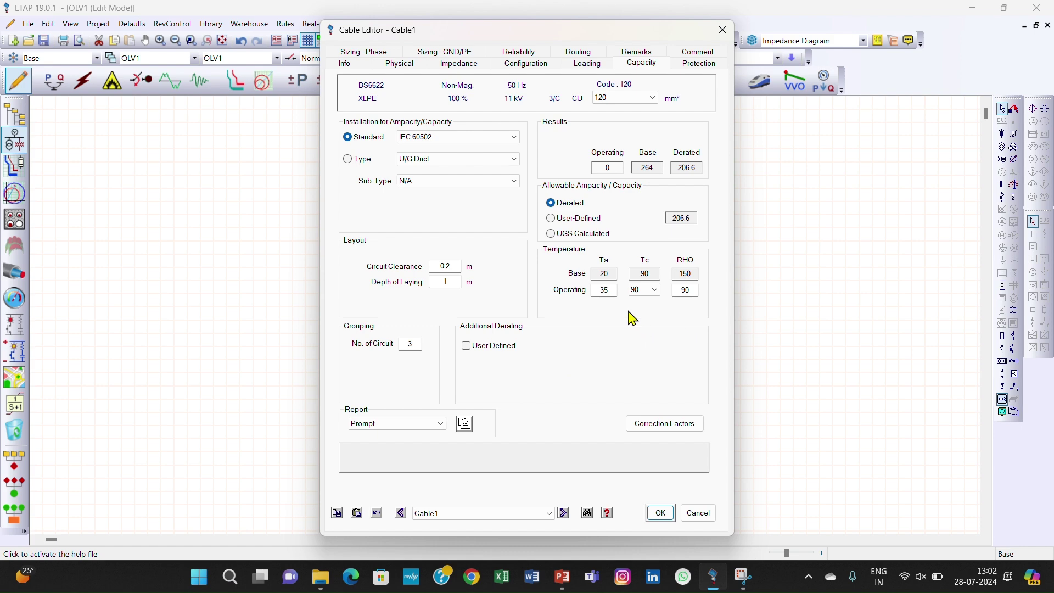
left_click_drag(612, 292, 597, 293)
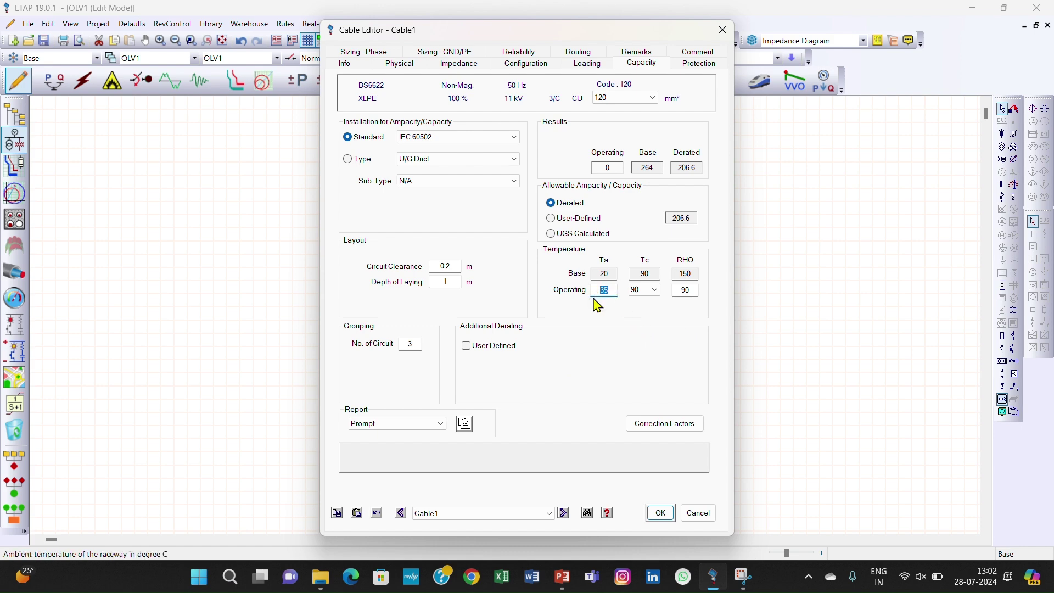
type("40")
key("Tab")
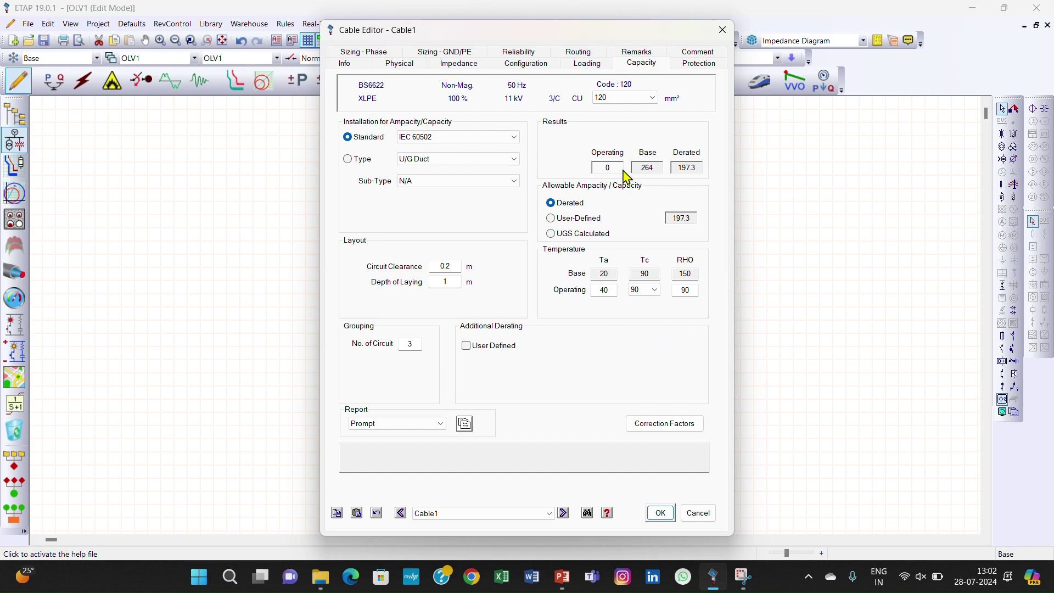
Step: Enter user-defined maximum fault currents of 43, 32, 34 and 41 kA for Cable1
left_click(701, 66)
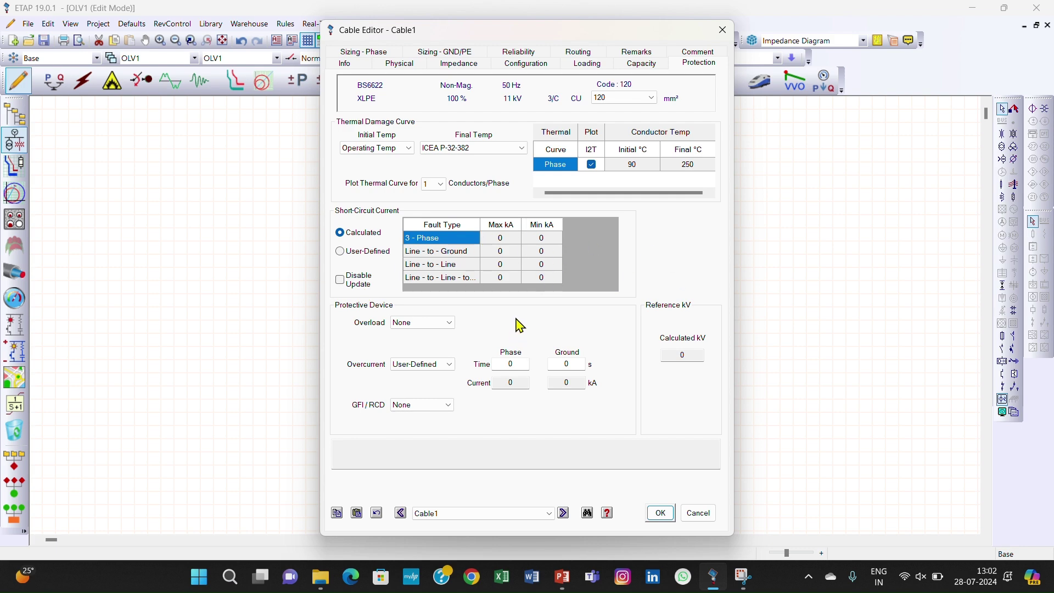
left_click(362, 254)
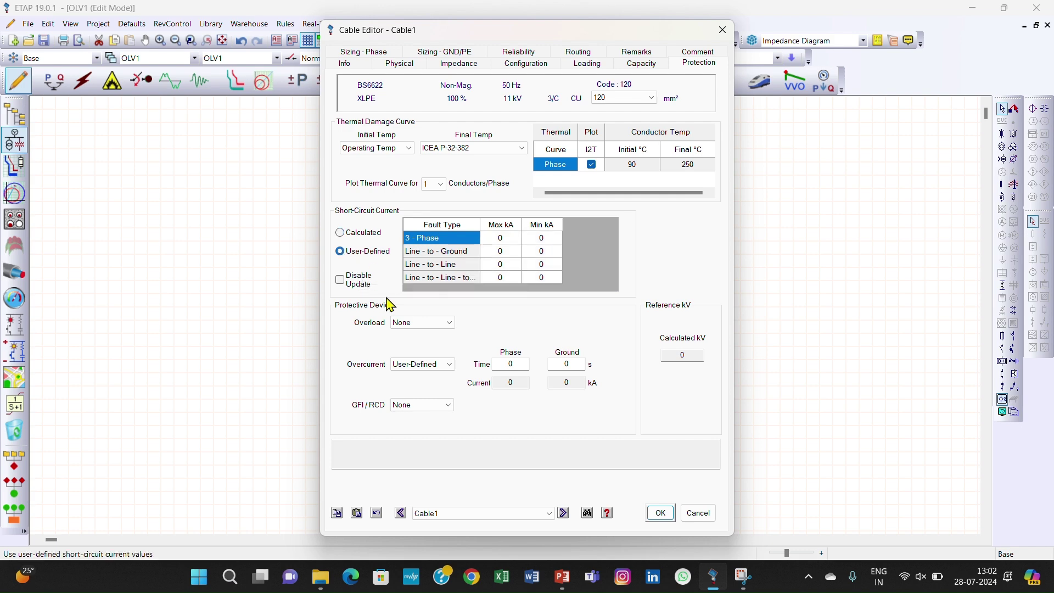
left_click(506, 237)
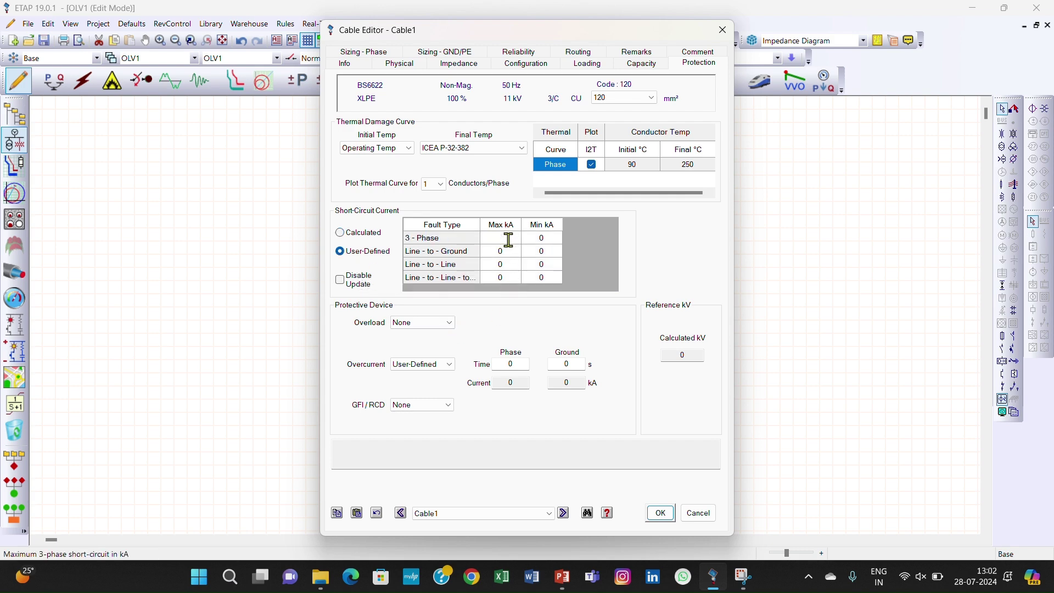
left_click(511, 248)
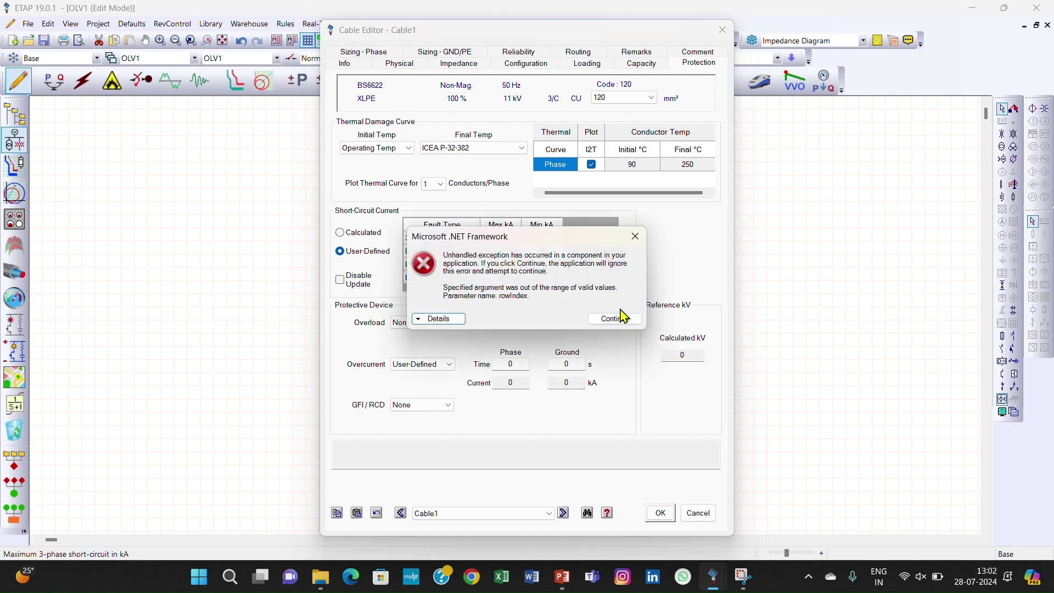
left_click(635, 236)
left_click(504, 251)
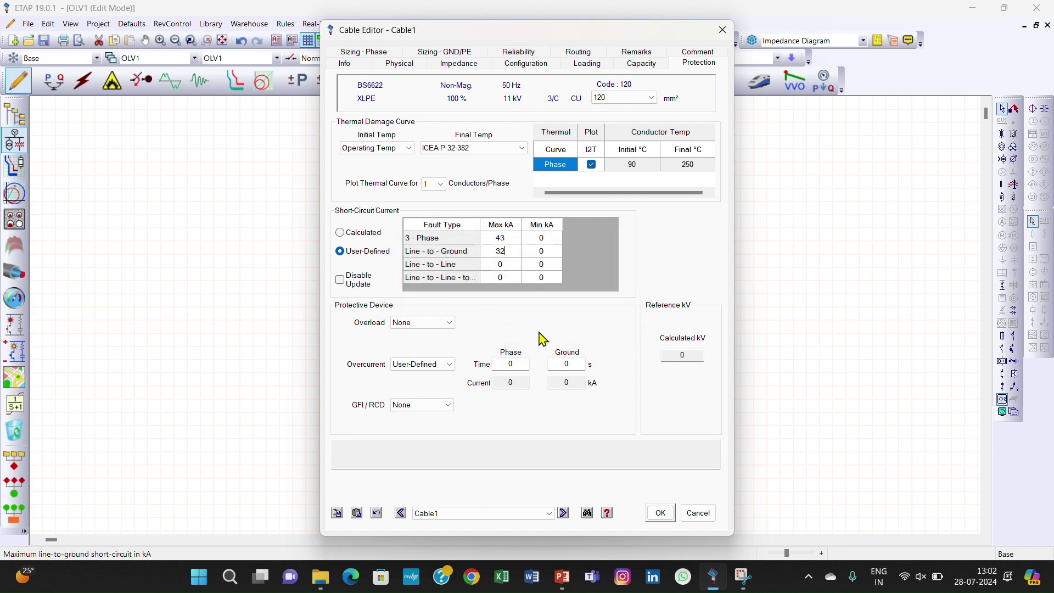
left_click(504, 264)
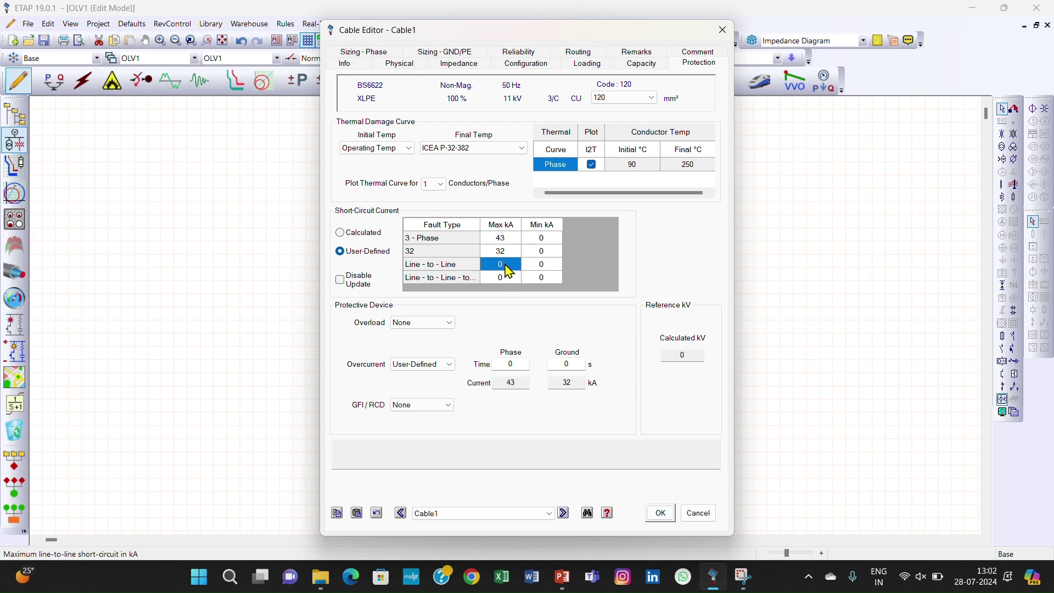
type("34")
left_click(513, 278)
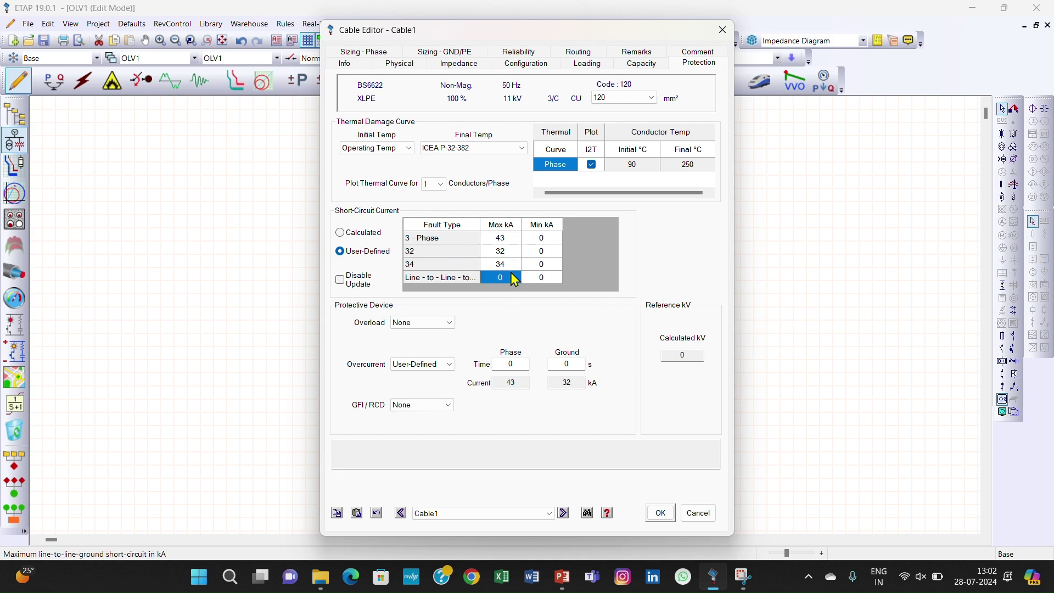
type("45")
key("Return")
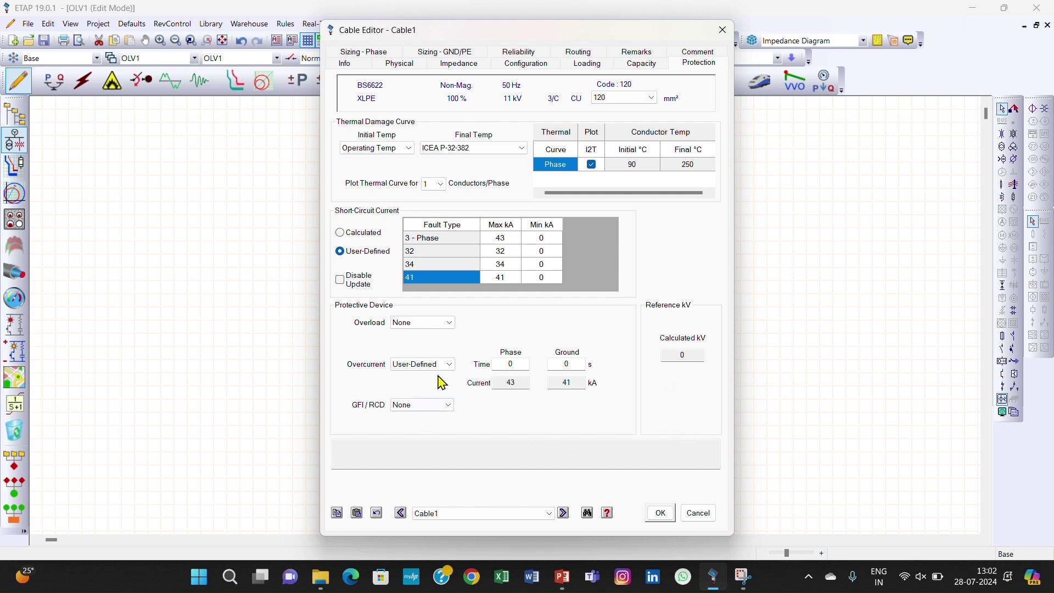
Step: Set phase and ground protection times to 2.5 s and close the editor
left_click(525, 364)
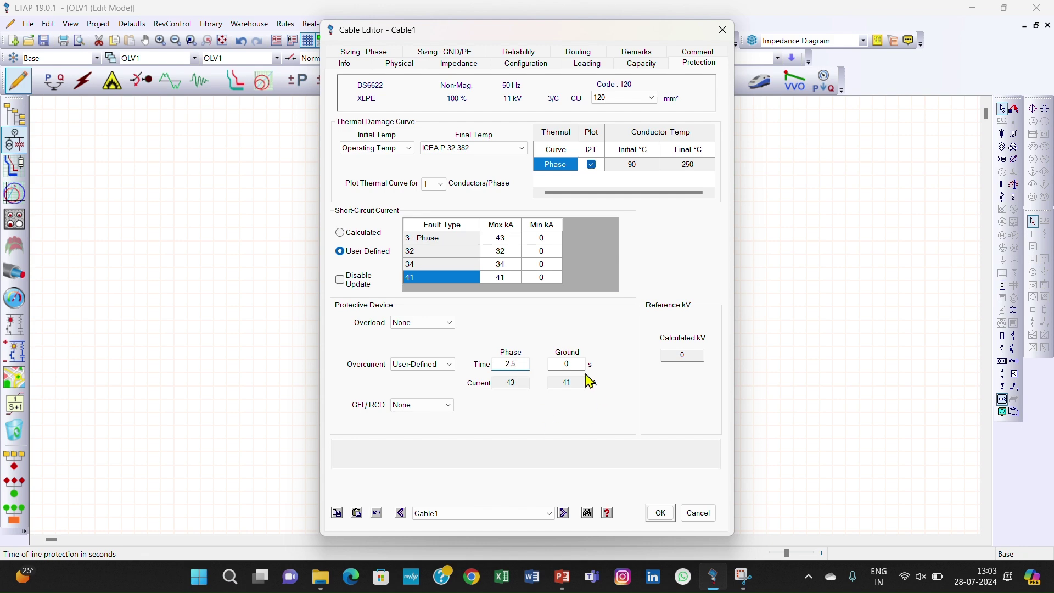
left_click(575, 360)
left_click_drag(575, 360, 558, 364)
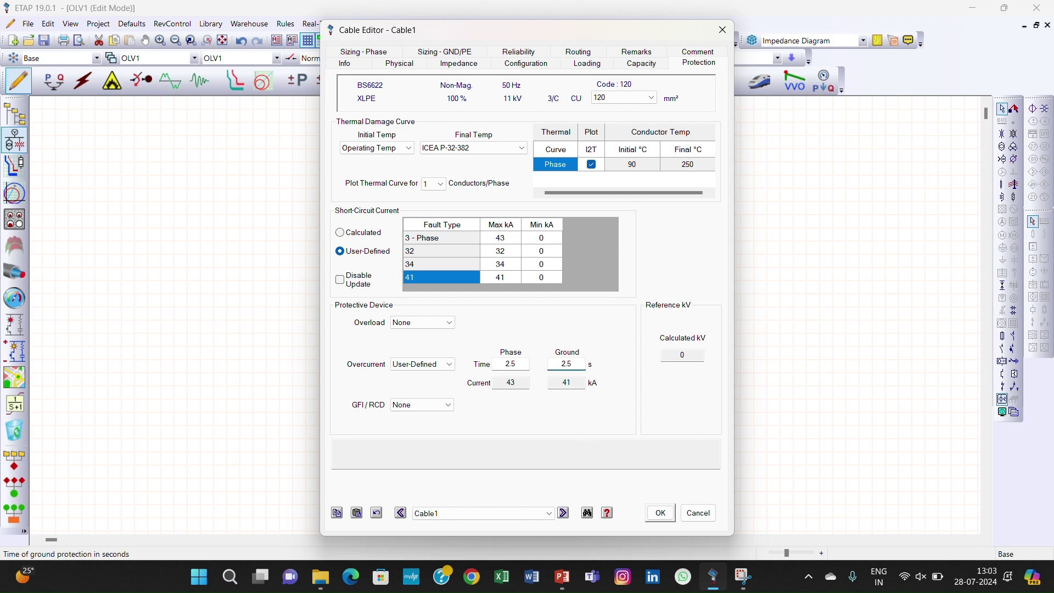
left_click(668, 515)
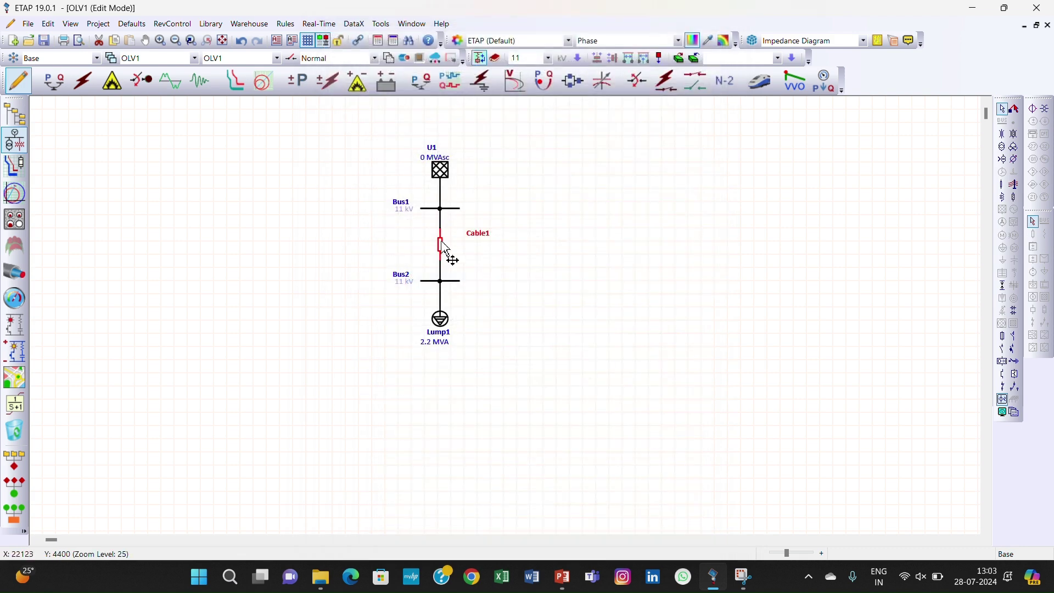
Step: Review Cable1's settings and phase sizing (25 mm² optimal), then enter Load Flow Analysis mode
double_click(444, 246)
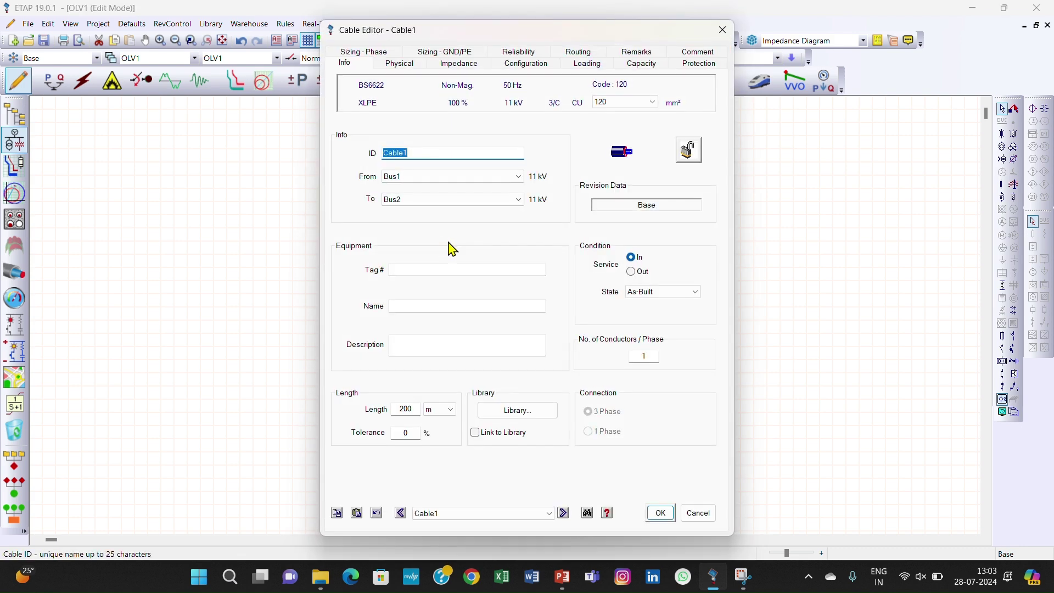
left_click(651, 66)
left_click(693, 69)
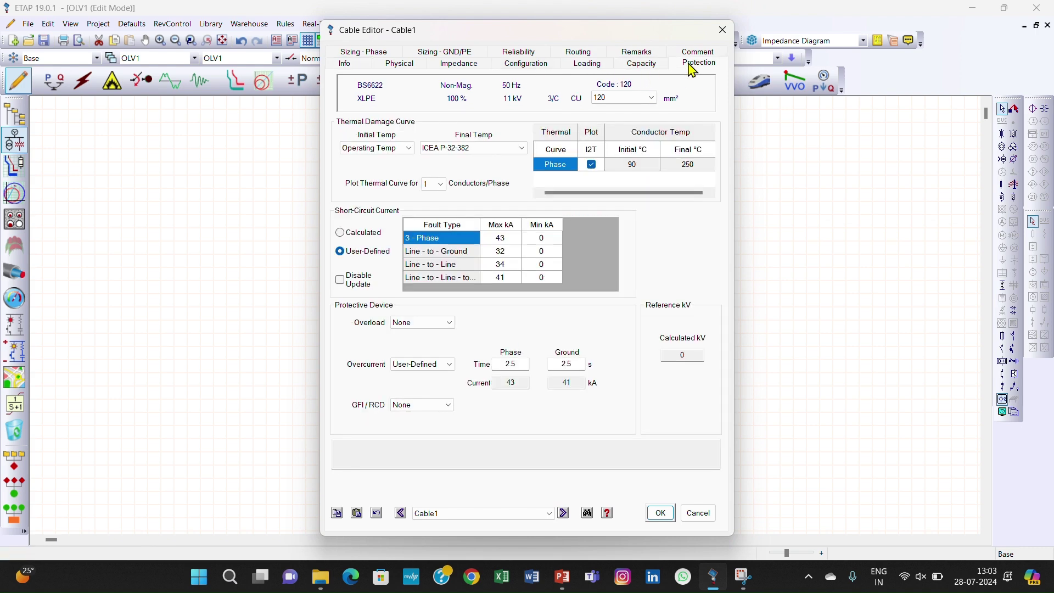
left_click(589, 68)
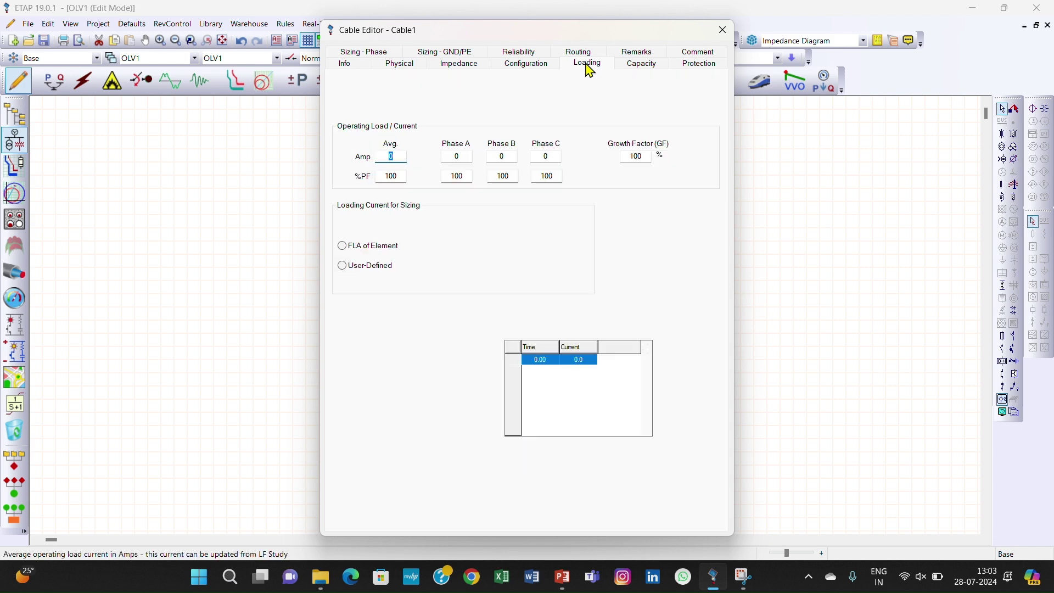
left_click(639, 68)
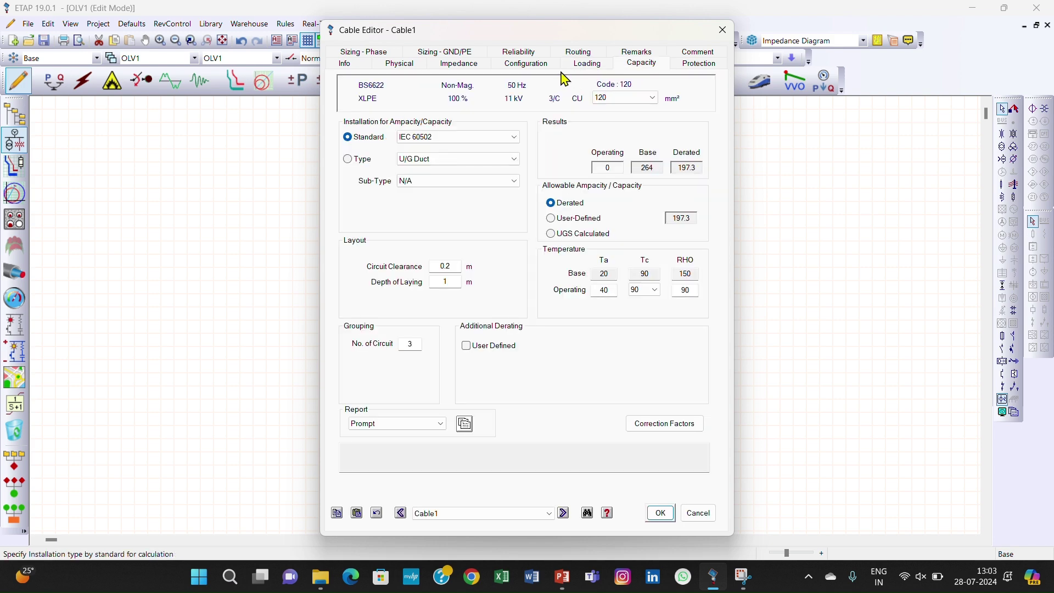
left_click(374, 54)
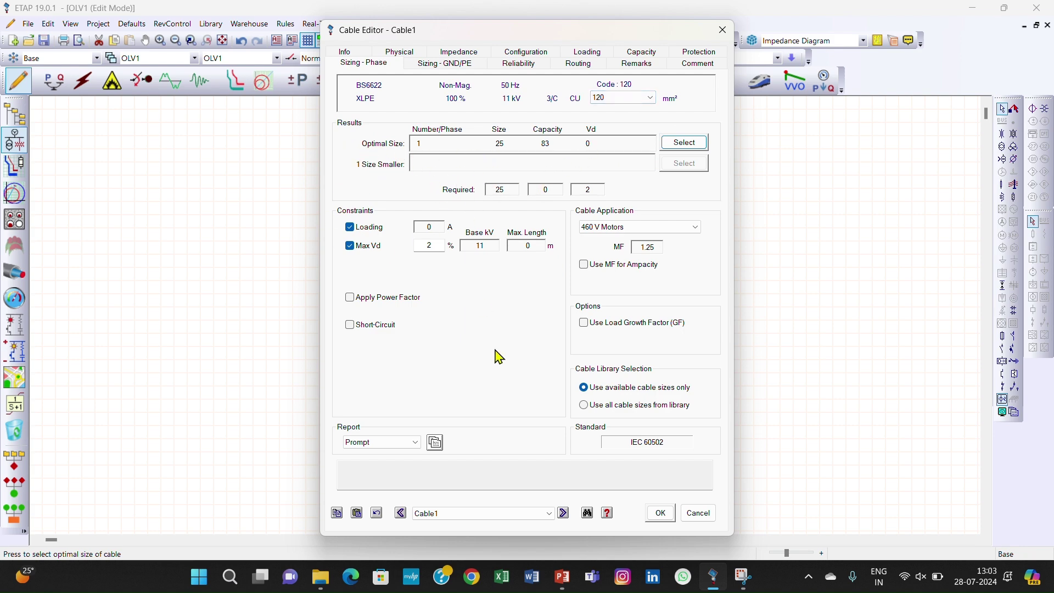
left_click(660, 512)
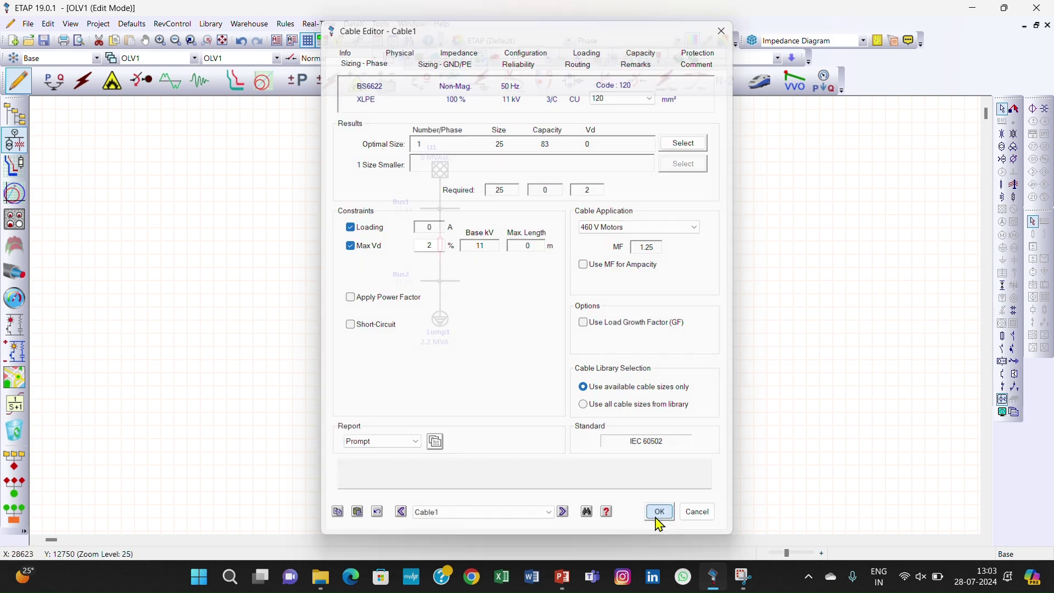
left_click(53, 83)
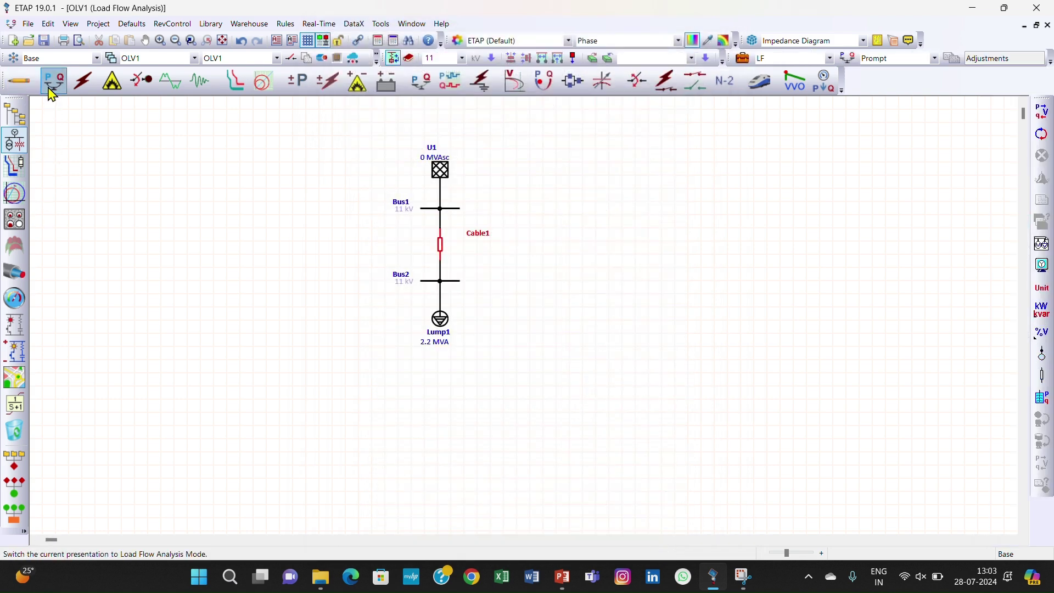
Step: Run load flow with output report 'cablesizeexample' and reopen Cable1's editor
left_click(1045, 114)
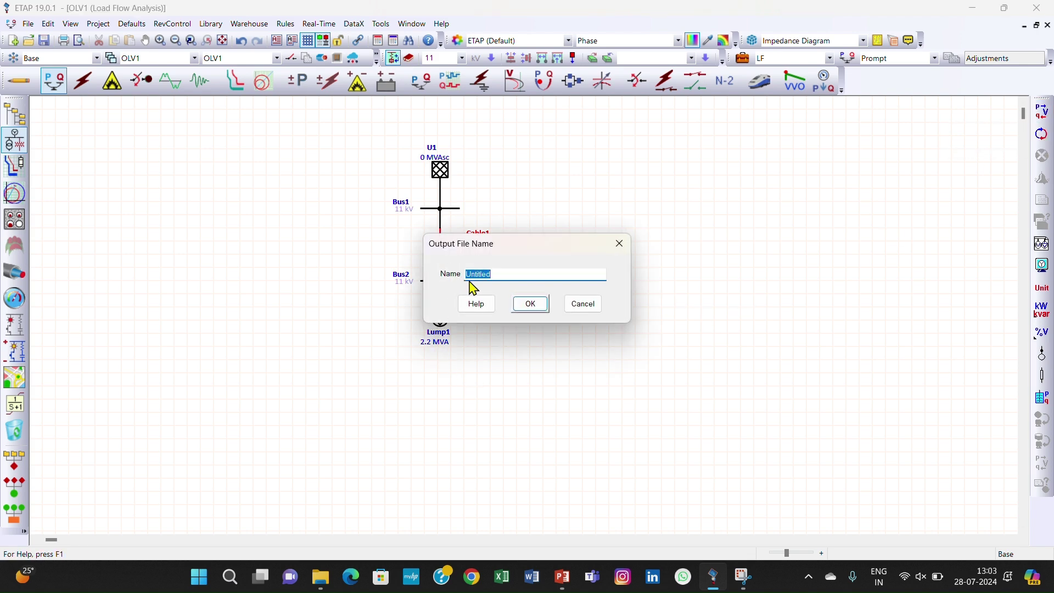
left_click(497, 277)
left_click_drag(497, 277, 449, 278)
type("sizeexample")
left_click(532, 303)
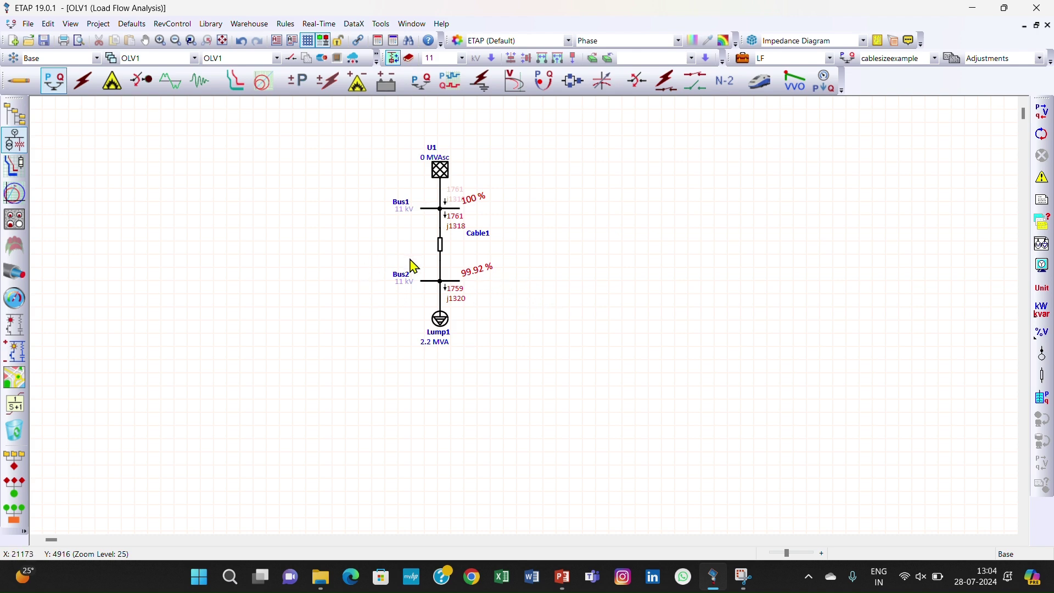
double_click(440, 245)
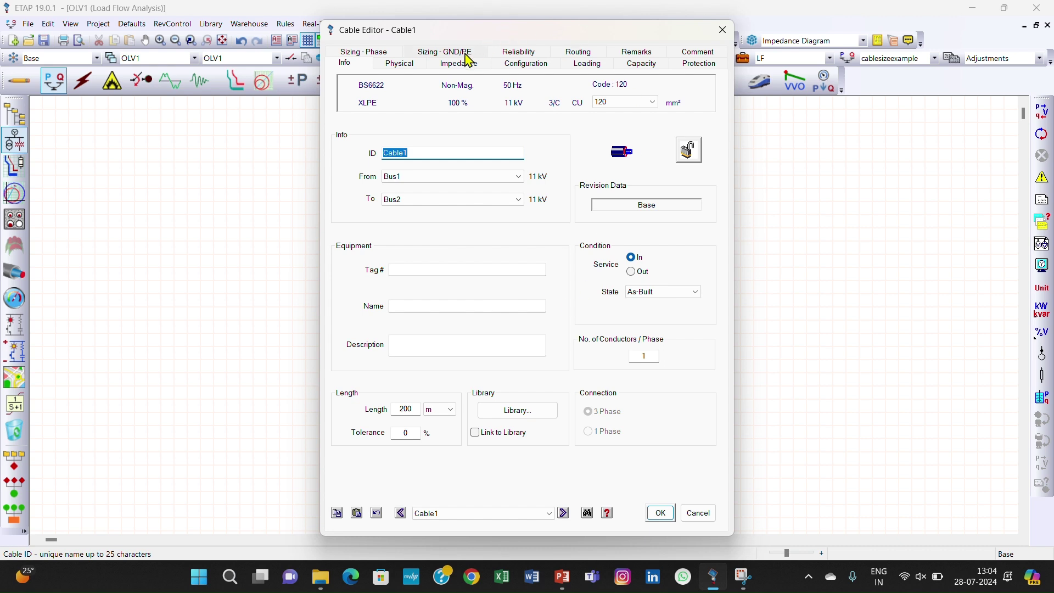
Step: Review Cable1's phase sizing, then enable Cable Load Amp updating in the LF study case
left_click(376, 55)
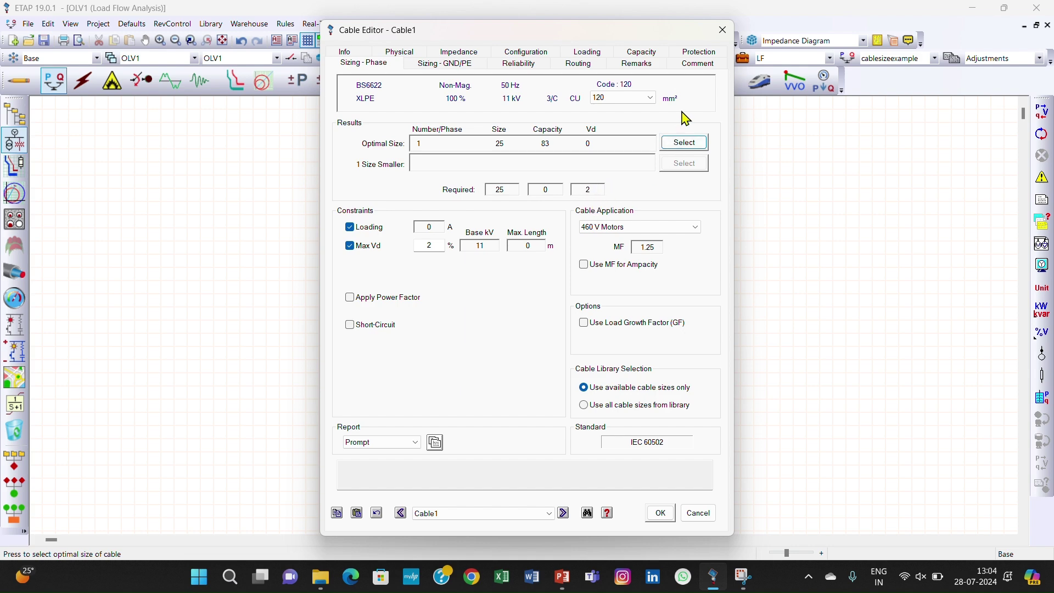
left_click(720, 35)
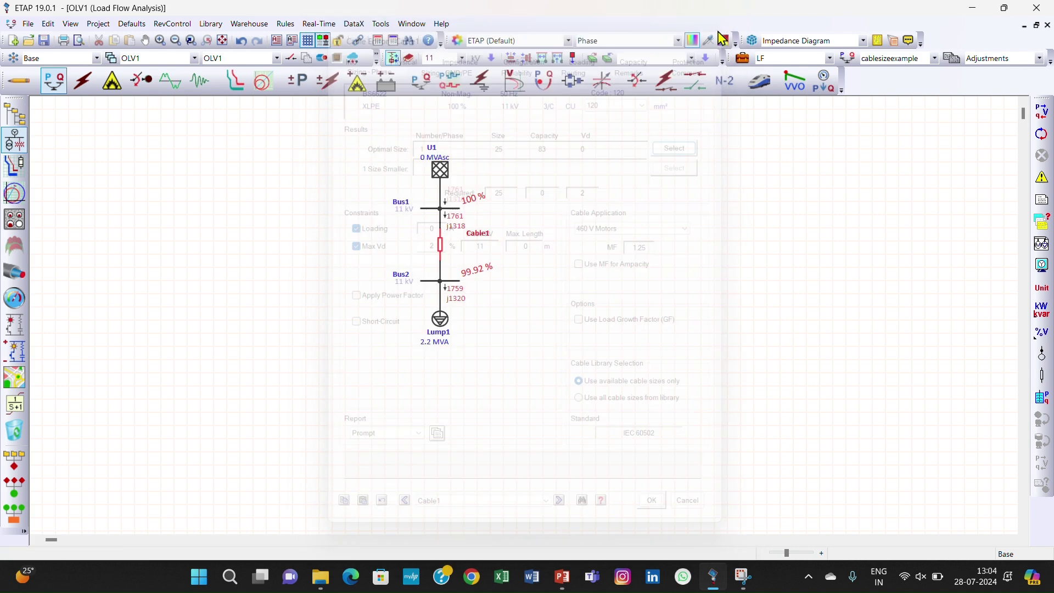
left_click(744, 59)
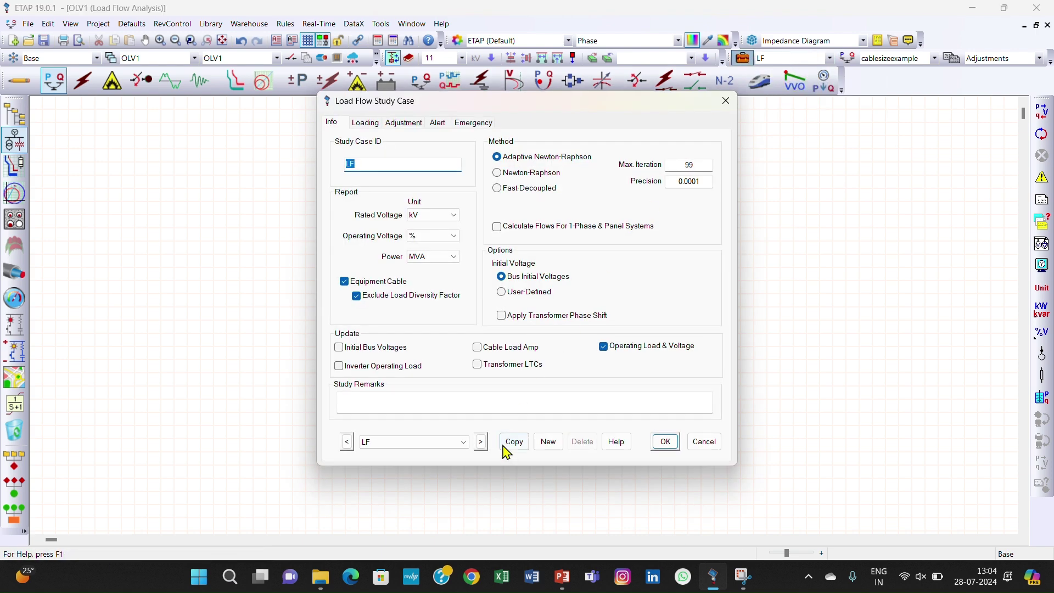
left_click(509, 349)
left_click(665, 441)
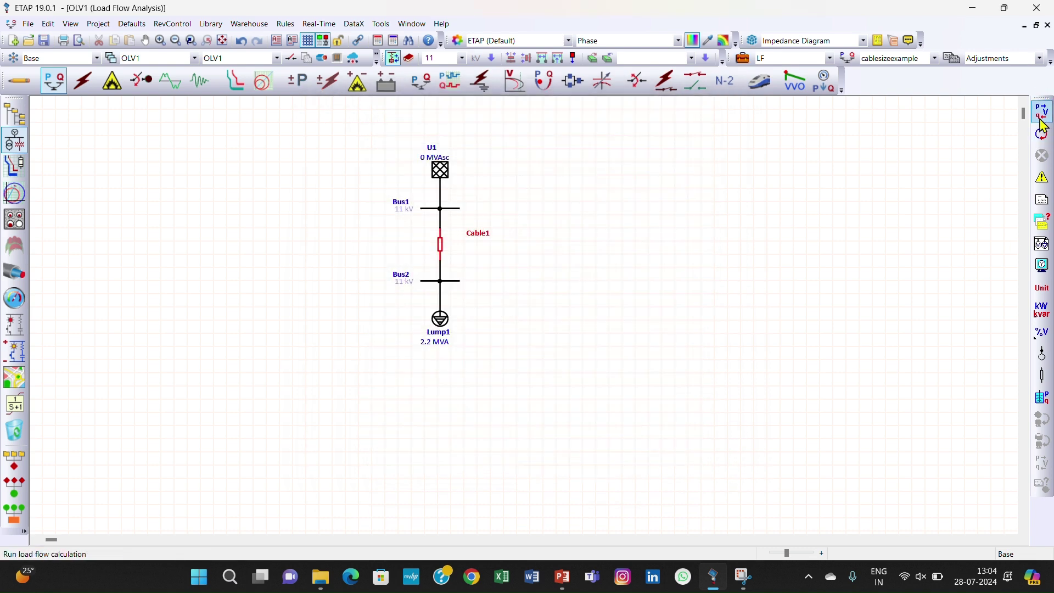
Step: Check Cable1's operating load current on the Loading tab and rerun load flow (Bus2 99.92 %)
double_click(443, 250)
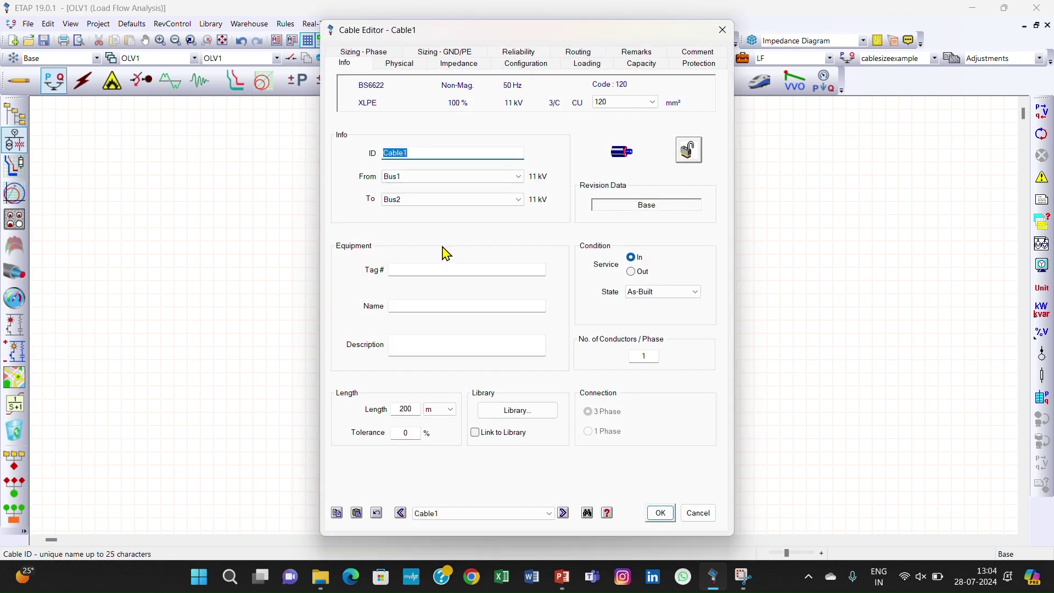
left_click(588, 66)
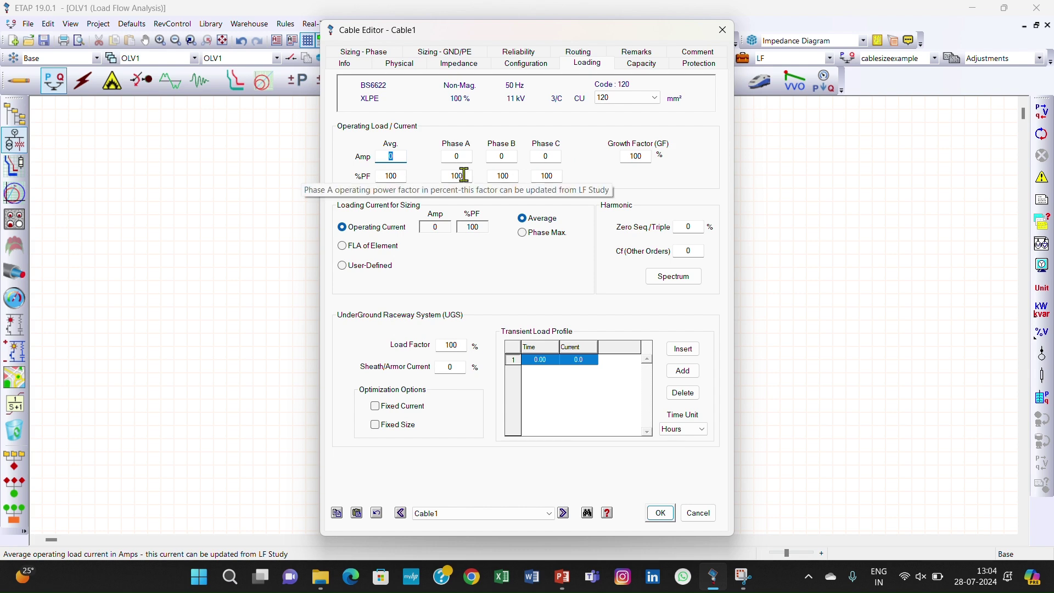
left_click(722, 29)
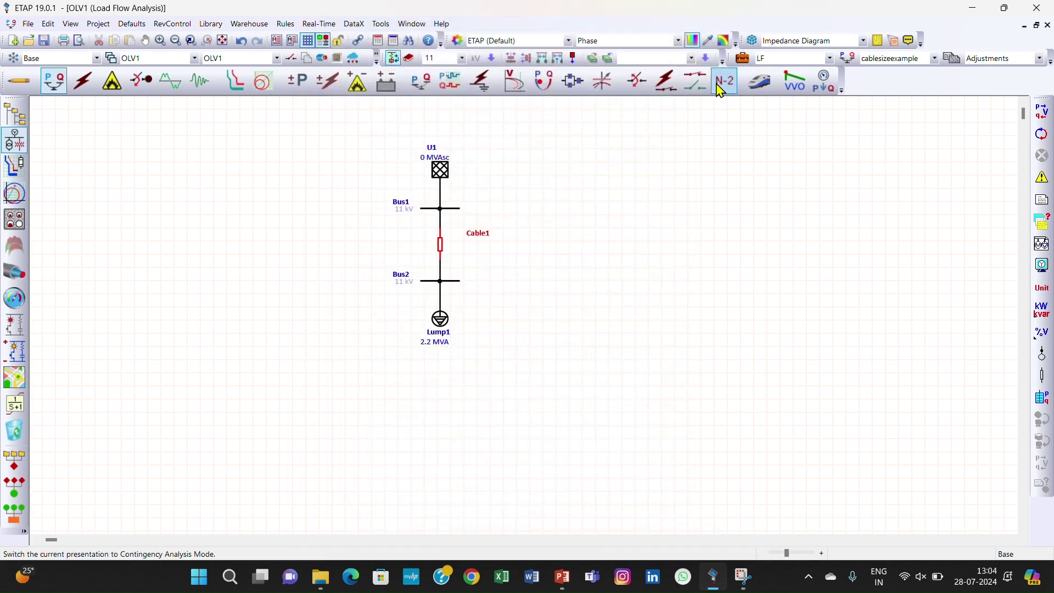
left_click(1042, 115)
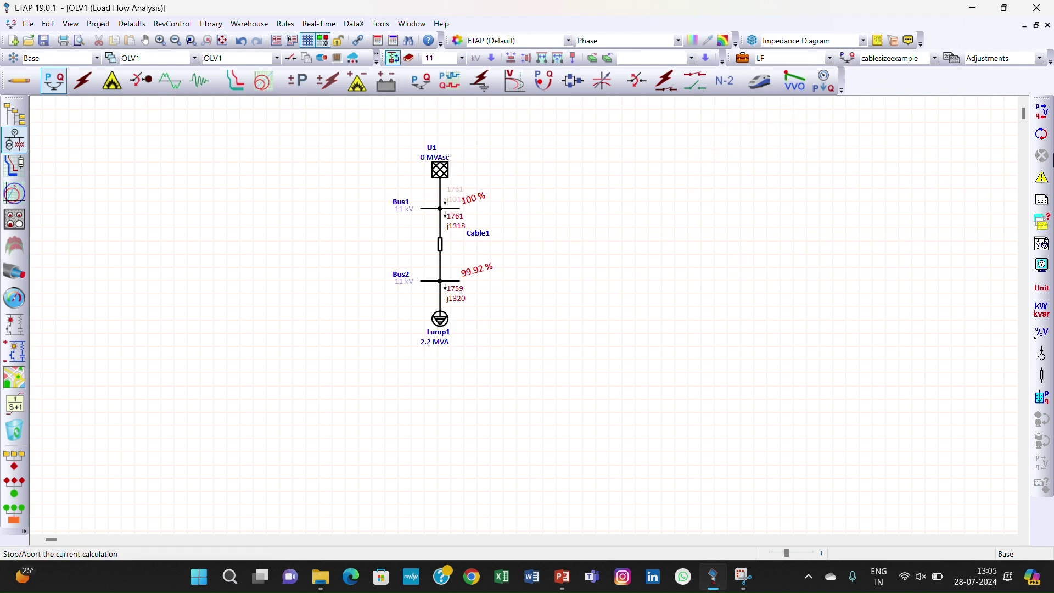
left_click(443, 251)
double_click(444, 251)
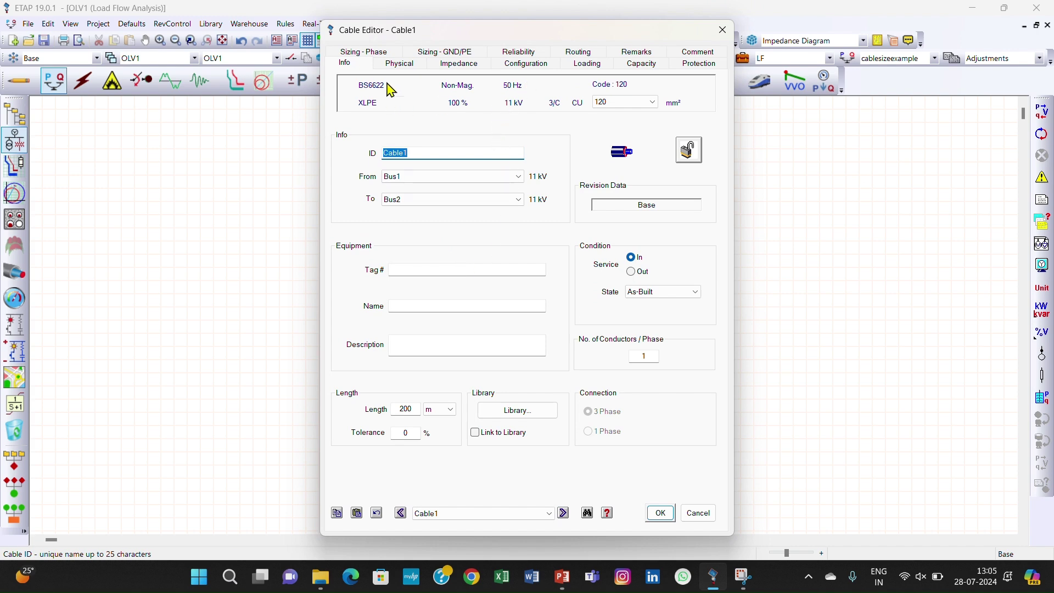
left_click(585, 64)
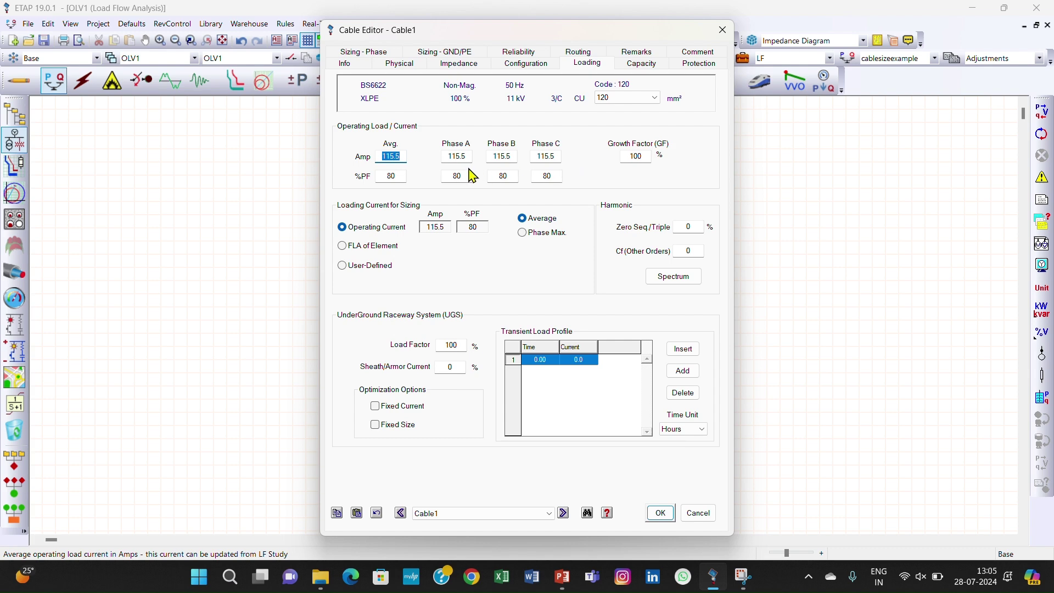
left_click(722, 31)
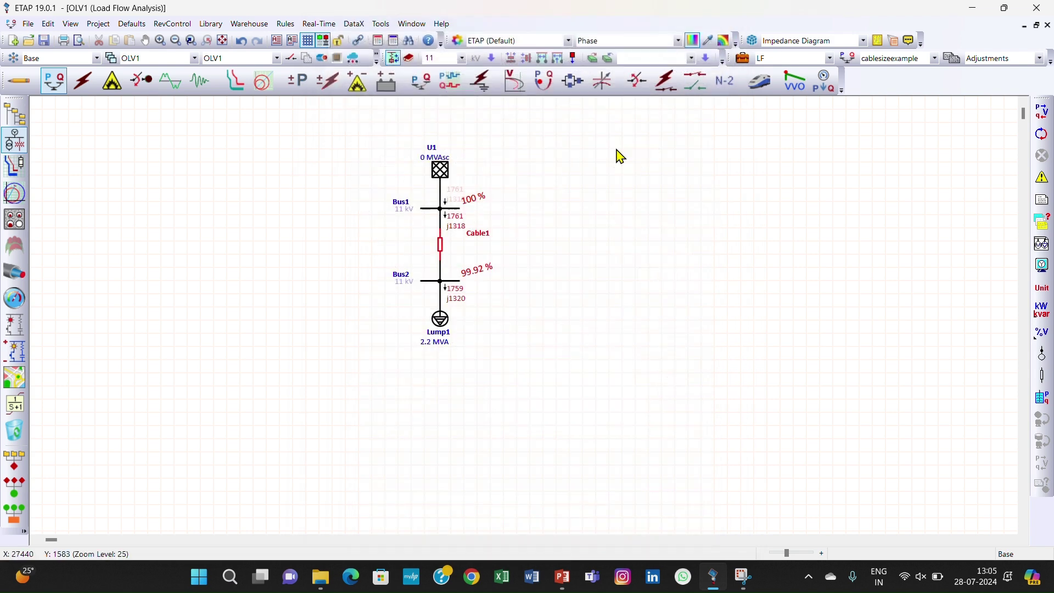
Step: Change Cable1's length to 500 m and rerun load flow, dropping Bus2 to 99.81 %
double_click(442, 245)
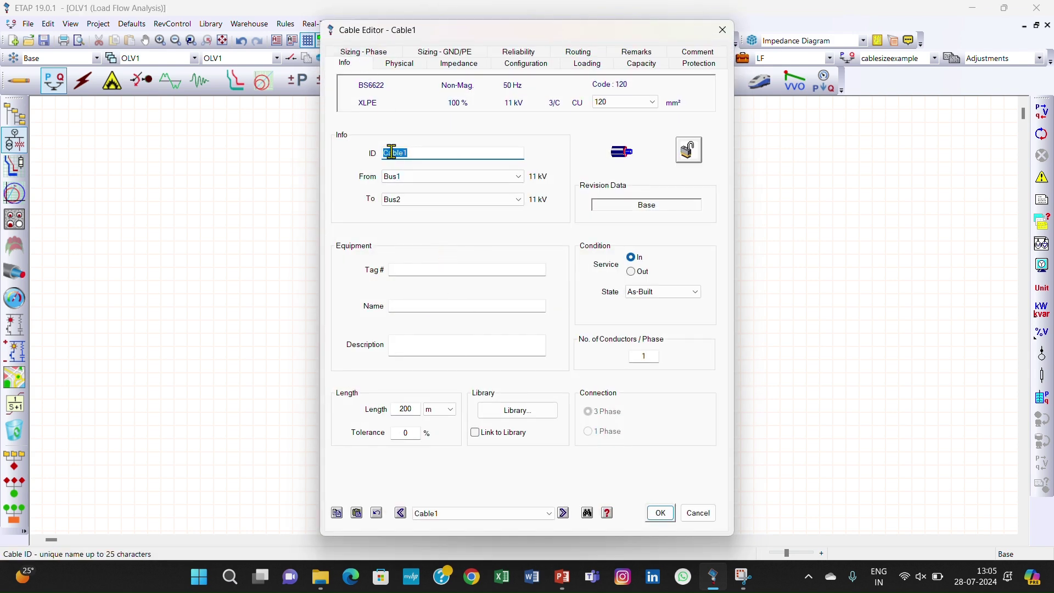
left_click_drag(415, 409, 388, 414)
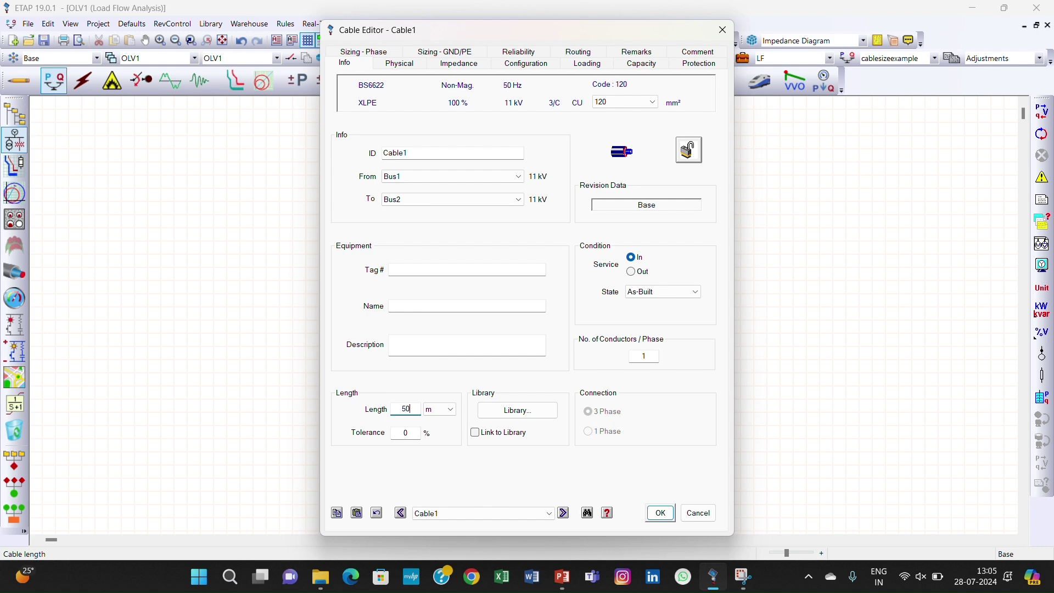
type("500")
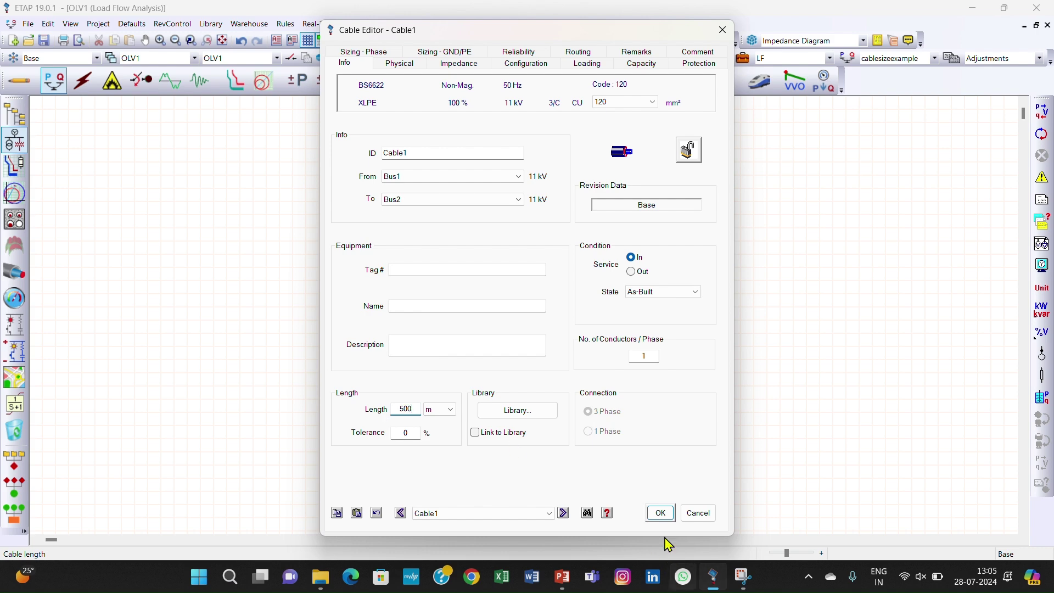
left_click(660, 512)
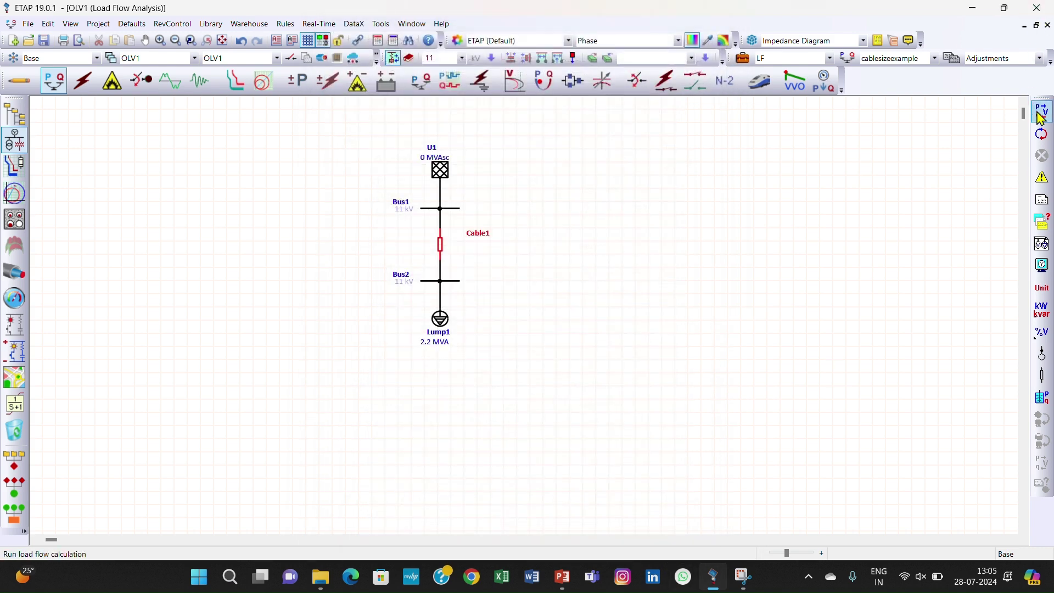
left_click(1040, 113)
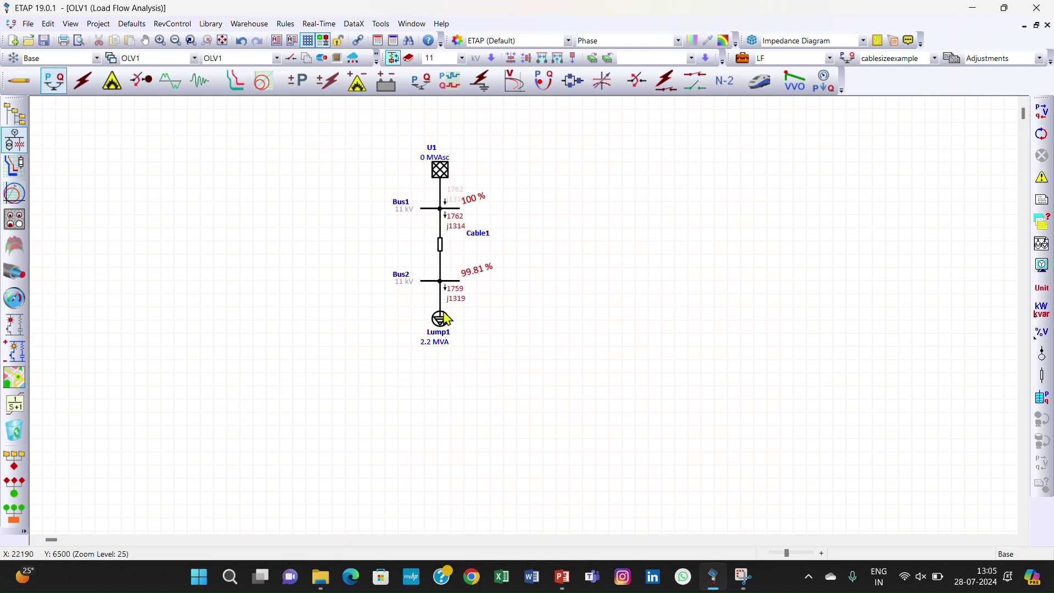
Step: Lengthen Cable1 to 3 km and rerun load flow, giving Bus2 98.86 %
double_click(440, 249)
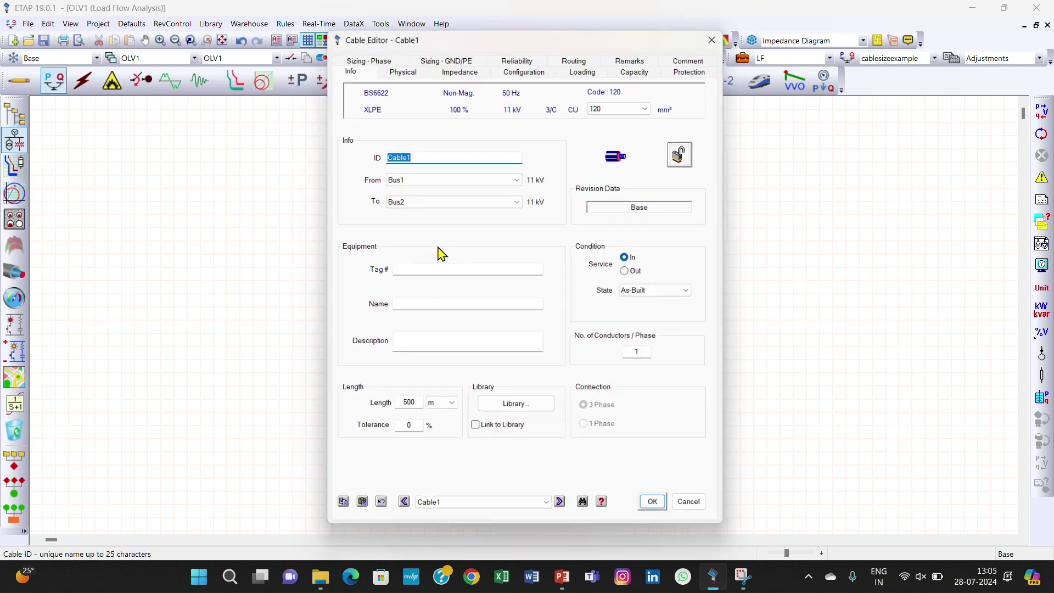
double_click(406, 409)
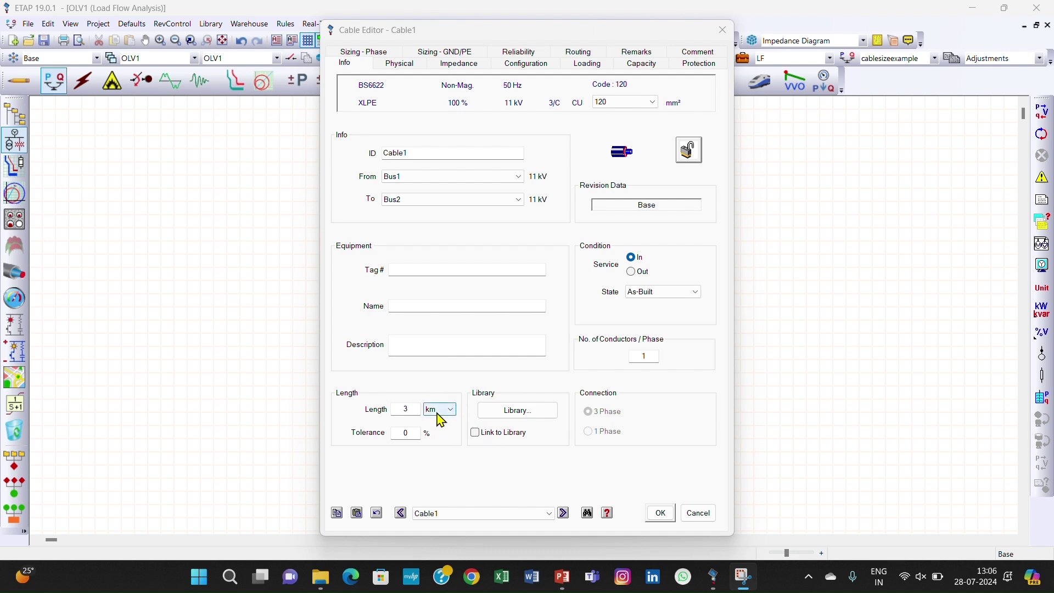
double_click(406, 409)
key("BackSpace")
type("3")
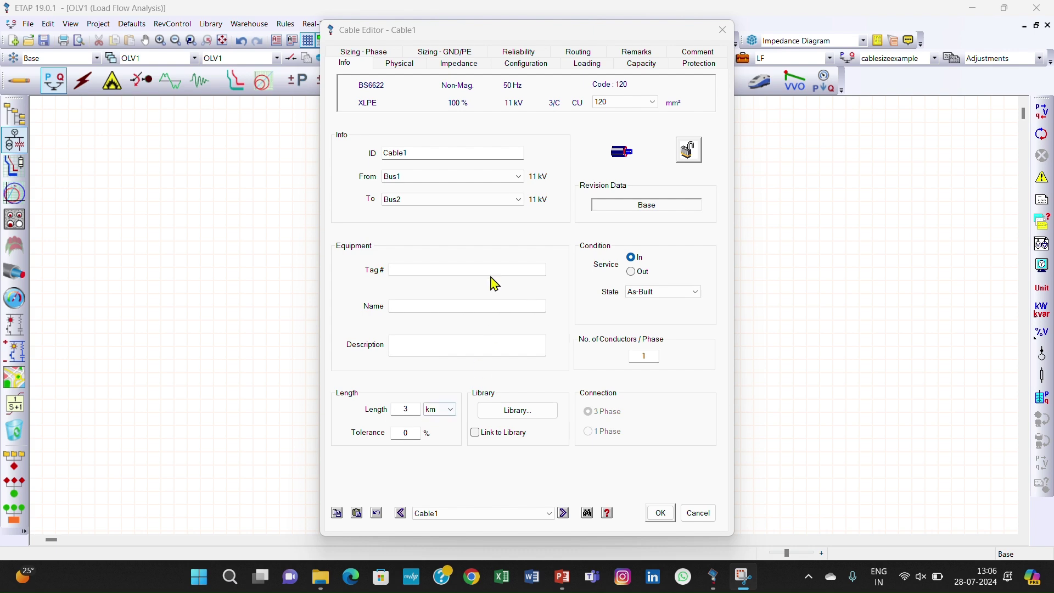
left_click(664, 514)
left_click(1041, 112)
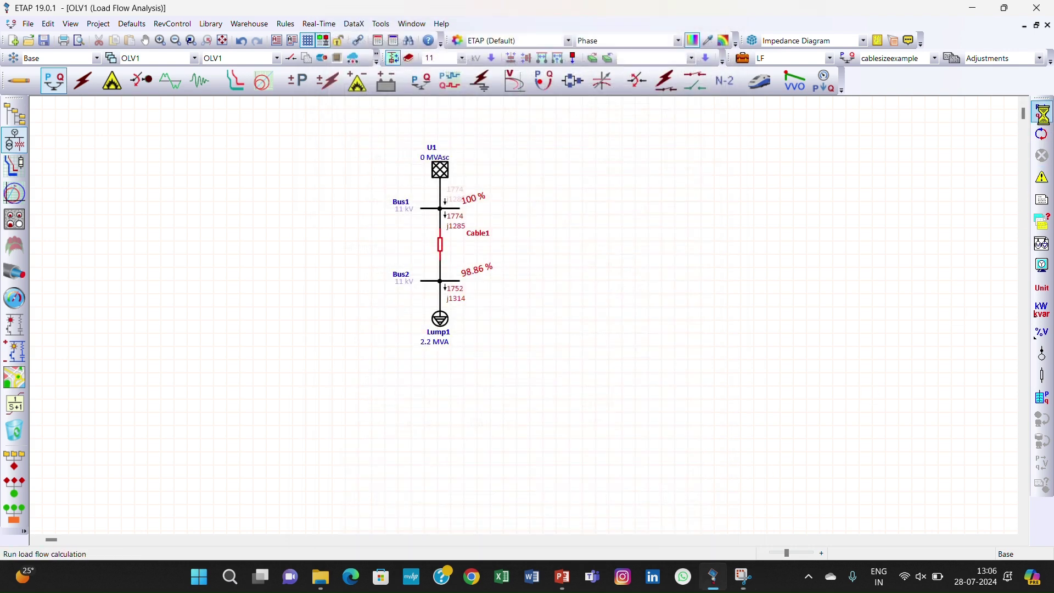
left_click(516, 328)
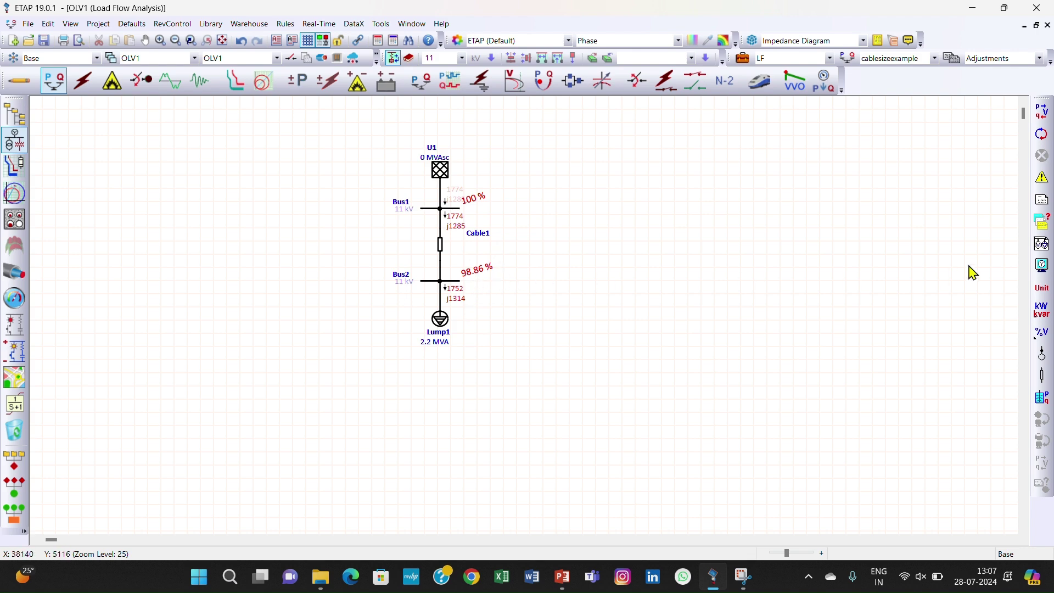
Step: Turn on Apply Power Factor (80 %) in Cable1's phase sizing, giving a 70 mm² optimal size
double_click(440, 245)
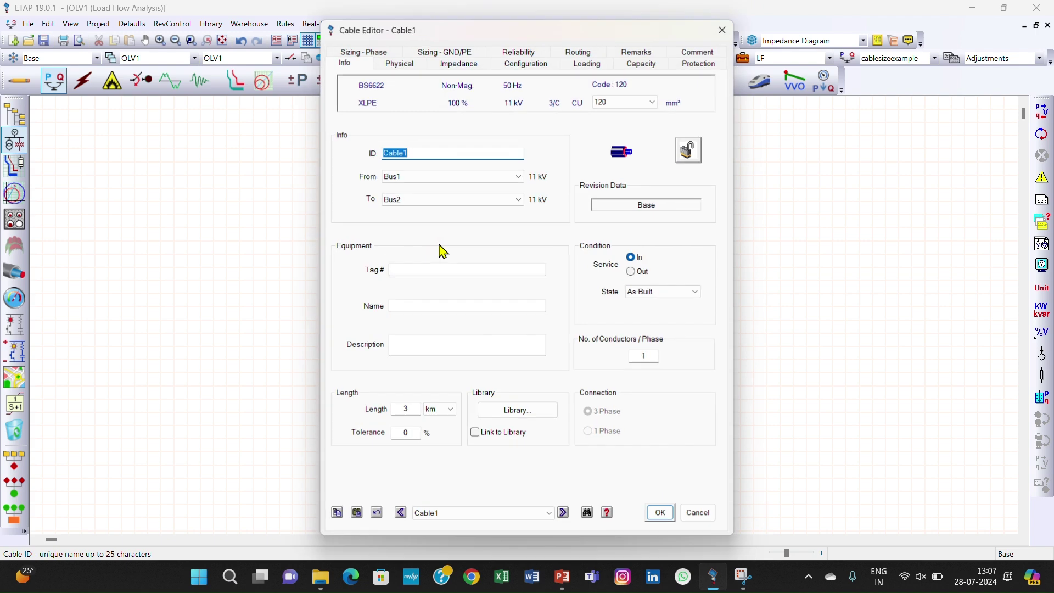
left_click(367, 53)
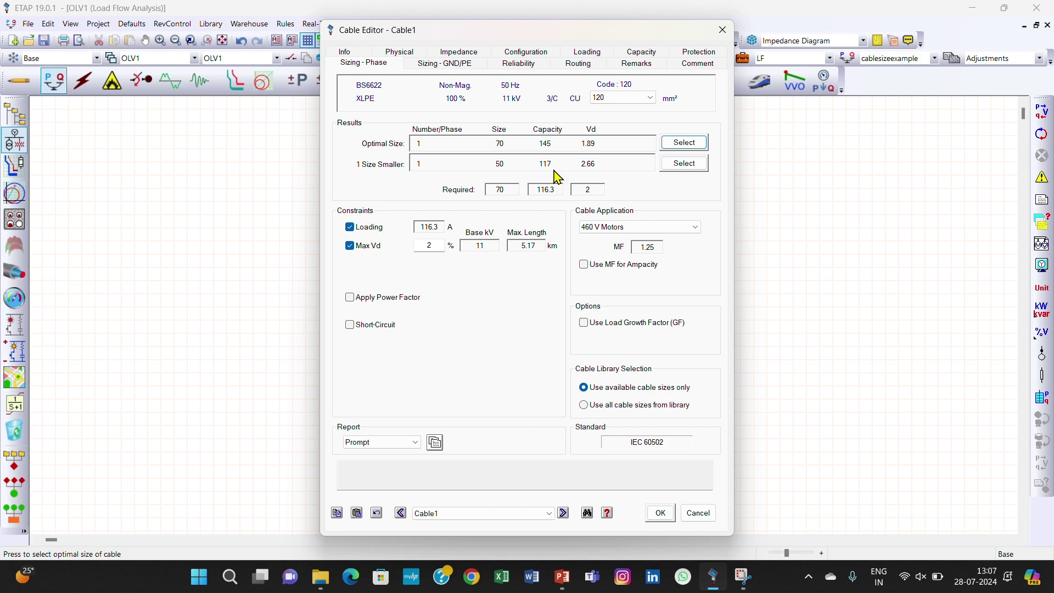
left_click(350, 299)
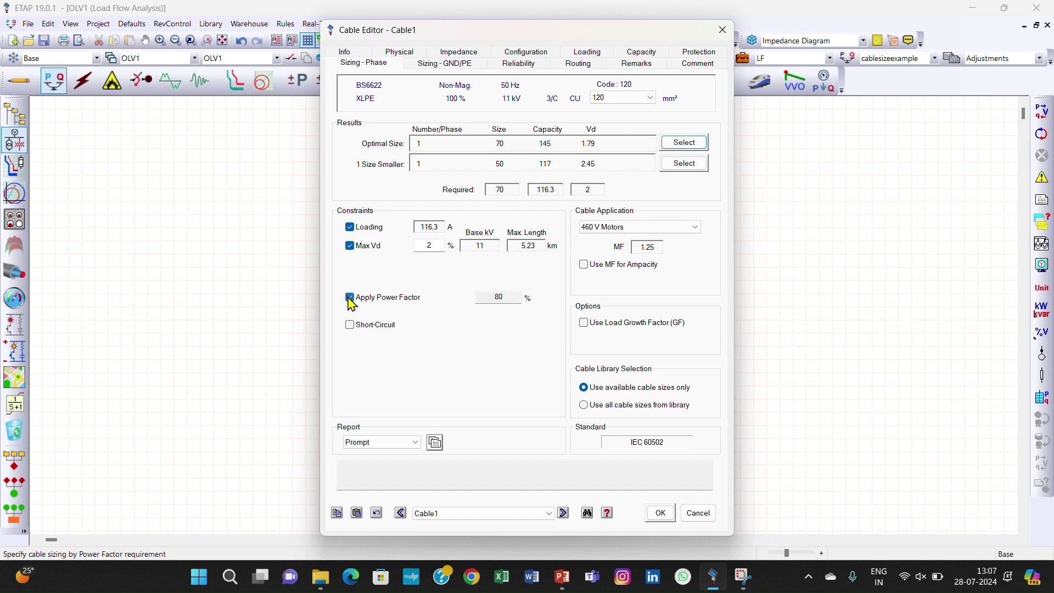
Step: Save the power-factor sizing, add the Short-Circuit constraint to Cable1, and rerun load flow
left_click(659, 514)
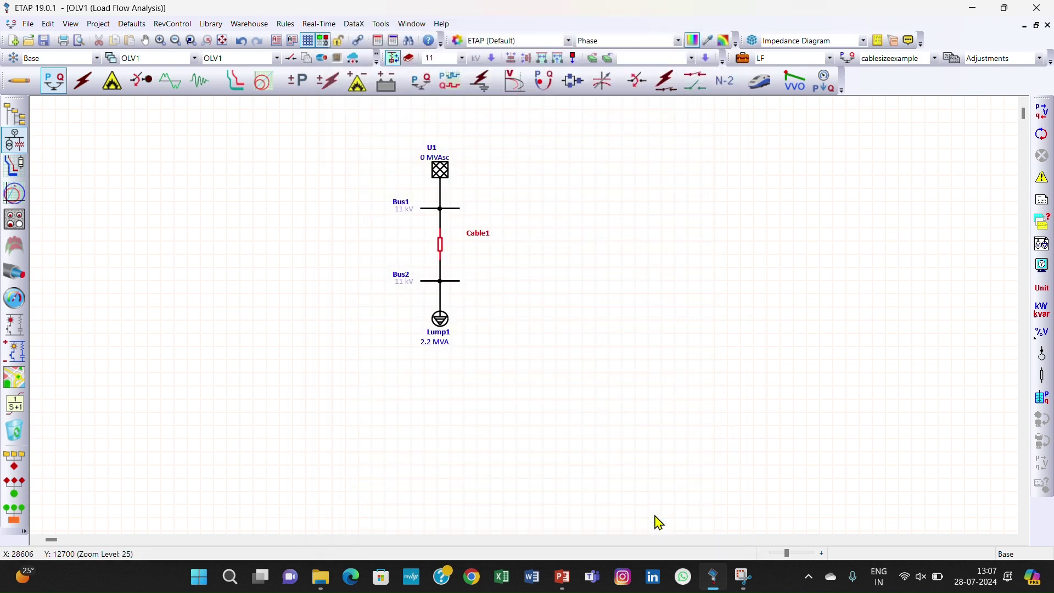
left_click(1042, 112)
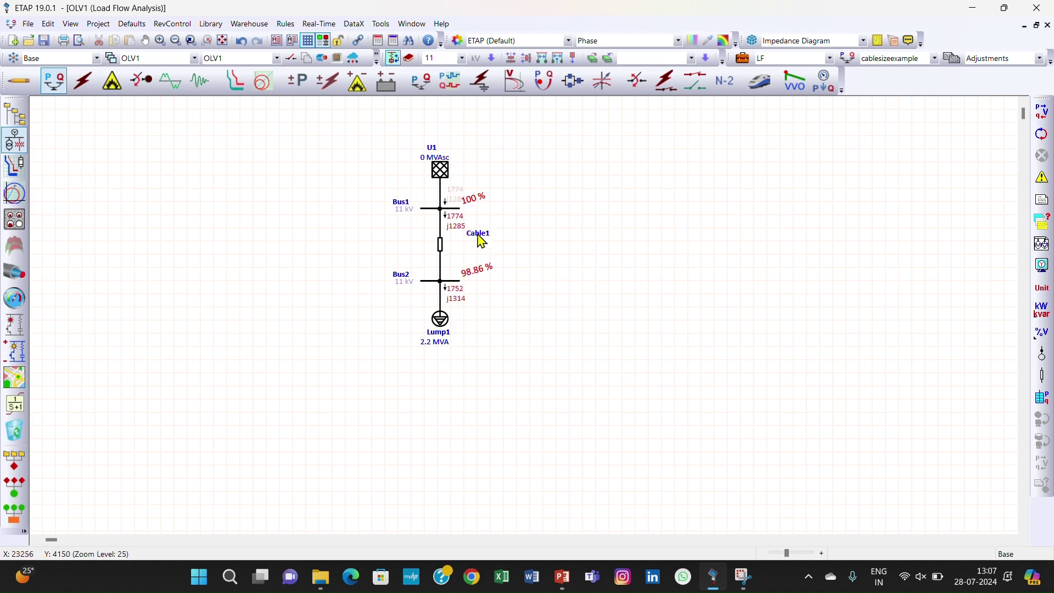
left_click(442, 247)
double_click(445, 250)
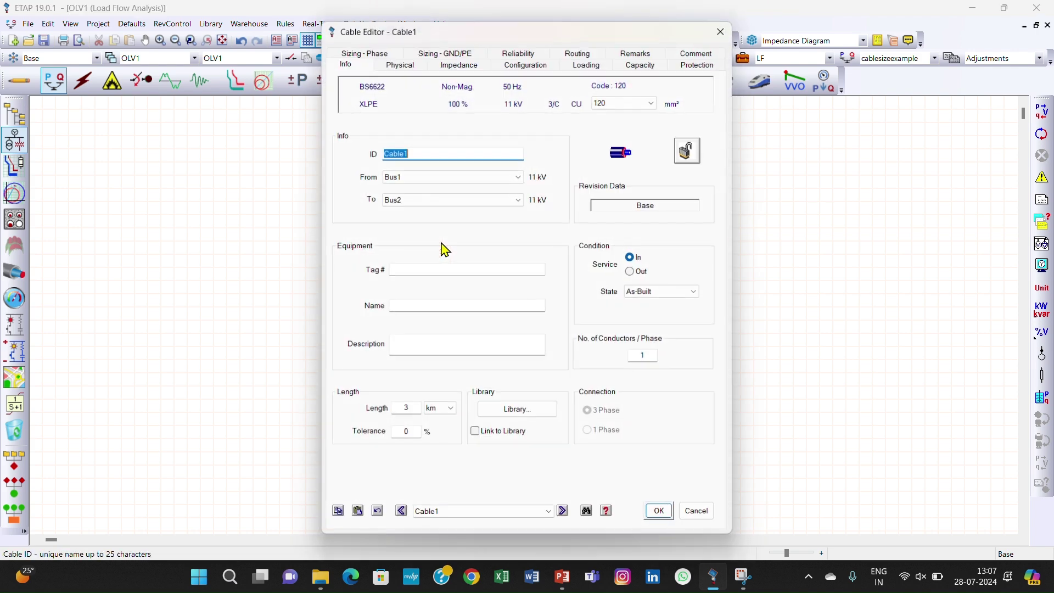
left_click(371, 52)
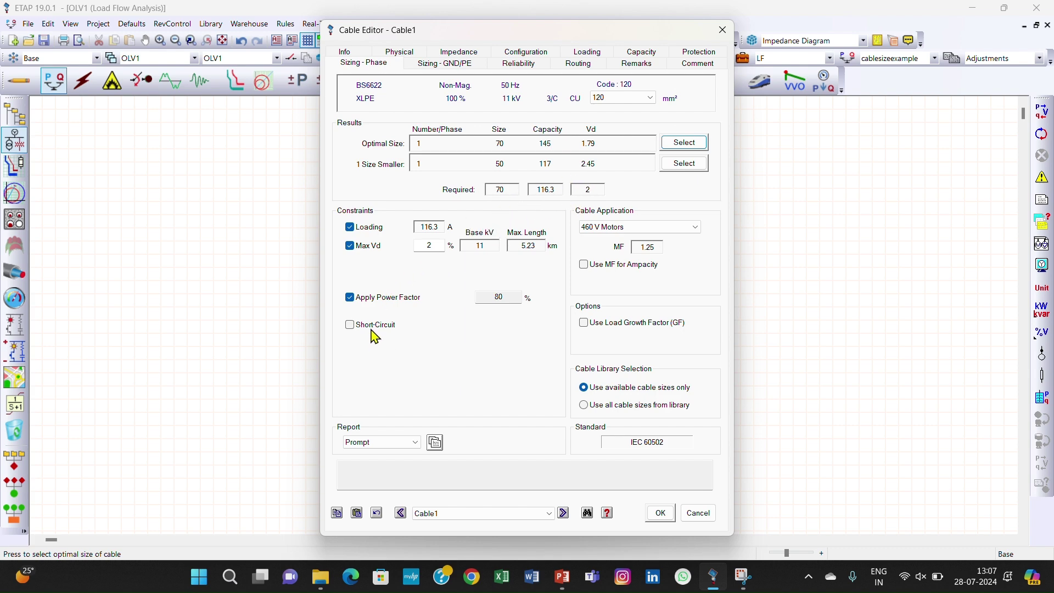
left_click(352, 329)
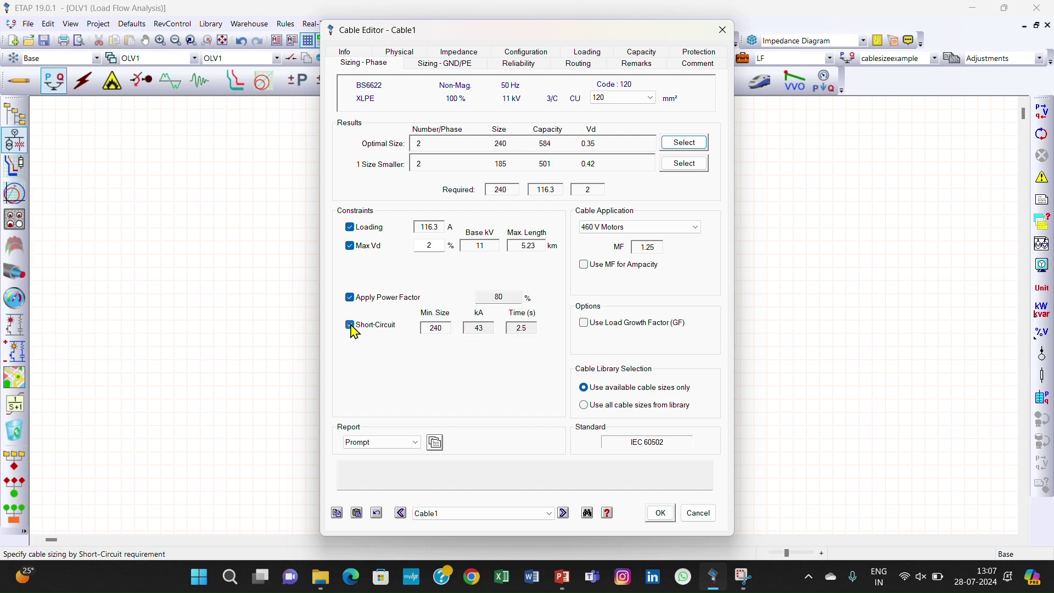
left_click(661, 513)
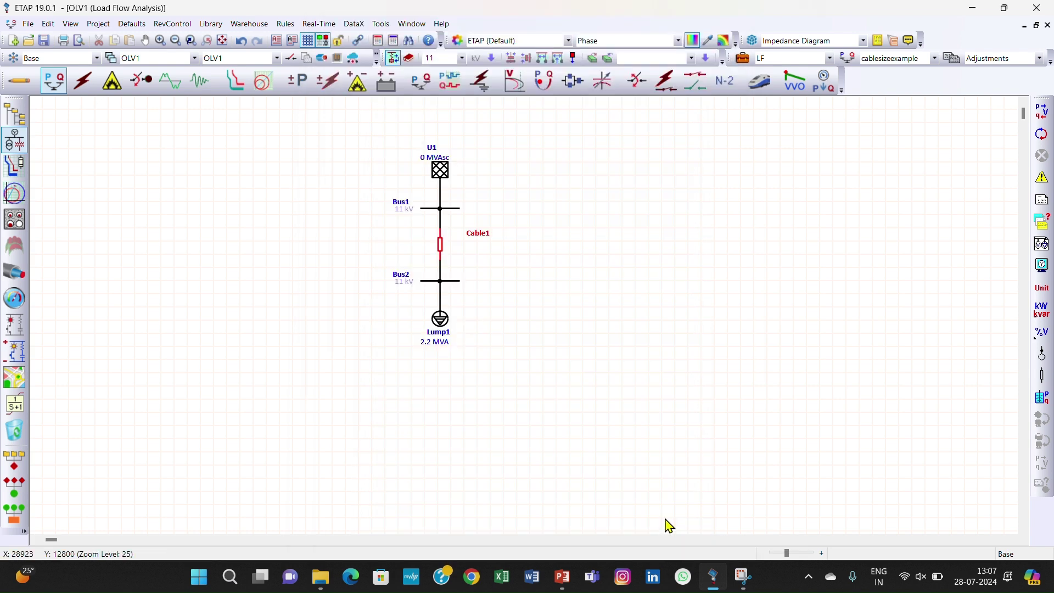
left_click(1040, 111)
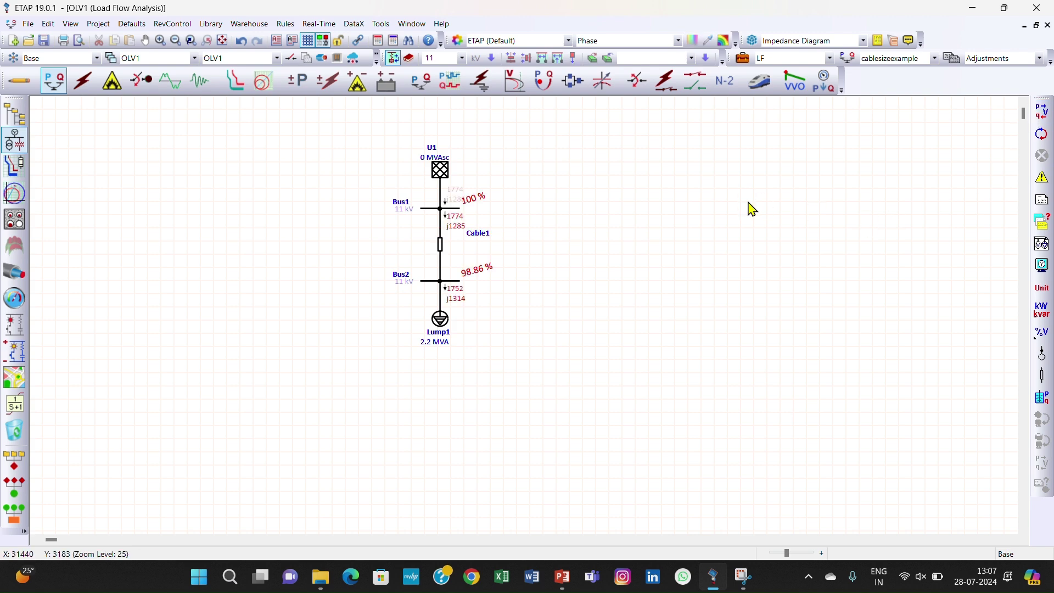
Step: Set Cable1's maximum voltage drop limit to 1 % in phase sizing and rerun load flow
double_click(441, 247)
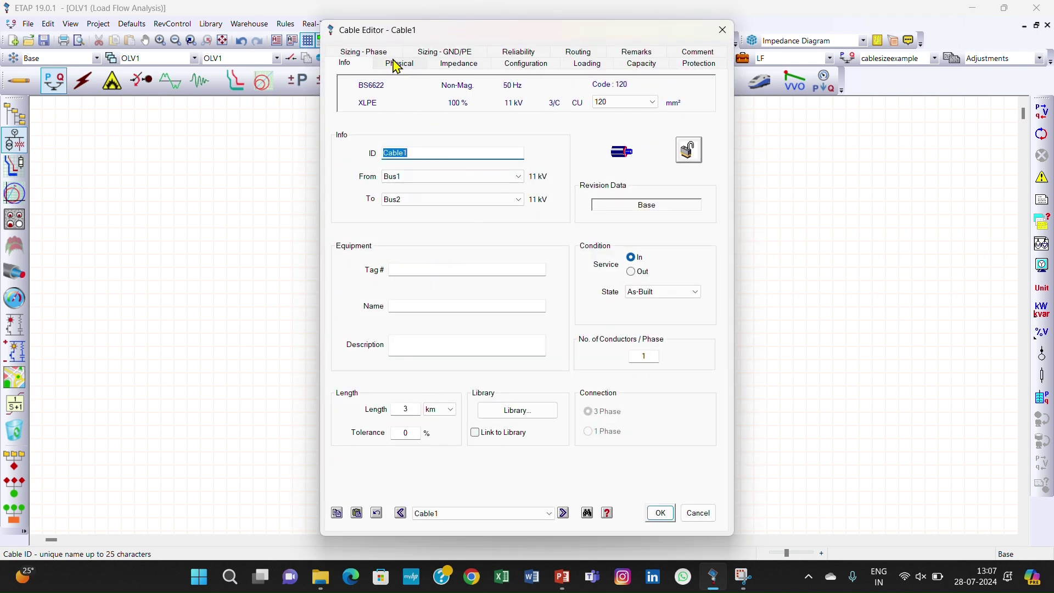
left_click(379, 53)
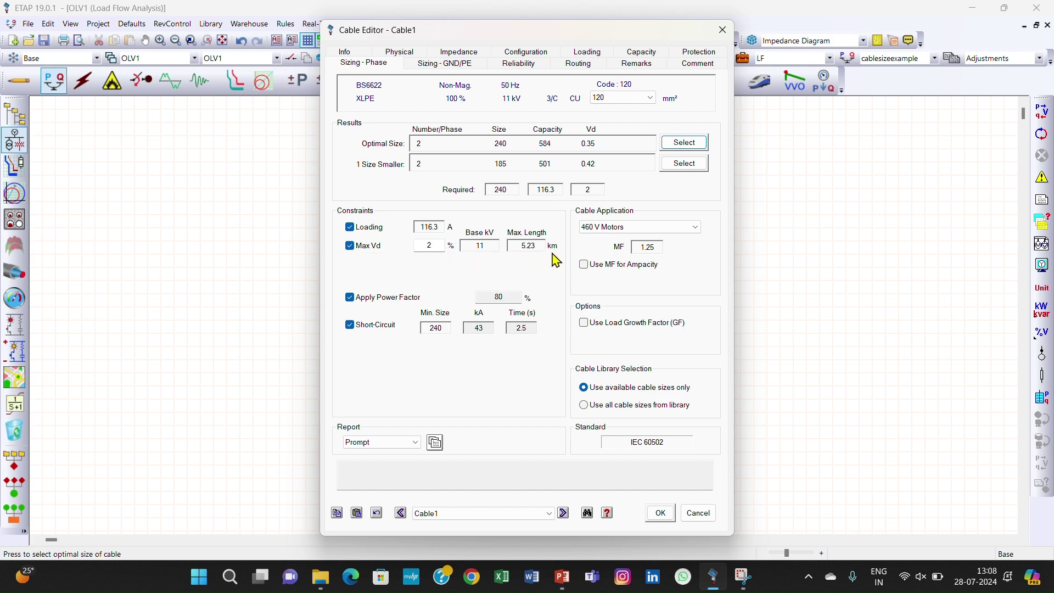
left_click(431, 246)
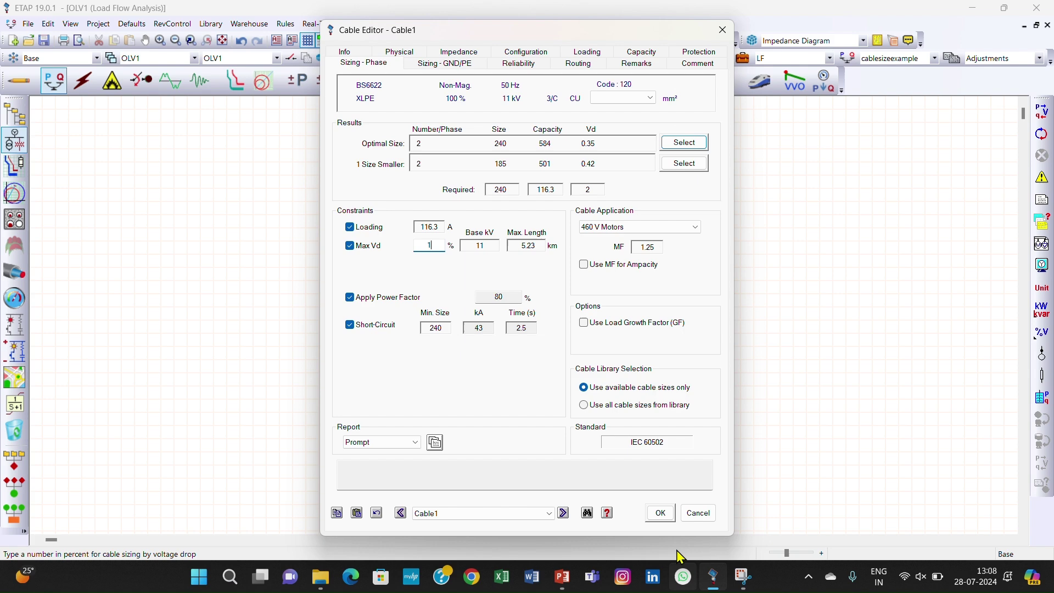
key("Tab")
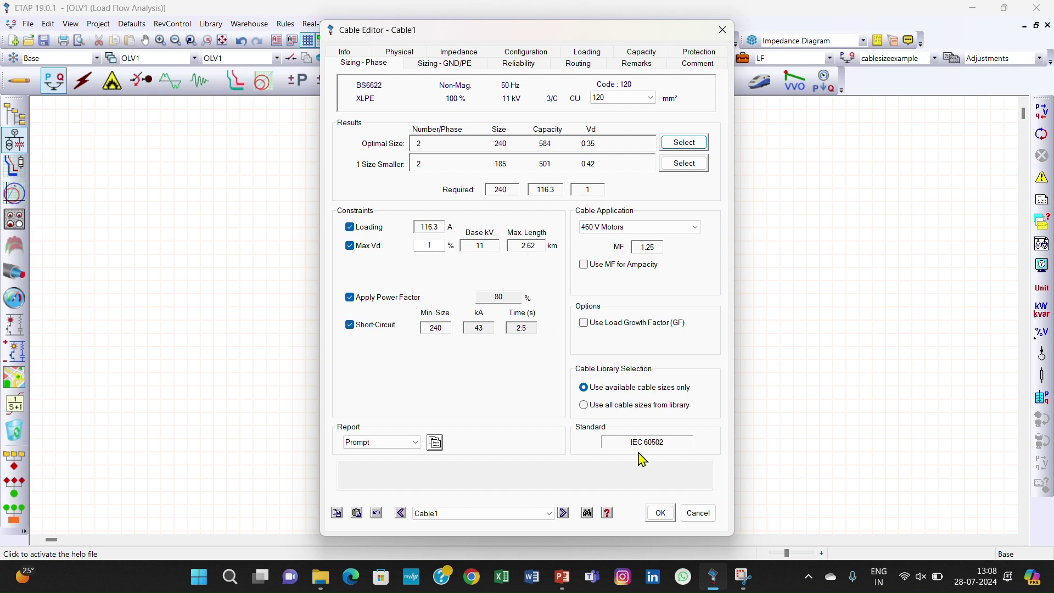
left_click(661, 515)
left_click(1041, 111)
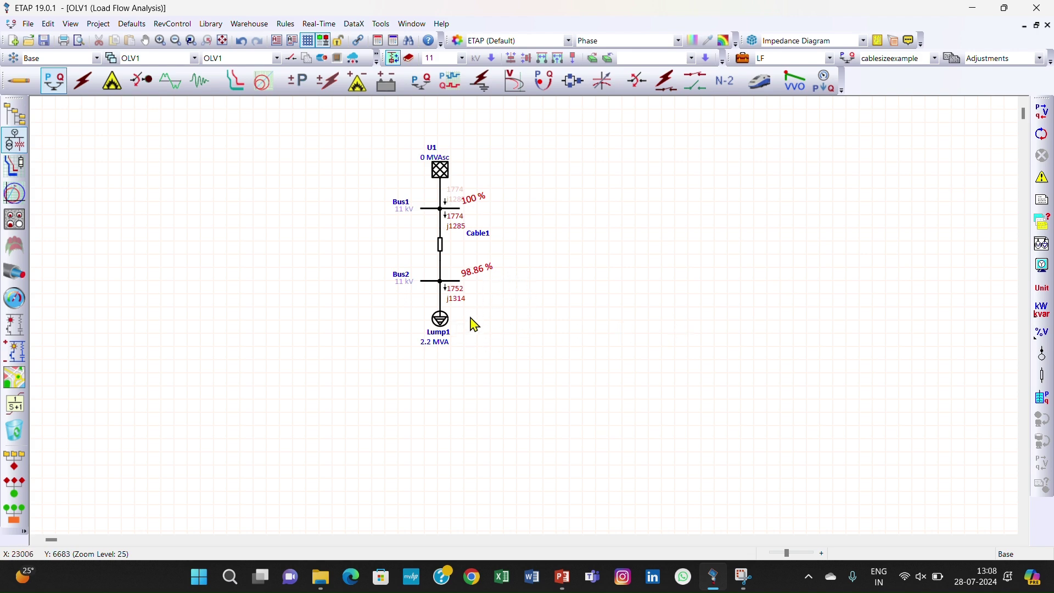
Step: Rate Lump1 at 3.2 MVA on its Nameplate and rerun load flow (Bus2 98.33 %)
double_click(440, 324)
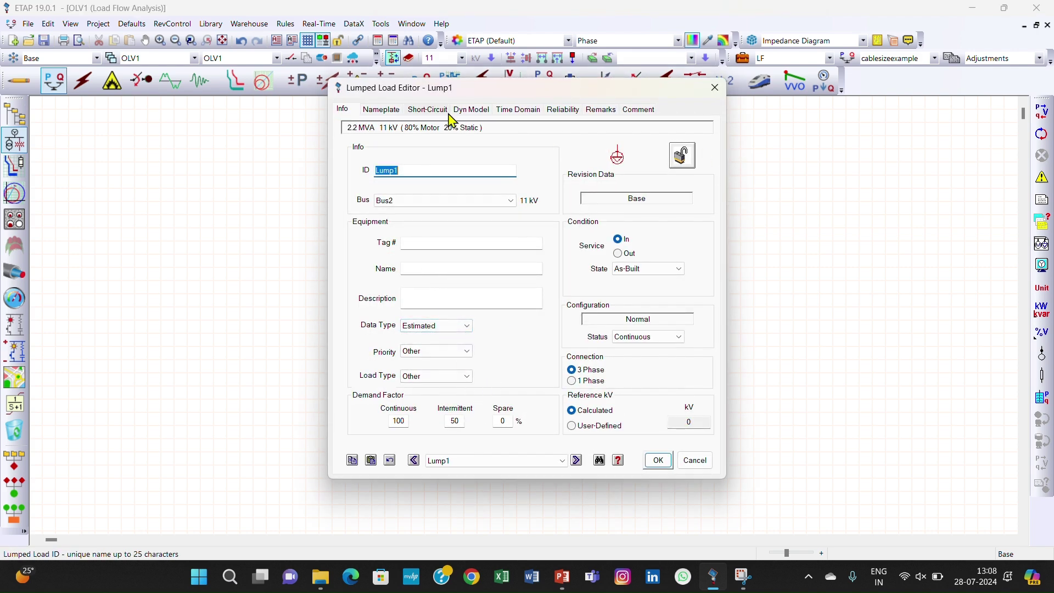
left_click(382, 108)
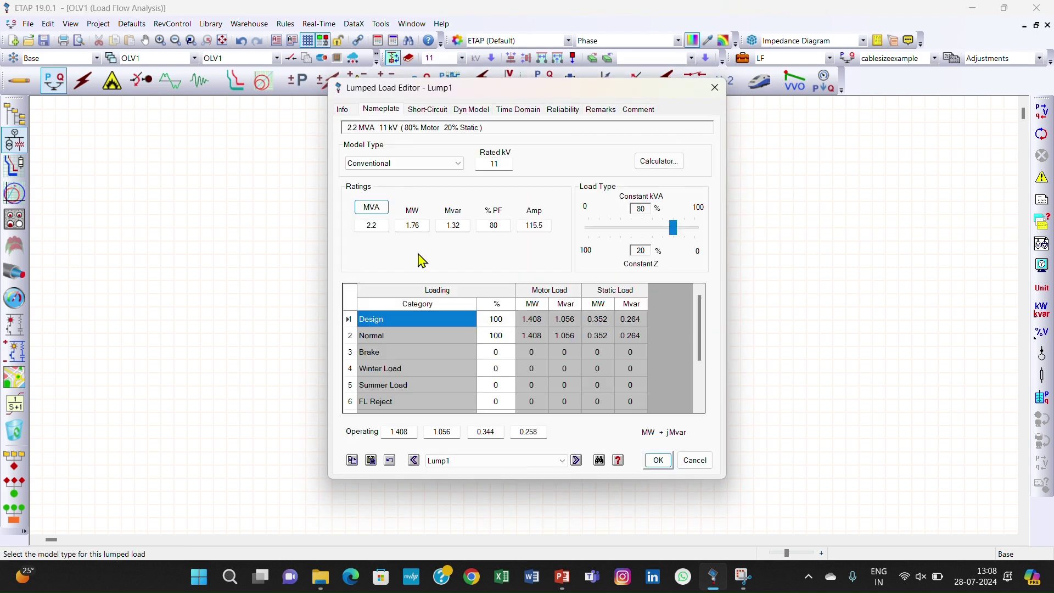
left_click(371, 227)
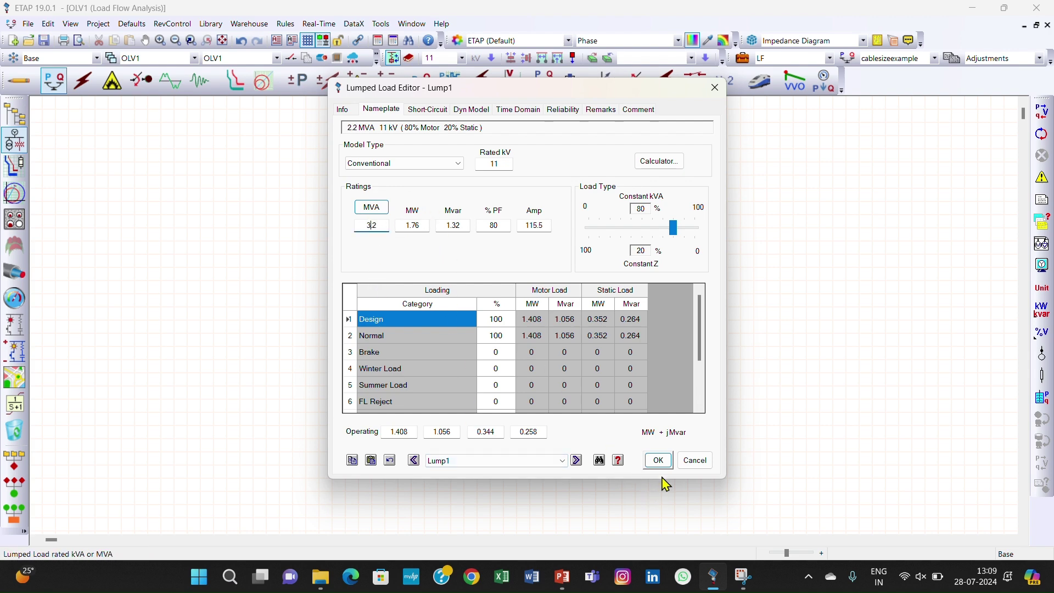
left_click(659, 462)
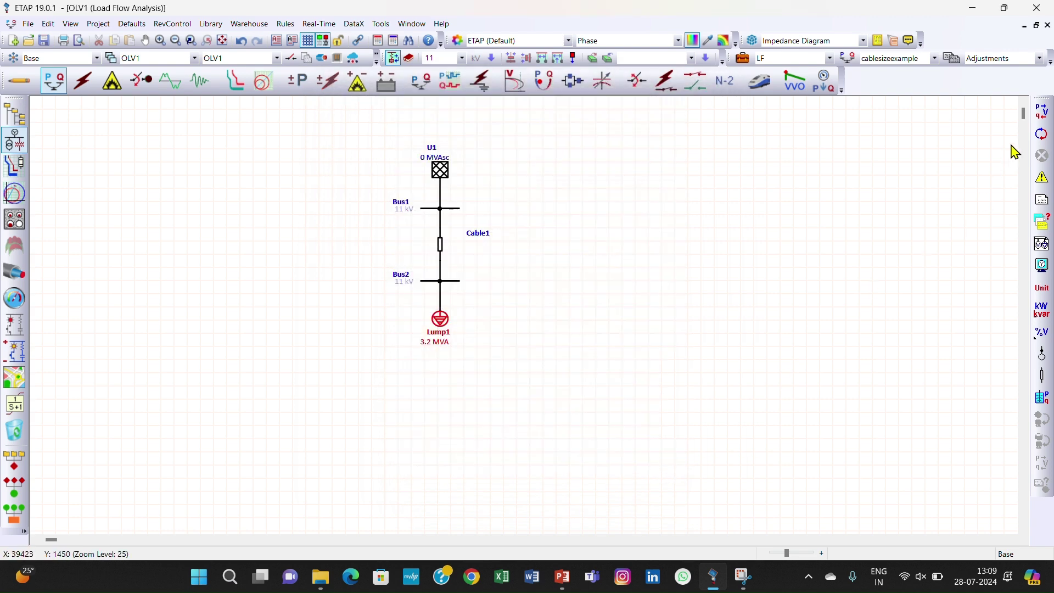
left_click(1041, 112)
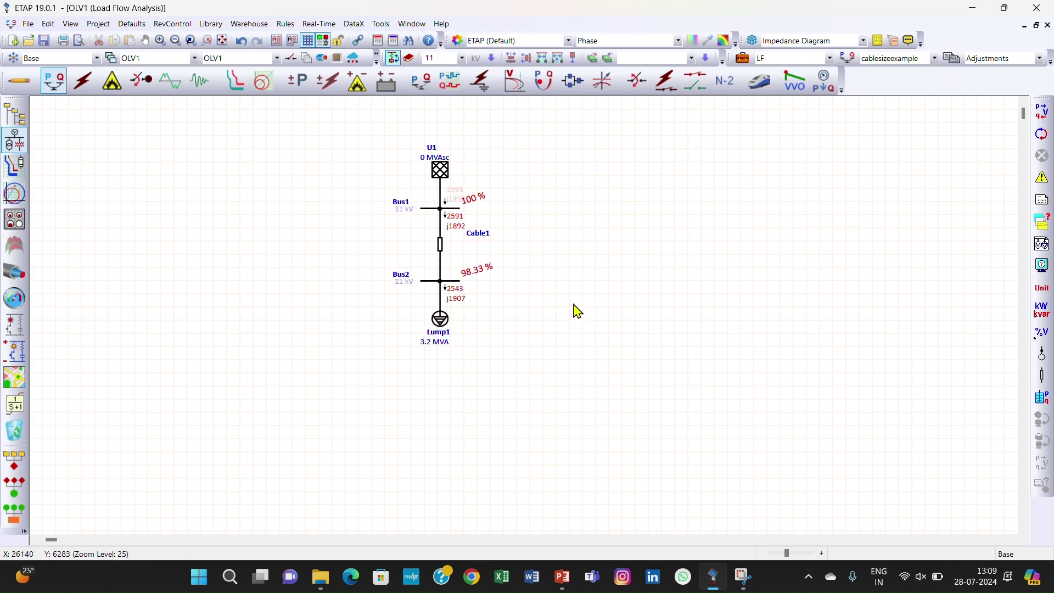
Step: Review Cable1's phase sizing results for the larger load without changing anything
double_click(441, 244)
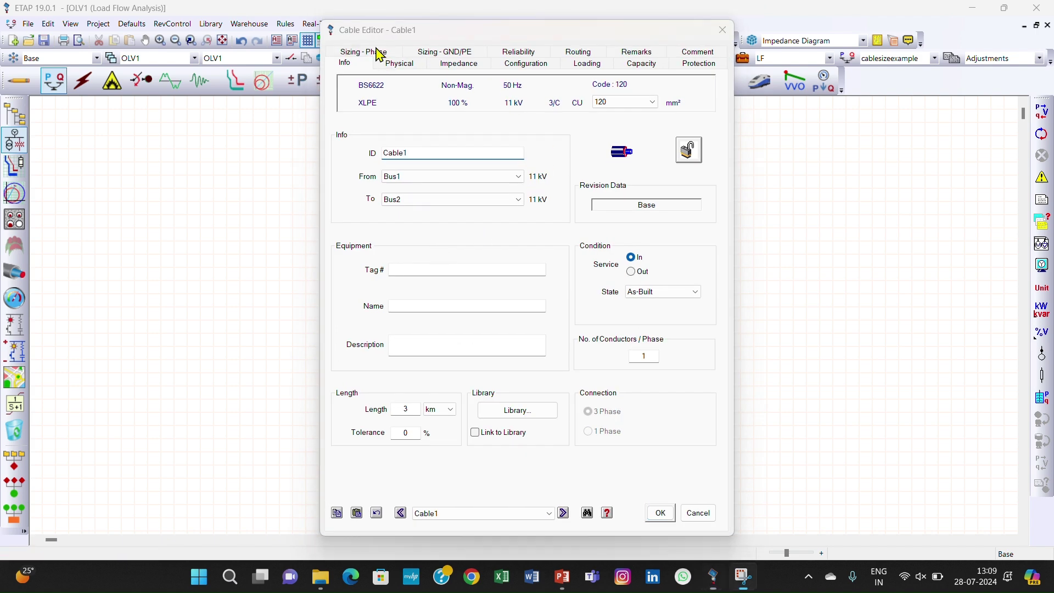
left_click(376, 54)
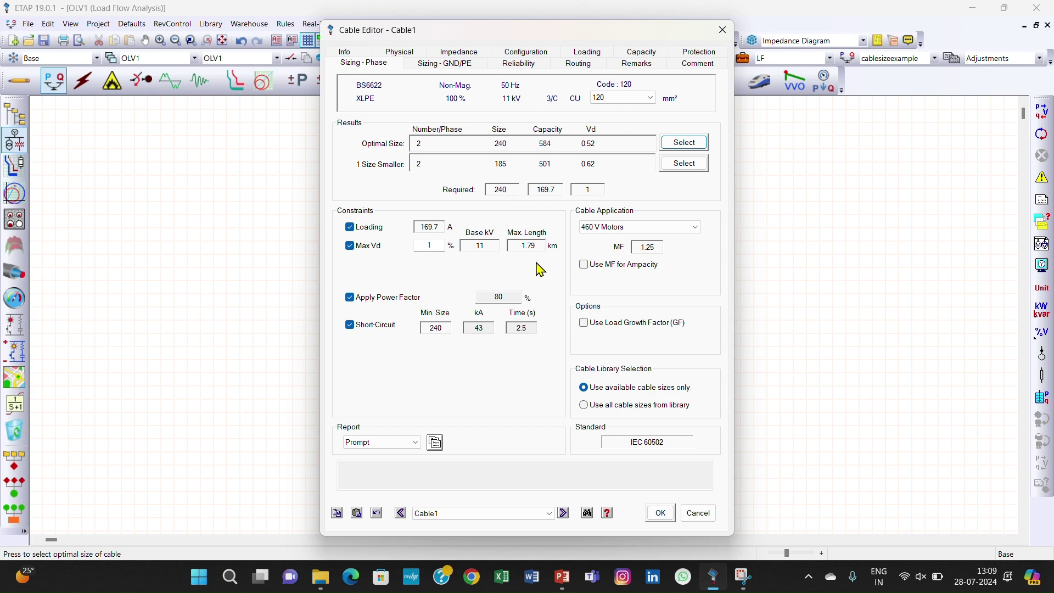
left_click(722, 30)
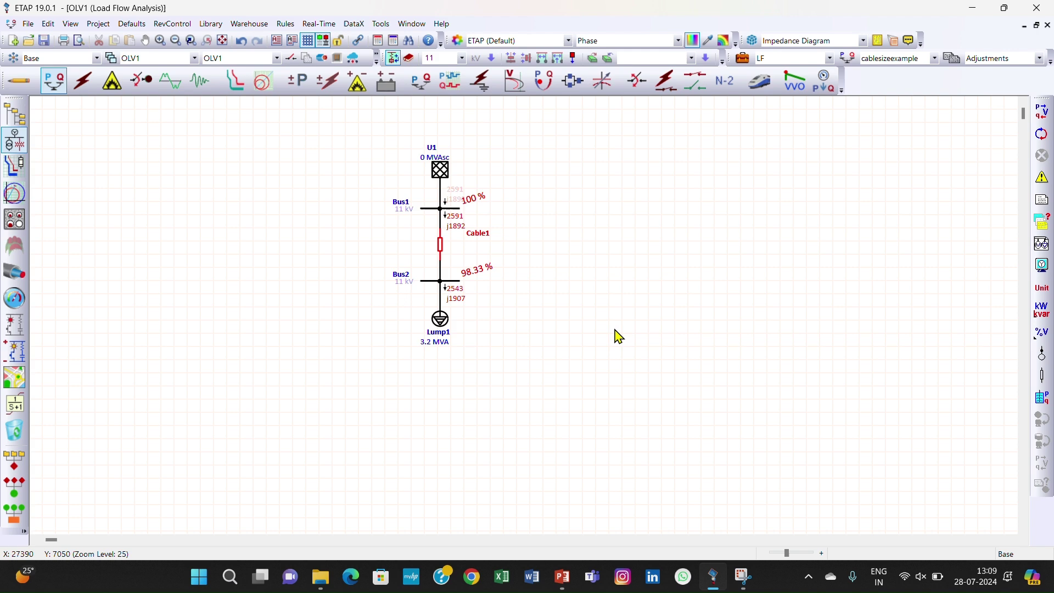
Step: Raise Lump1's nameplate rating to 5.5 MVA and rerun load flow, giving Bus2 97.1 %
left_click(601, 337)
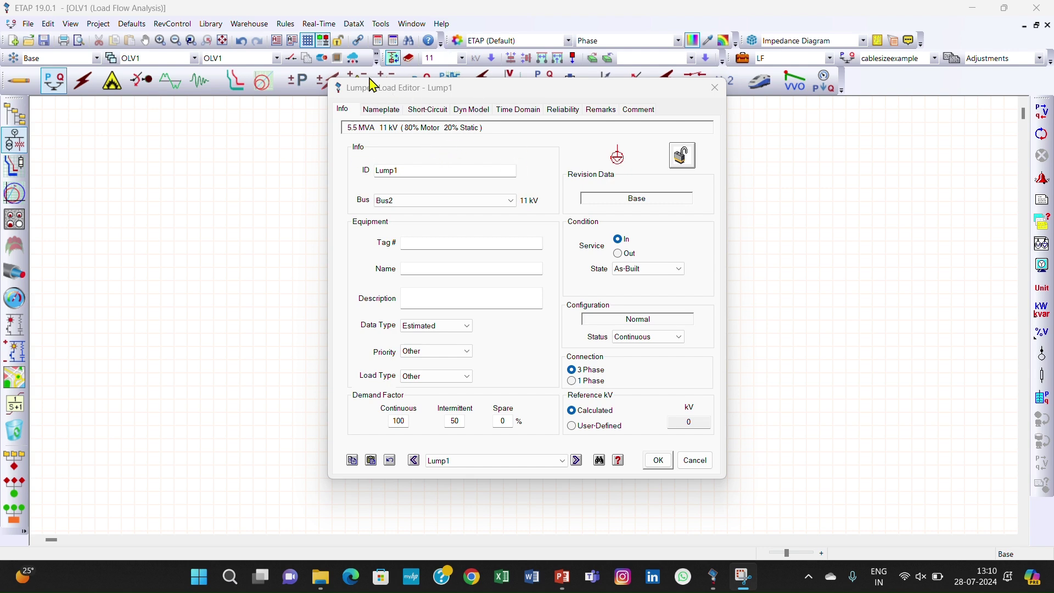
left_click(385, 110)
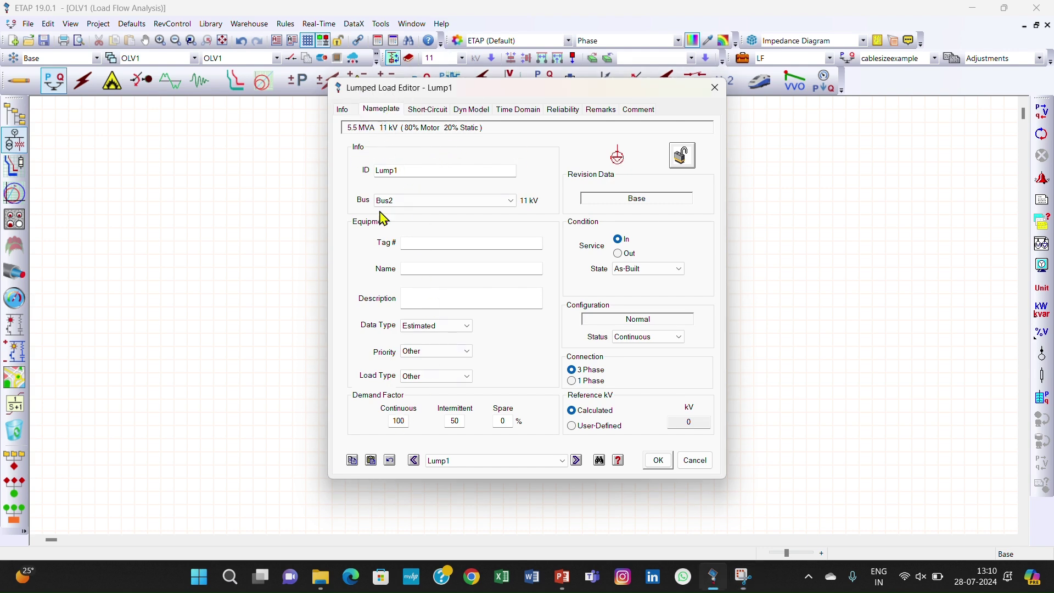
double_click(381, 226)
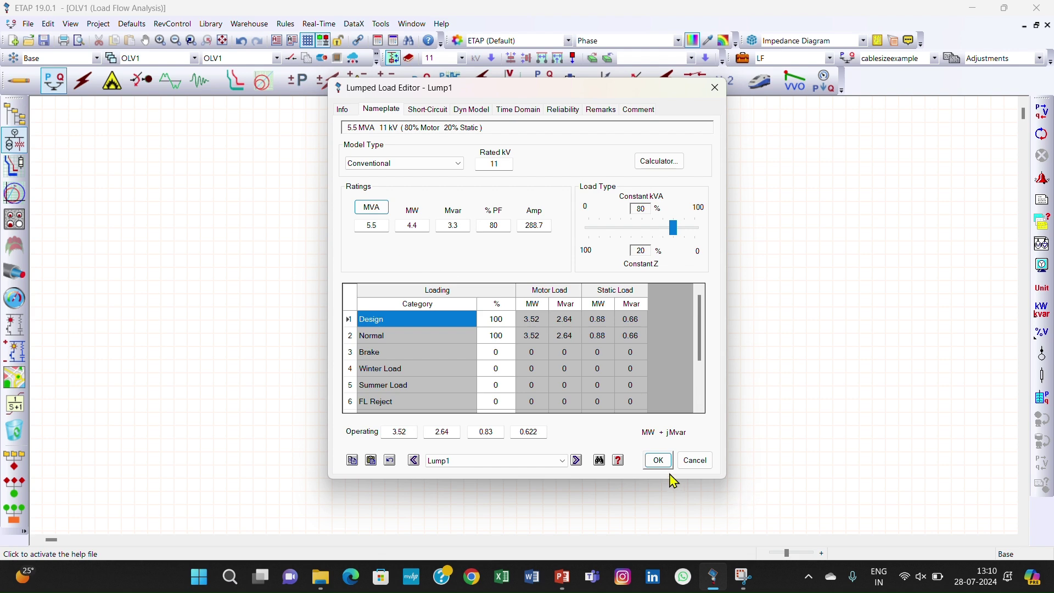
left_click(659, 460)
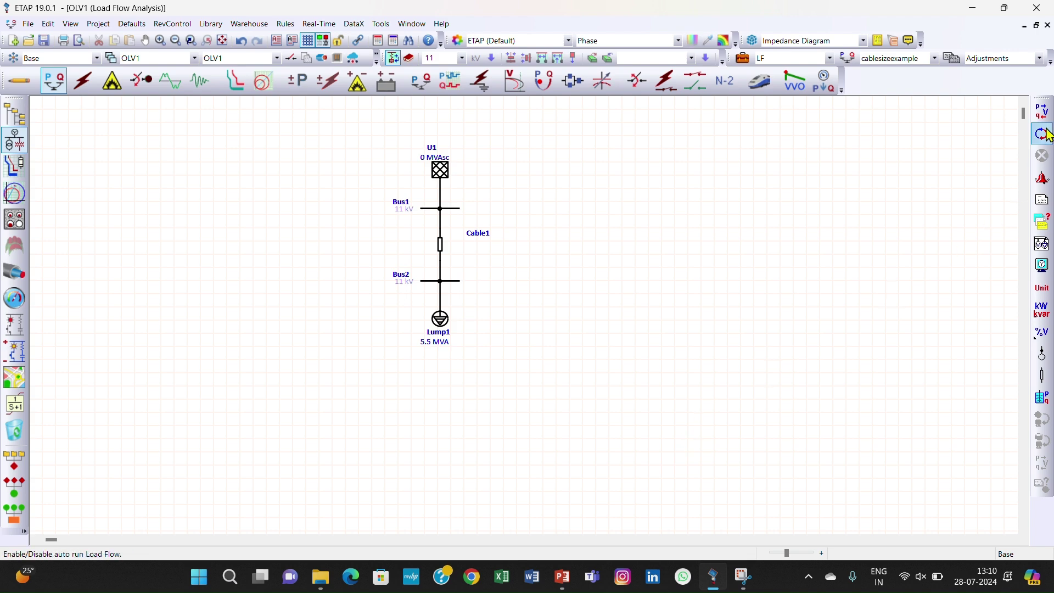
left_click(1041, 112)
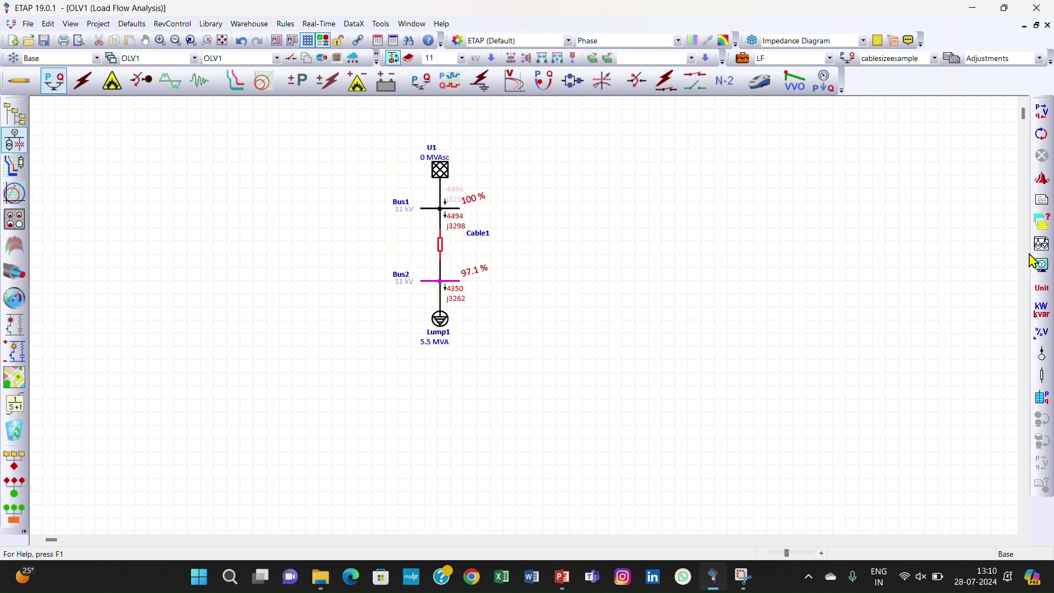
left_click(1042, 179)
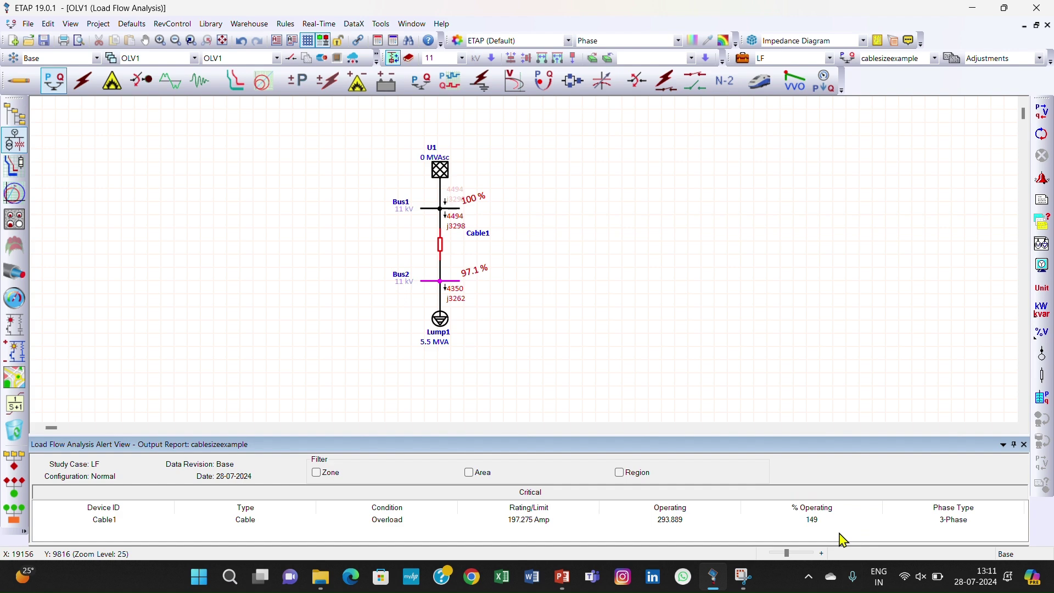
left_click(1025, 444)
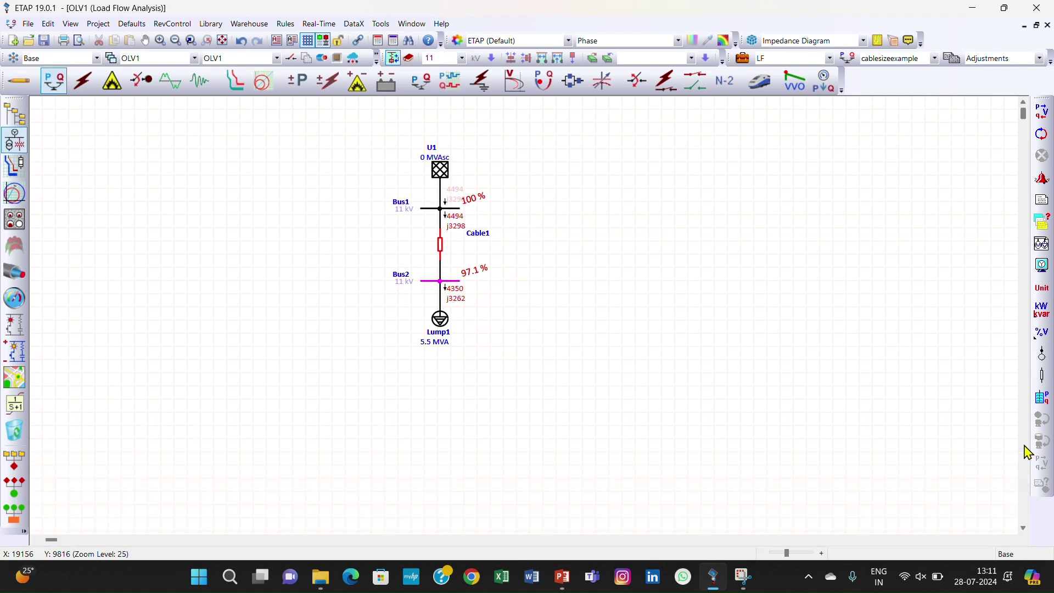
Step: Apply the optimal size of two 240 mm² conductors per phase to Cable1 and rerun load flow
double_click(443, 245)
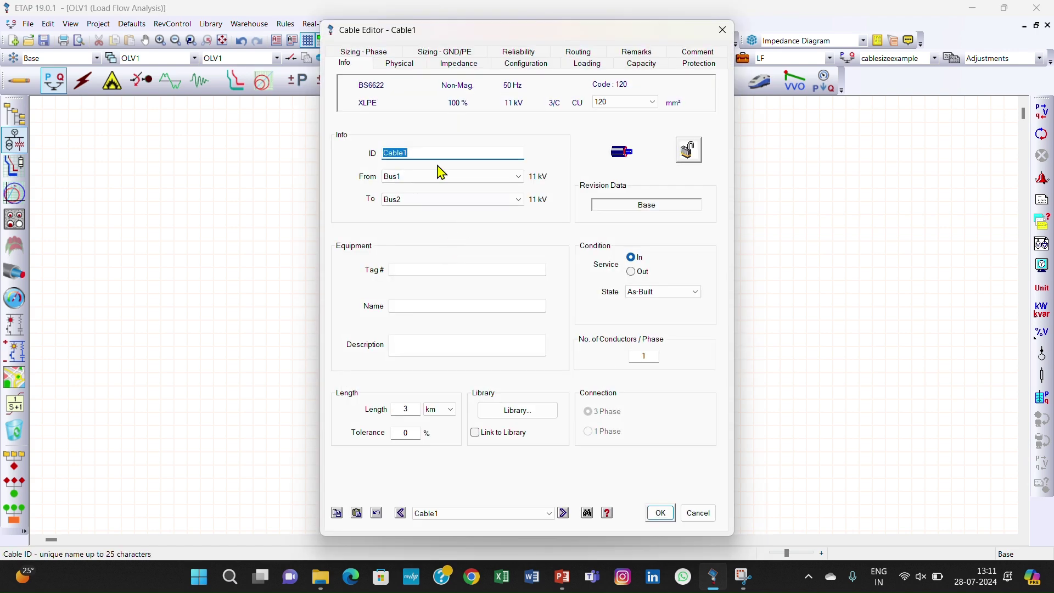
left_click(355, 55)
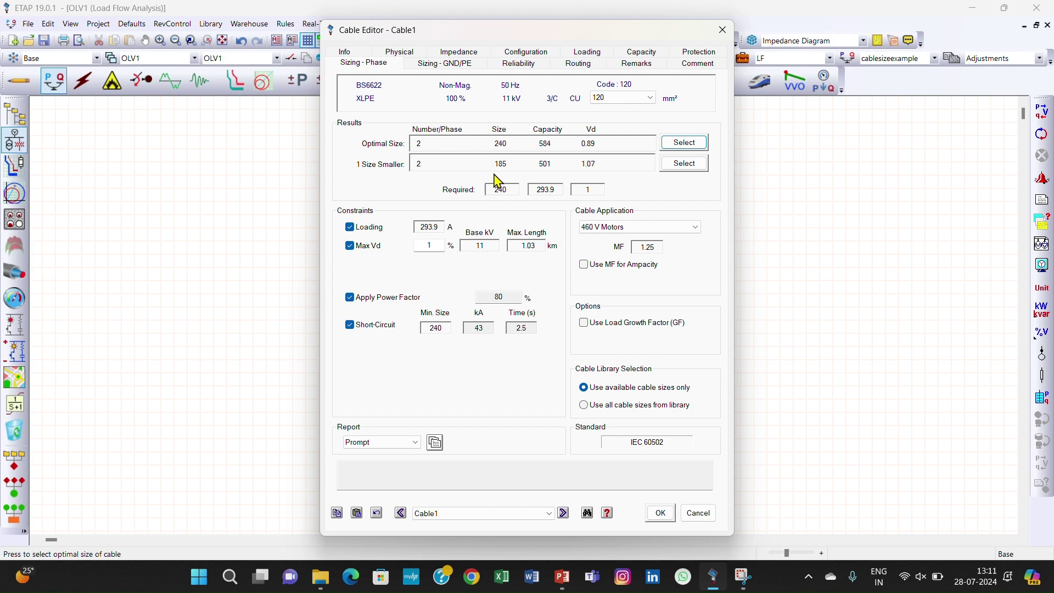
left_click(687, 145)
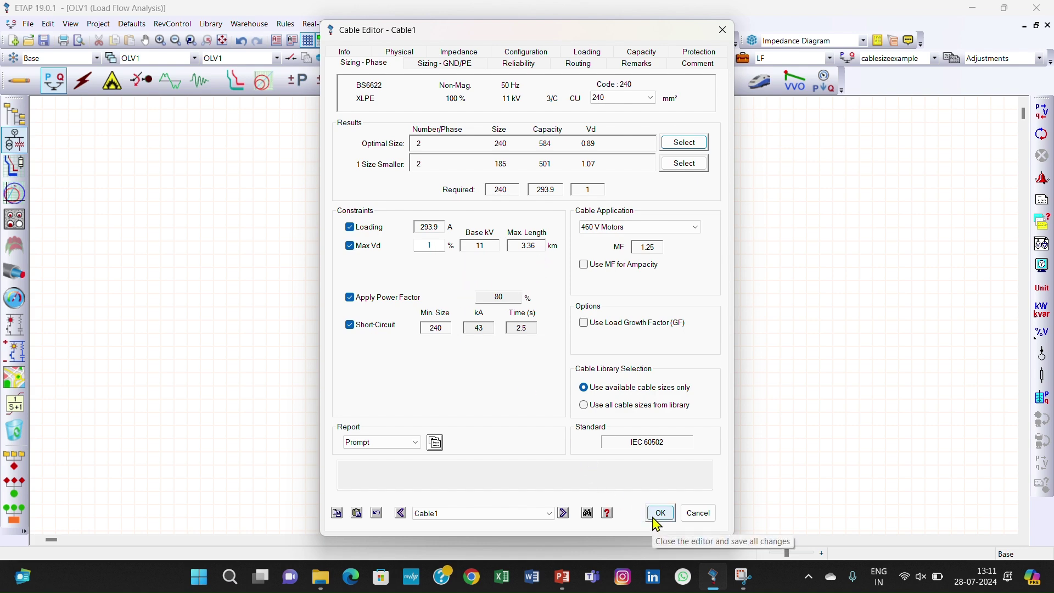
left_click(363, 53)
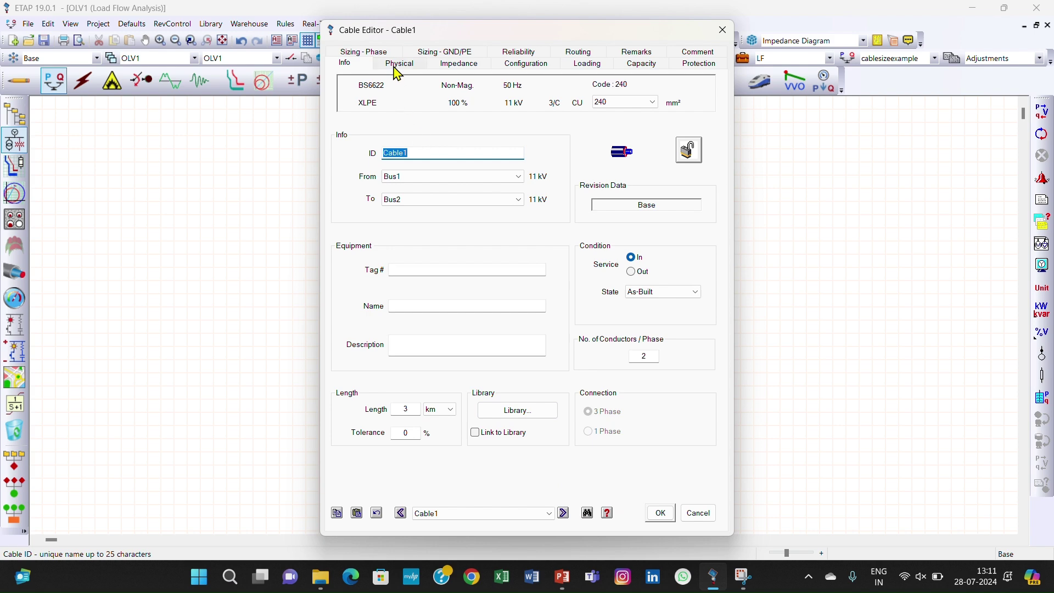
left_click(370, 52)
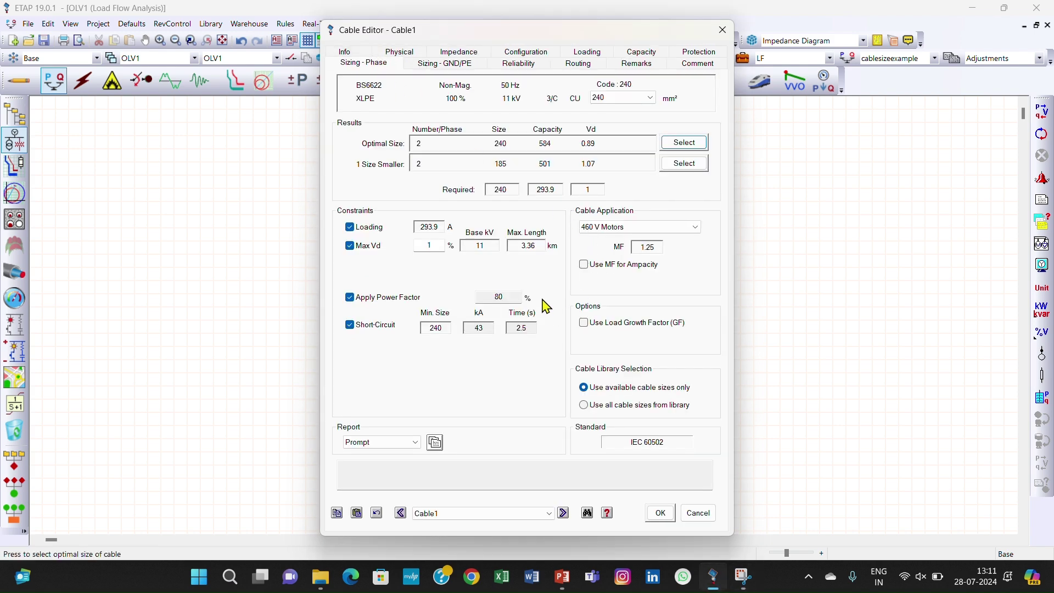
left_click(662, 515)
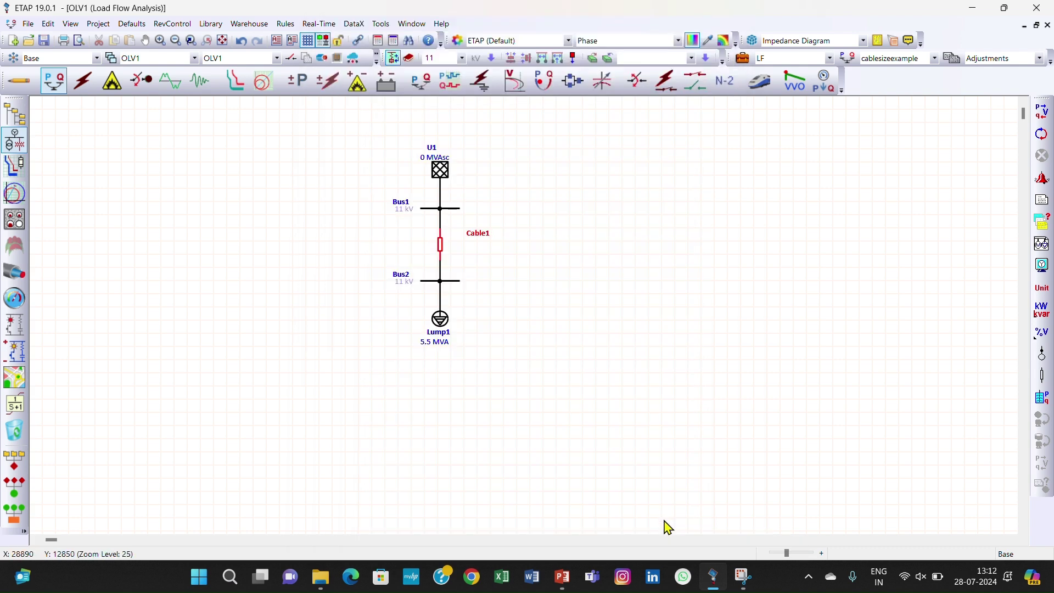
left_click(1041, 112)
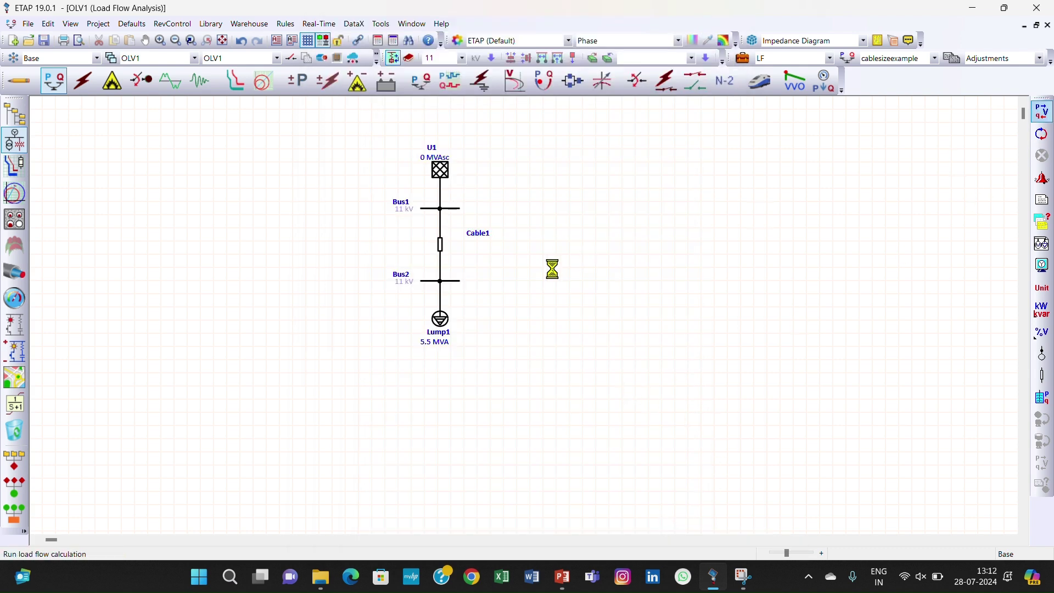